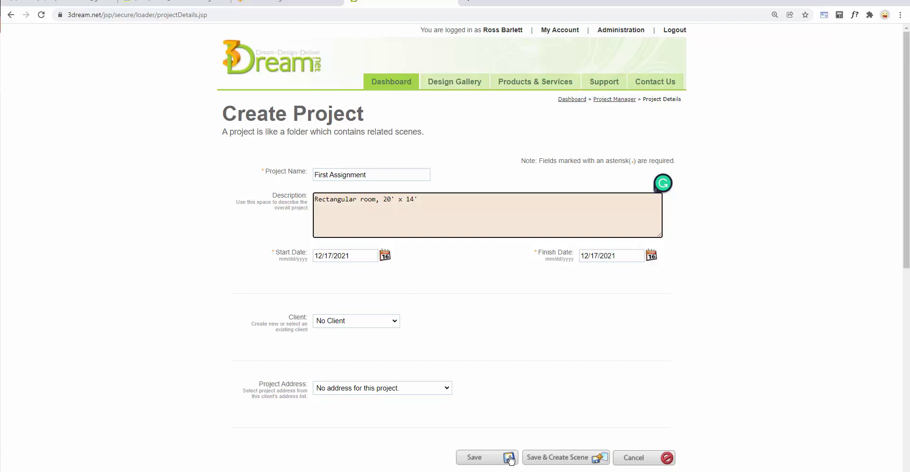
Step: Save the First Assignment project and create a scene named Living Room in it from the Blank template
{"action": "left_click", "coordinate": [577, 460]}
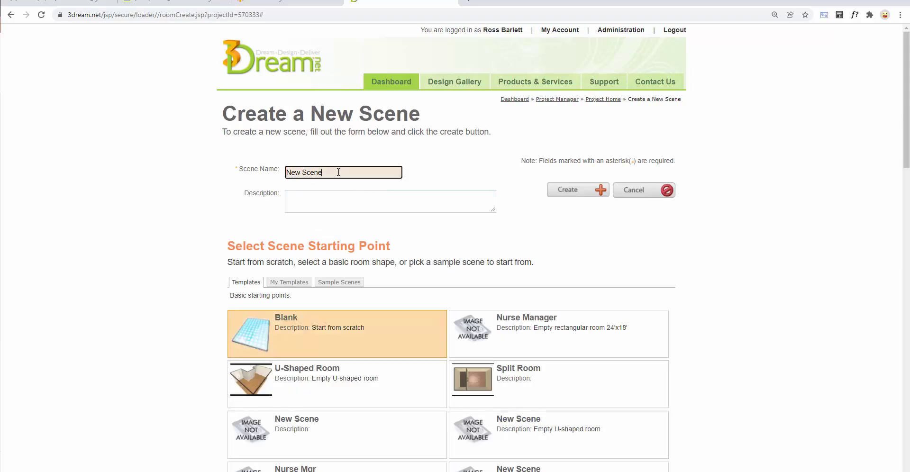
{"action": "type", "text": "Living Room"}
{"action": "left_click", "coordinate": [365, 199]}
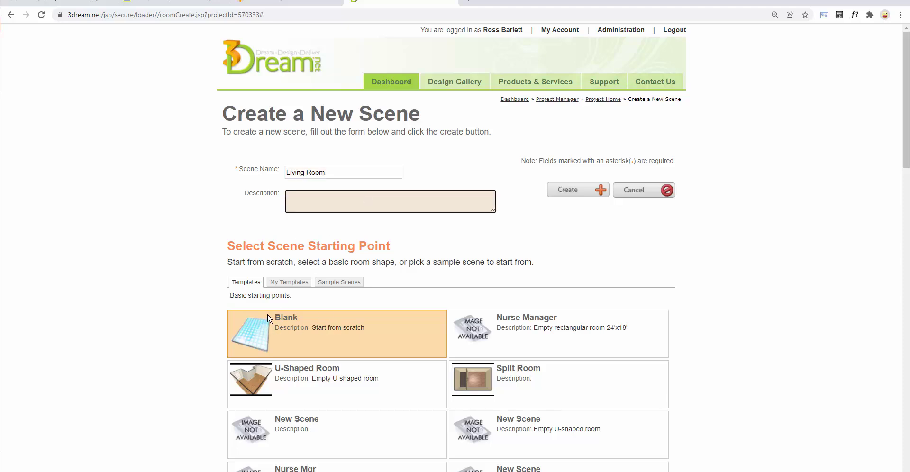
{"action": "left_click", "coordinate": [287, 328]}
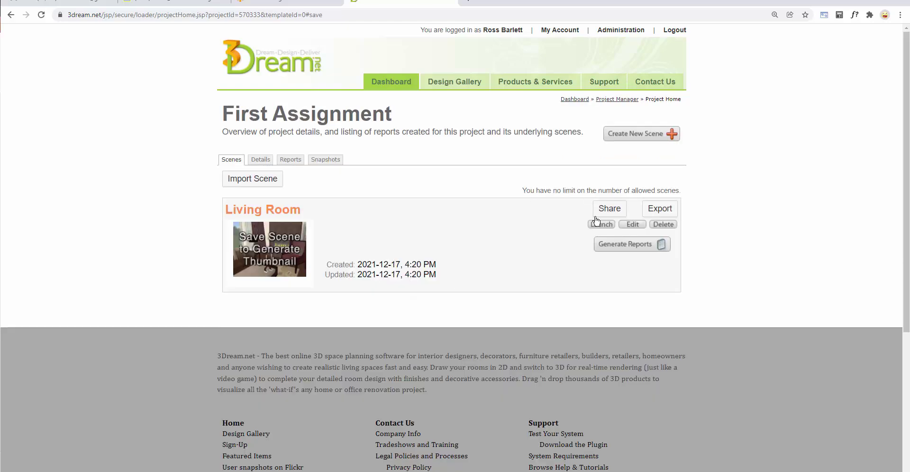
Step: Launch the Living Room scene in a maximized room planner and enlarge the blueprint drawing area to fill the window
{"action": "left_click", "coordinate": [601, 225]}
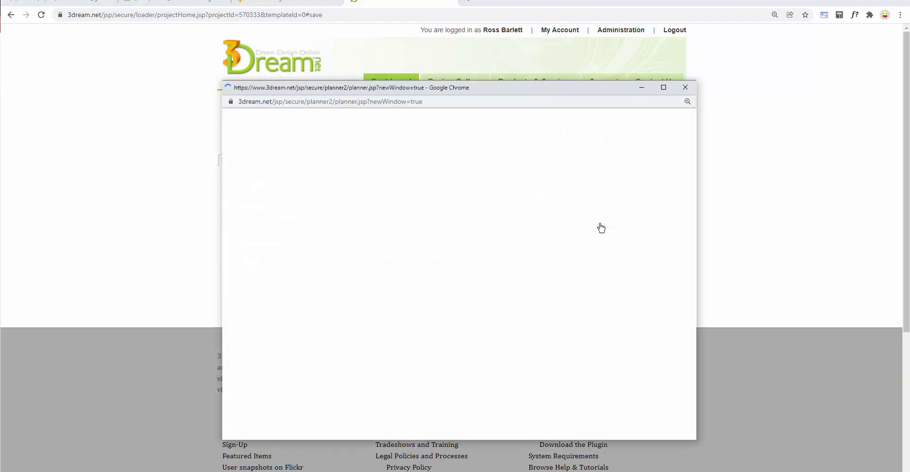
{"action": "left_click", "coordinate": [664, 88]}
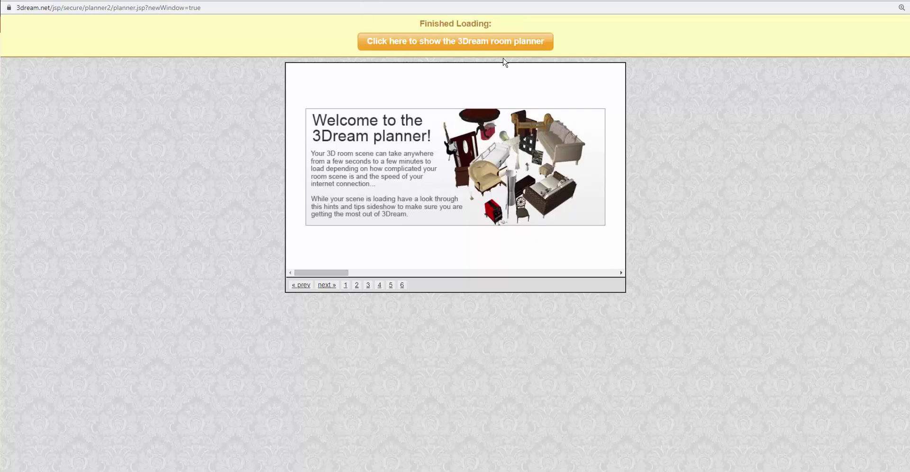
{"action": "left_click", "coordinate": [463, 44]}
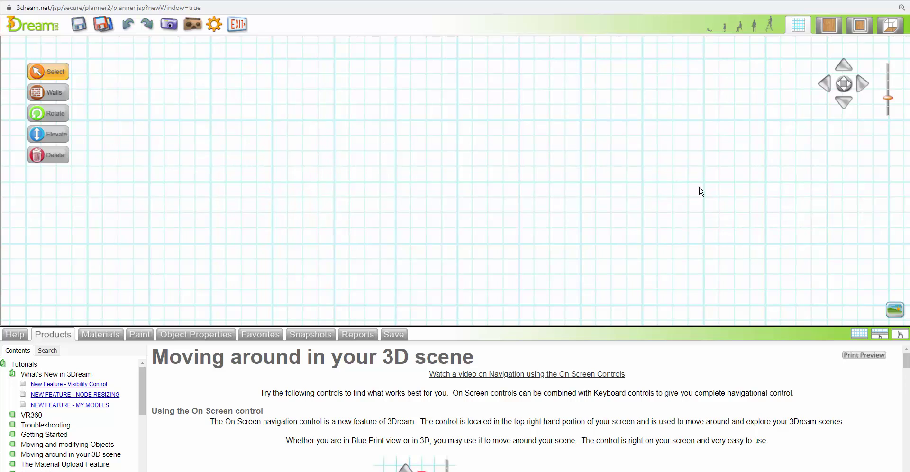
{"action": "left_click", "coordinate": [860, 334]}
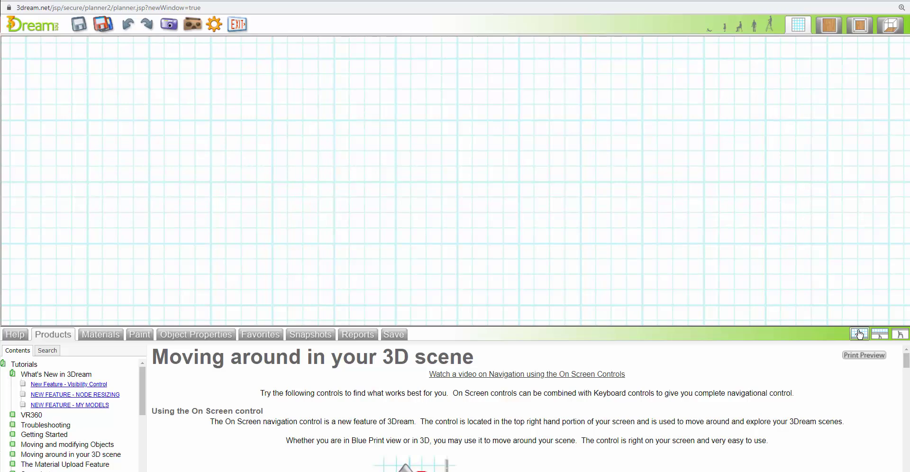
{"action": "left_click", "coordinate": [860, 334]}
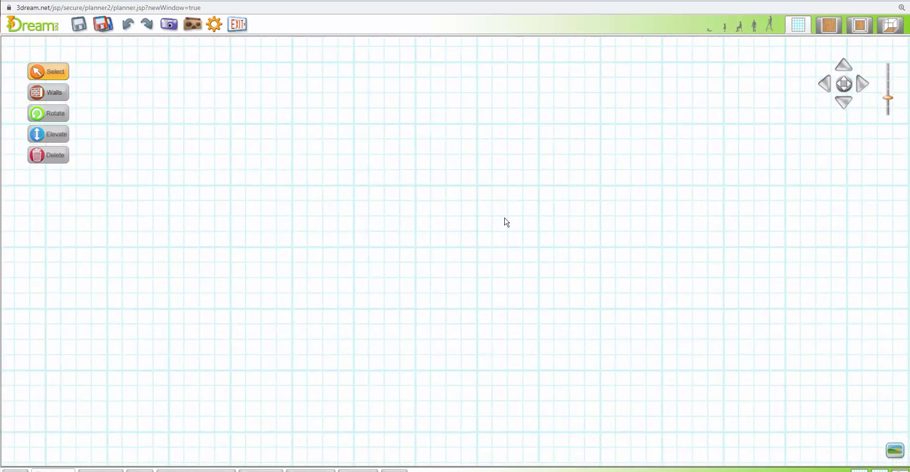
Step: Draw a closed rectangular room of four walls, about 19' 7" by 13' 10" inside, on the blueprint grid
{"action": "left_click", "coordinate": [52, 91]}
{"action": "left_click", "coordinate": [279, 121]}
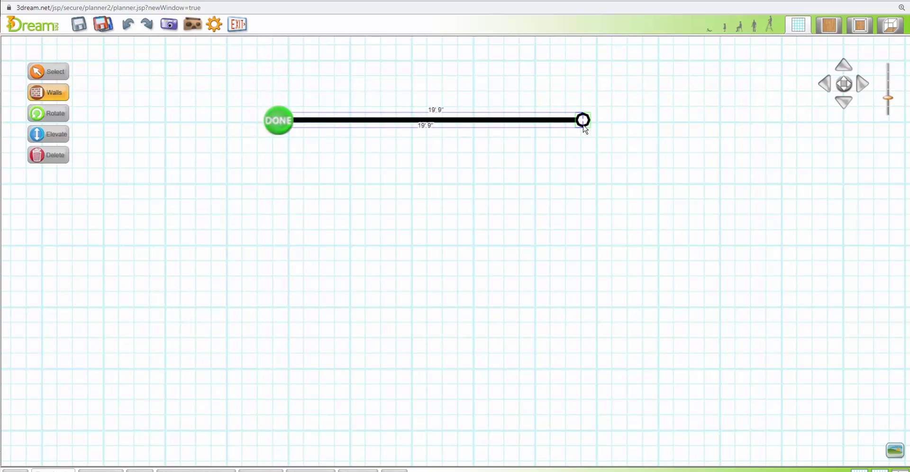
{"action": "left_click", "coordinate": [586, 125]}
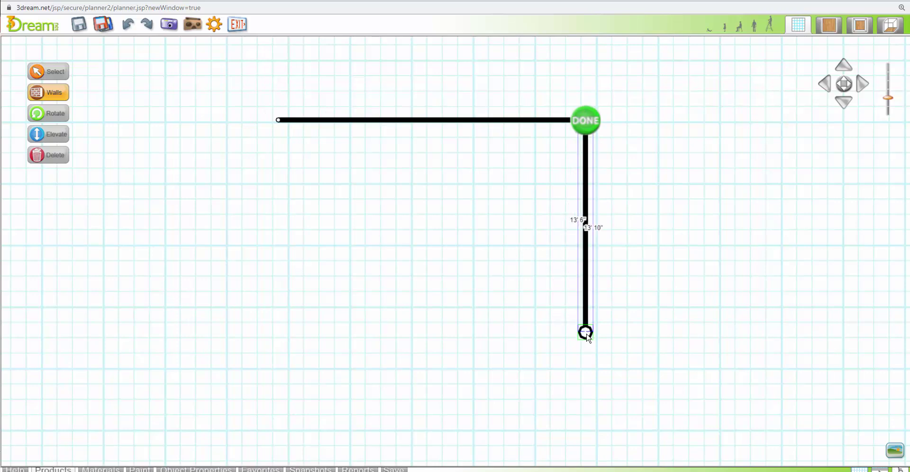
{"action": "left_click", "coordinate": [587, 336]}
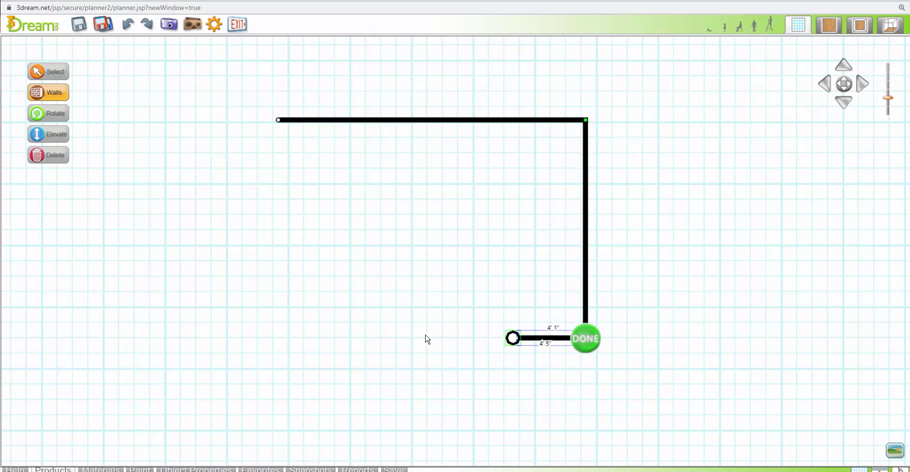
{"action": "left_click", "coordinate": [279, 338]}
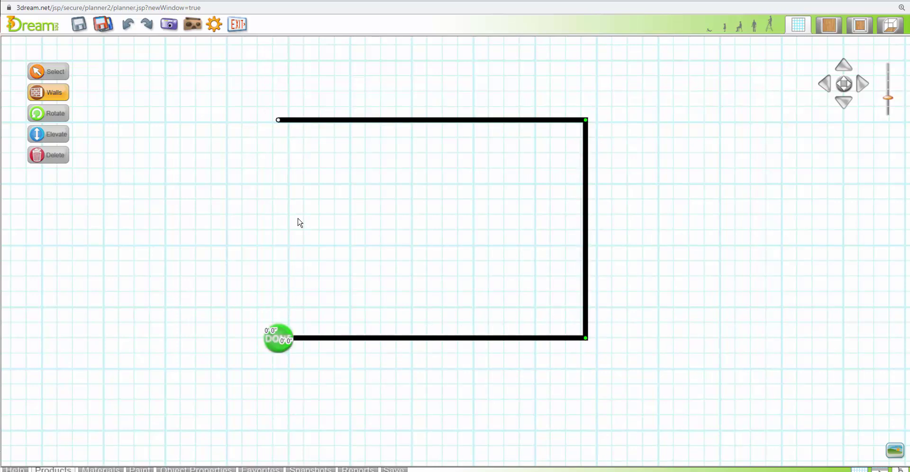
{"action": "left_click", "coordinate": [278, 120]}
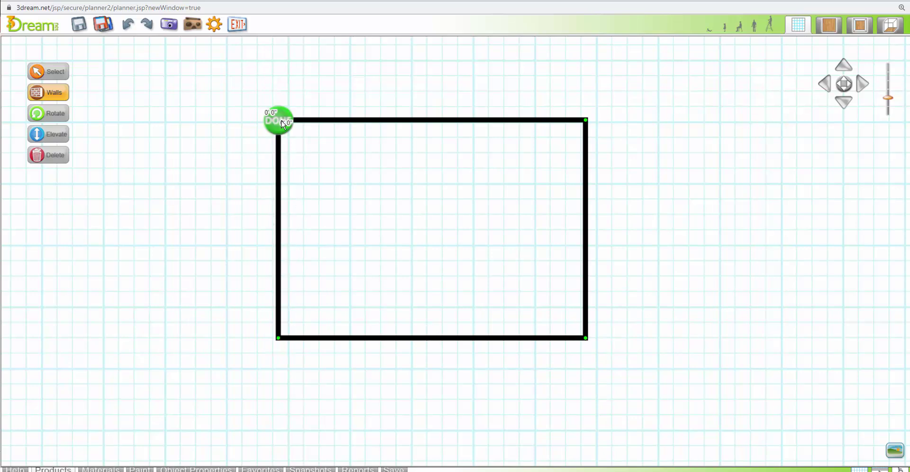
{"action": "left_click", "coordinate": [278, 119]}
{"action": "left_click", "coordinate": [361, 174]}
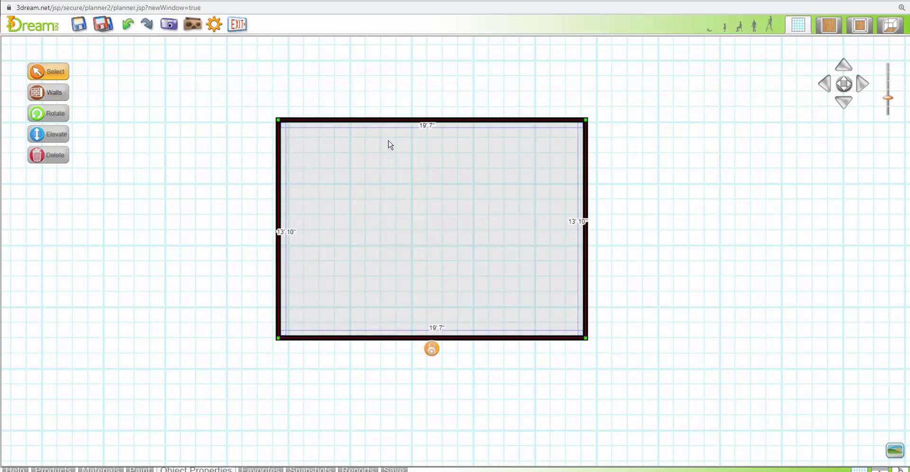
Step: Nudge the room's left wall outward until the inside length is 20' 0"
{"action": "left_click", "coordinate": [280, 215]}
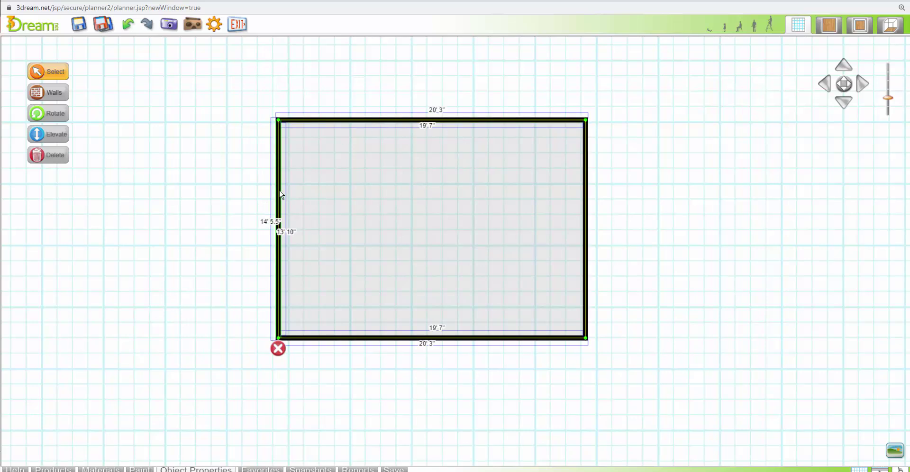
{"action": "key", "text": "Left"}
{"action": "key", "text": "Left"}
{"action": "key", "text": "Left"}
{"action": "key", "text": "Left"}
{"action": "key", "text": "Left"}
{"action": "key", "text": "Left"}
{"action": "key", "text": "Left"}
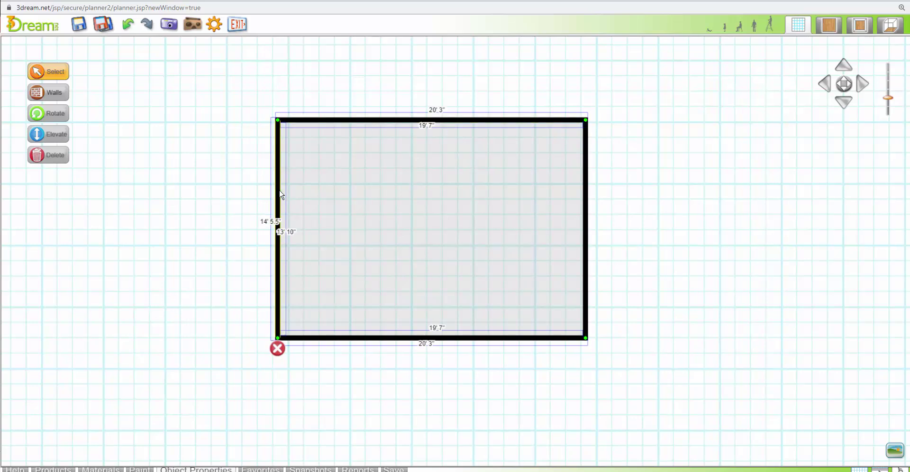
{"action": "key", "text": "Left"}
{"action": "key", "text": "Left"}
{"action": "key", "text": "Left"}
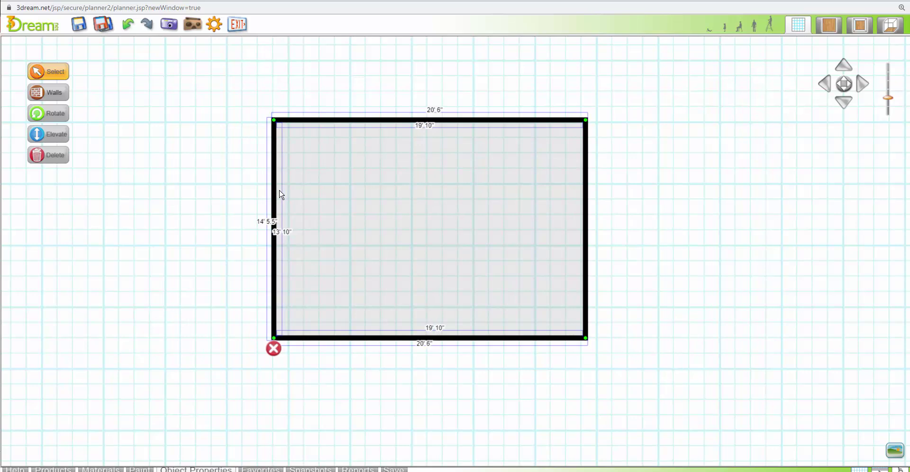
{"action": "key", "text": "Left"}
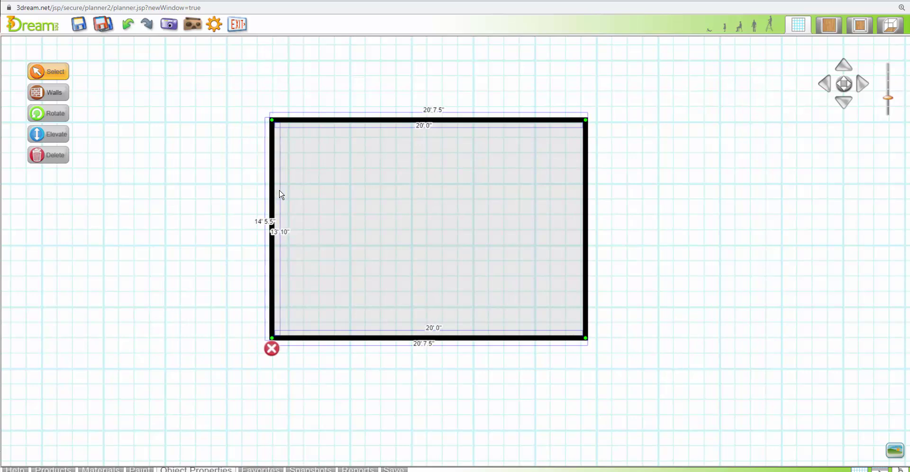
{"action": "left_click", "coordinate": [388, 185]}
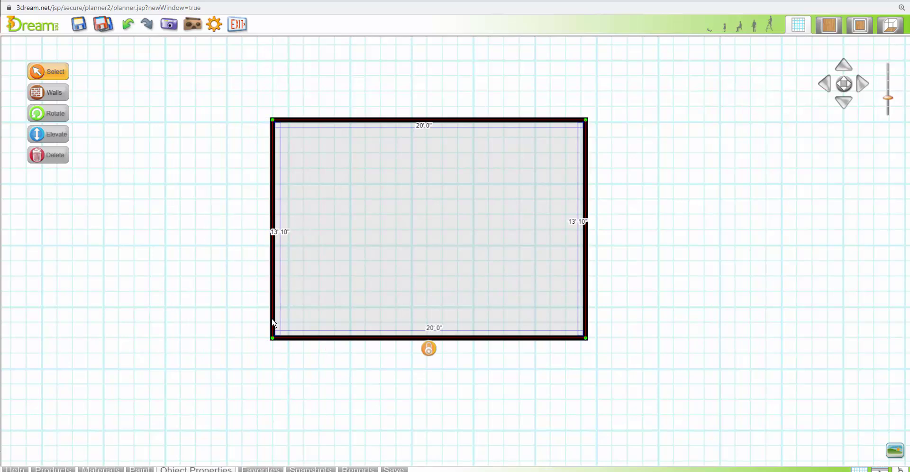
Step: Nudge the room's bottom wall outward until the inside width is 14' 0"
{"action": "left_click", "coordinate": [360, 338]}
{"action": "key", "text": "ctrl+Down"}
{"action": "key", "text": "ctrl+Down"}
{"action": "key", "text": "ctrl+Down"}
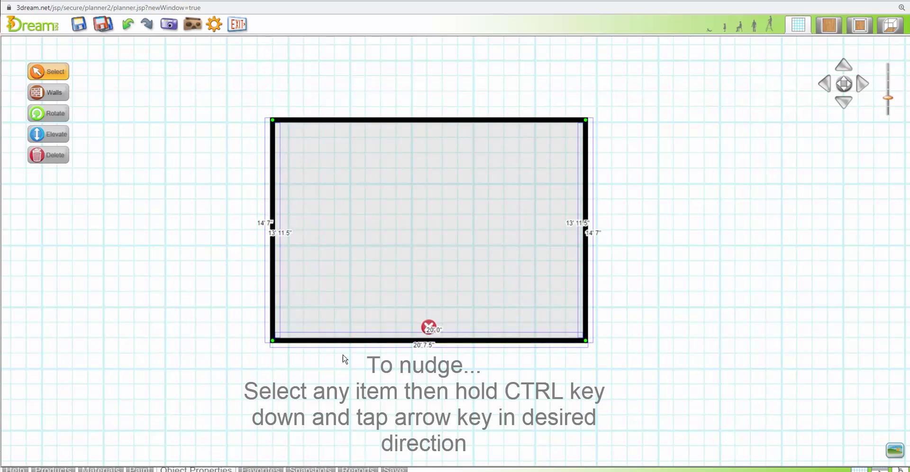
{"action": "left_click", "coordinate": [360, 319]}
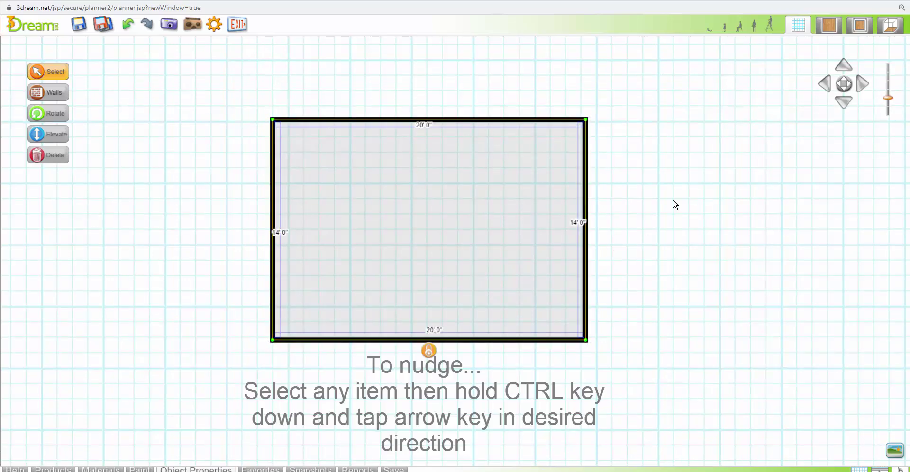
Step: Search the product library for Architectural Elements in the Doors subcategory
{"action": "left_click_drag", "start_coordinate": [390, 77], "coordinate": [398, 90]}
{"action": "left_click", "coordinate": [397, 167]}
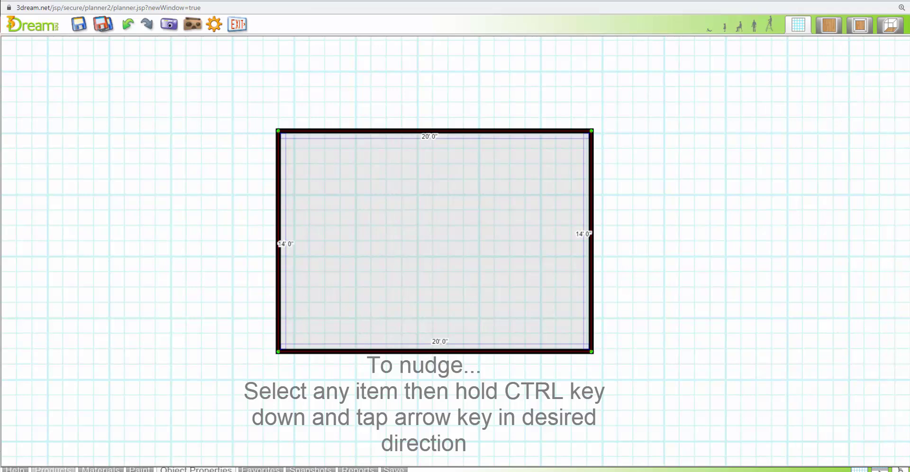
{"action": "left_click", "coordinate": [57, 470]}
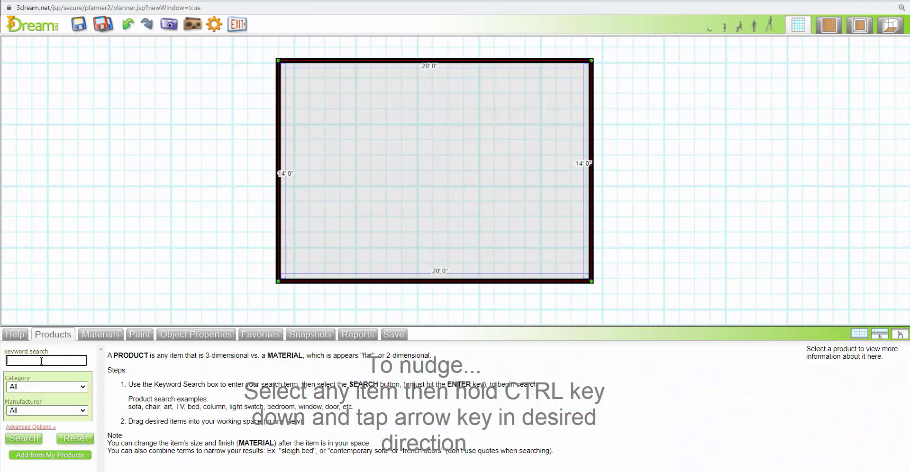
{"action": "left_click", "coordinate": [53, 386]}
{"action": "left_click", "coordinate": [28, 213]}
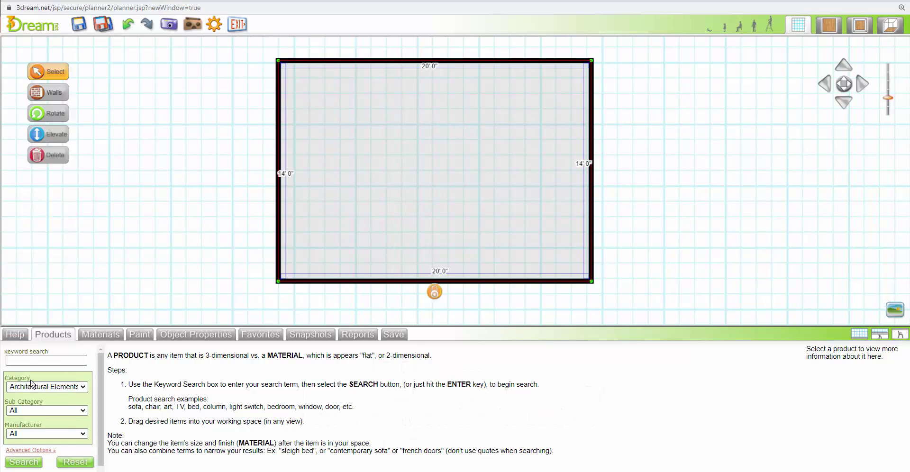
{"action": "left_click", "coordinate": [28, 410]}
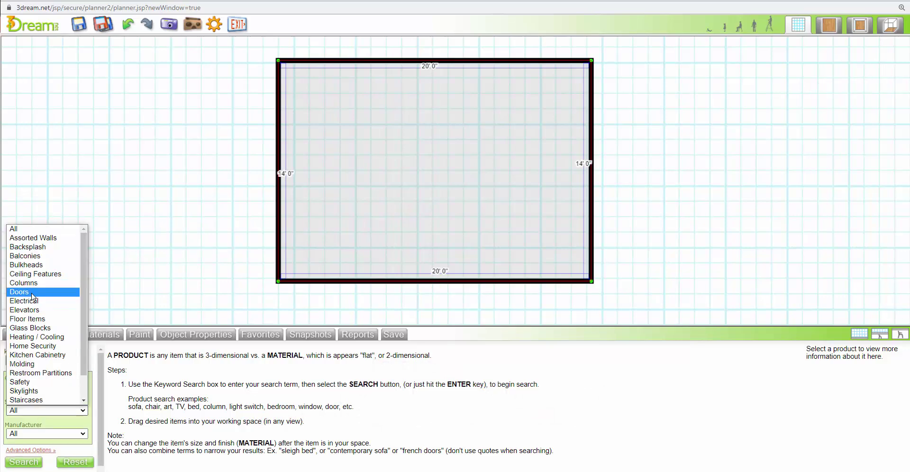
{"action": "left_click", "coordinate": [33, 293]}
{"action": "left_click", "coordinate": [28, 463]}
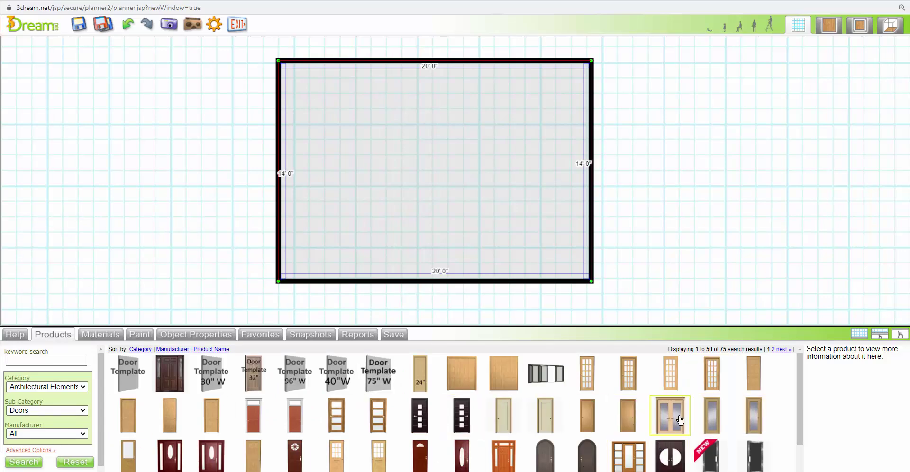
Step: Place the glass-inset double door, Door 09 French, near the middle of the room's left wall
{"action": "left_click_drag", "start_coordinate": [670, 416], "coordinate": [277, 169]}
{"action": "left_click", "coordinate": [284, 169]}
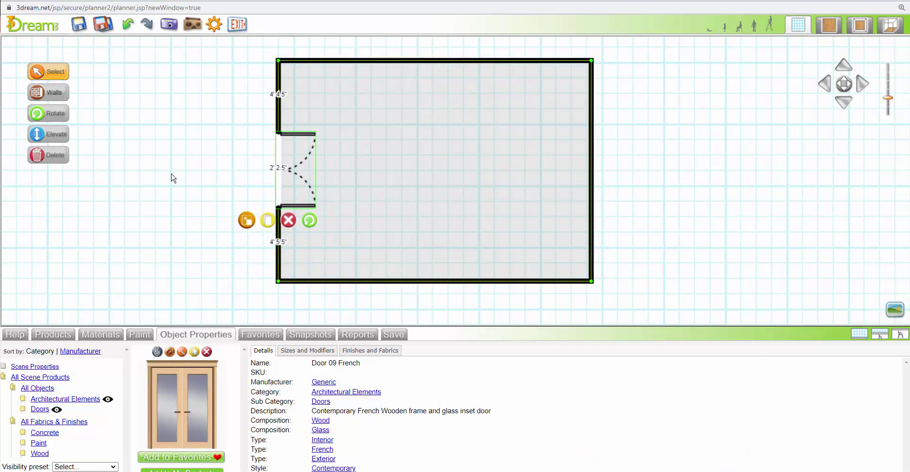
{"action": "left_click", "coordinate": [53, 334]}
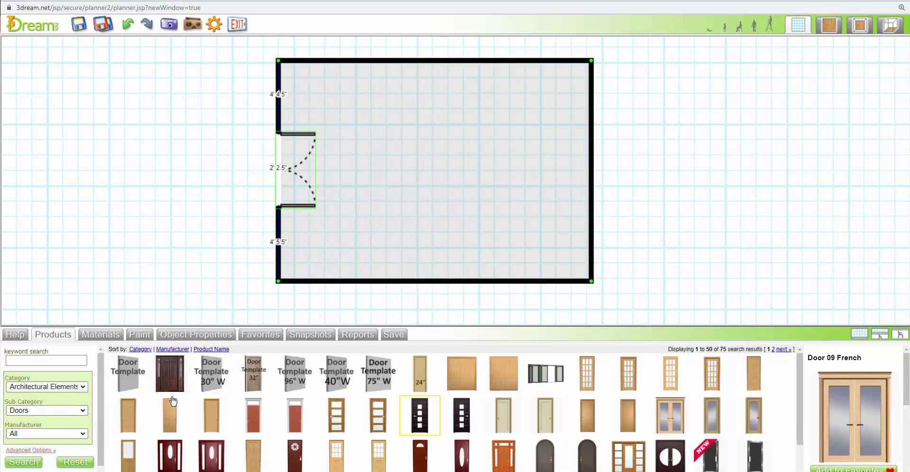
Step: Rotate the French door to swing outside the room, and turn it back to open inward
{"action": "mouse_move", "coordinate": [306, 174]}
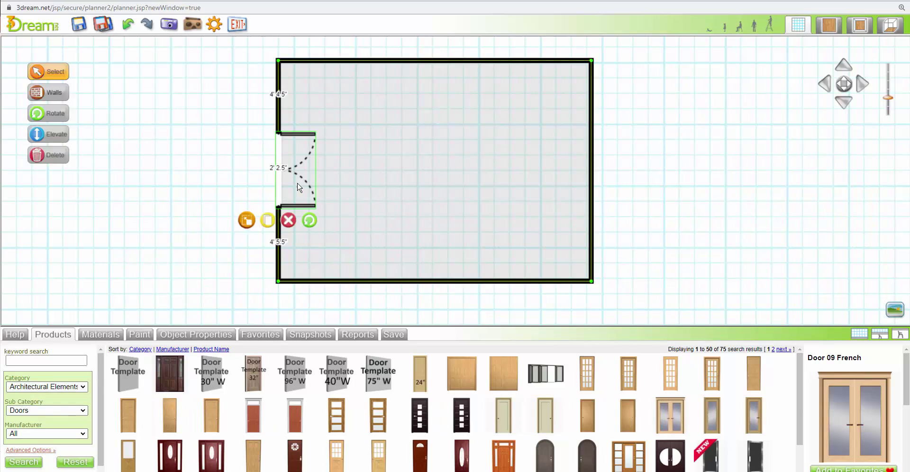
{"action": "left_click_drag", "start_coordinate": [309, 221], "coordinate": [361, 224]}
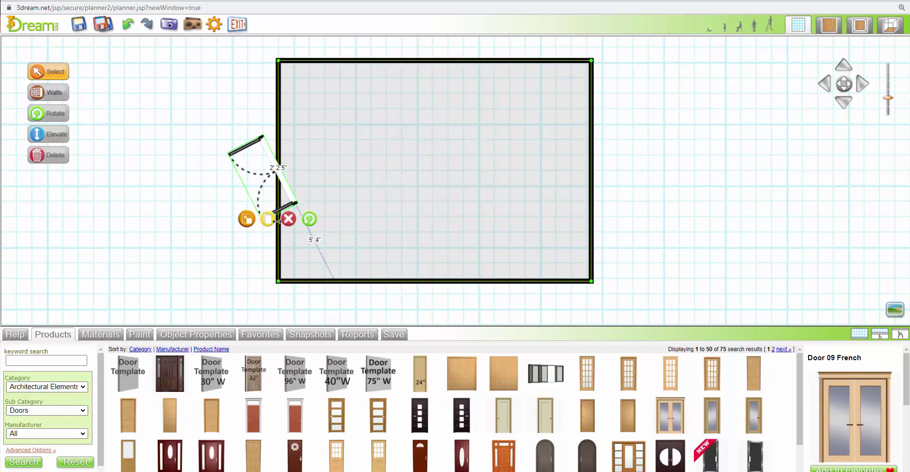
{"action": "left_click", "coordinate": [171, 217]}
{"action": "left_click", "coordinate": [275, 194]}
{"action": "left_click_drag", "start_coordinate": [309, 218], "coordinate": [207, 218]}
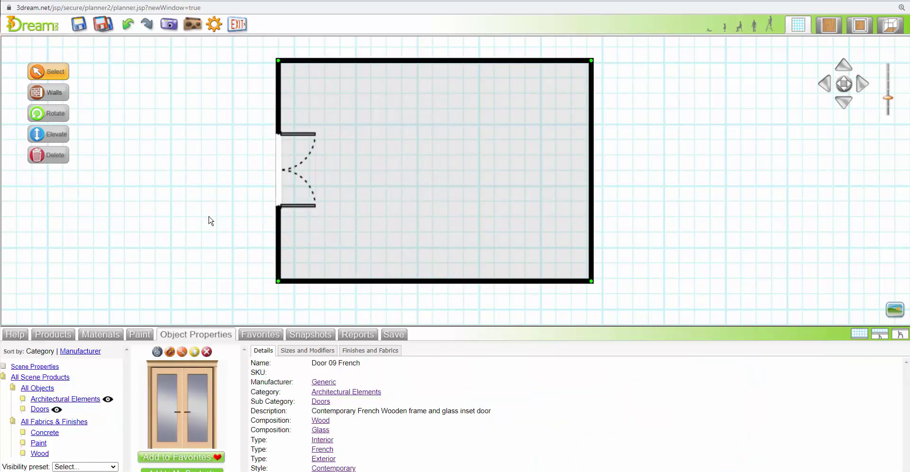
Step: Nudge the French door down until it is centered on the left wall with 4' 5" on each side
{"action": "left_click", "coordinate": [292, 172]}
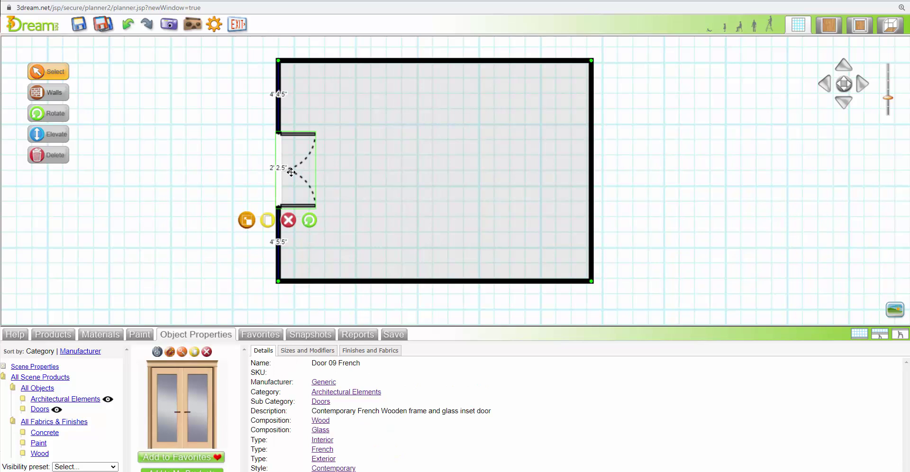
{"action": "key", "text": "Down"}
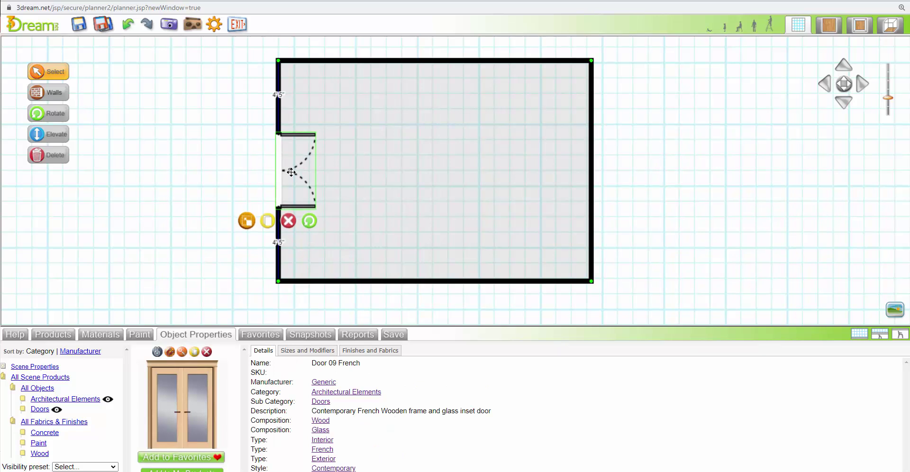
{"action": "left_click", "coordinate": [211, 178]}
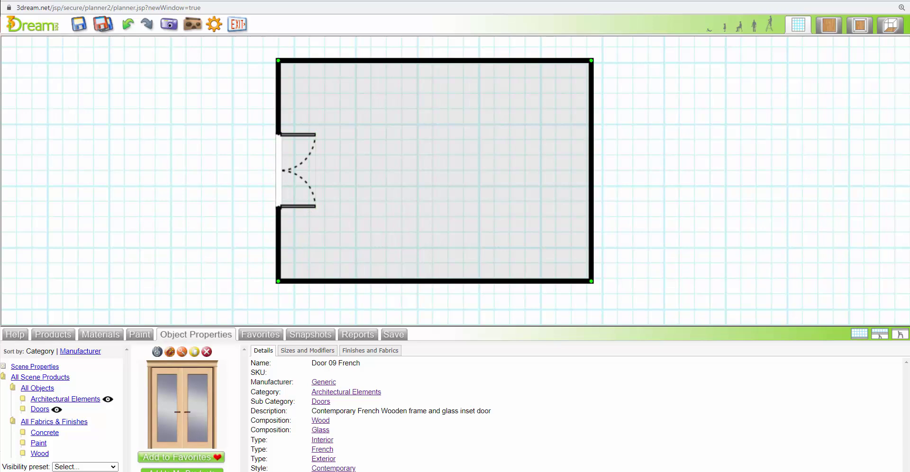
Step: Search the product library for Architectural Elements in the Windows subcategory
{"action": "left_click", "coordinate": [53, 334]}
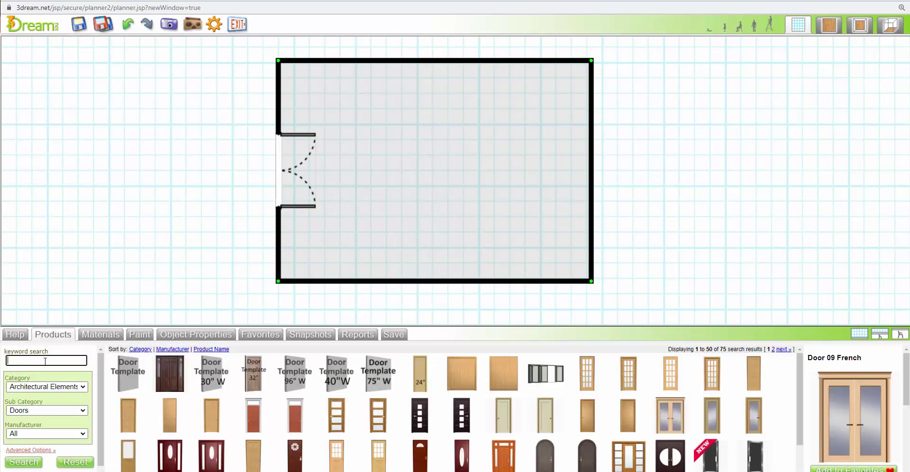
{"action": "left_click", "coordinate": [71, 411]}
{"action": "key", "text": "w"}
{"action": "scroll", "coordinate": [67, 401], "scroll_direction": "down", "scroll_amount": 1}
{"action": "key", "text": "w"}
{"action": "left_click", "coordinate": [35, 401]}
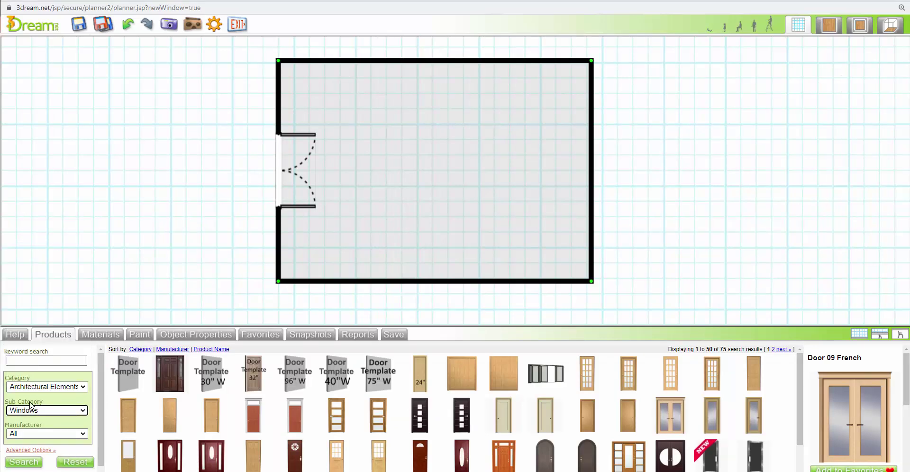
{"action": "left_click", "coordinate": [24, 462]}
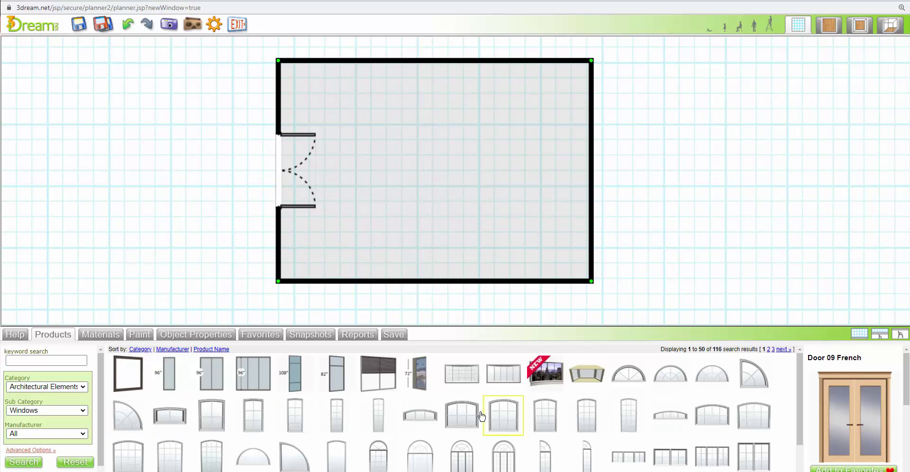
Step: Place the three-panel Casement Composite 14 w/t window from the second results page on the room's top wall, toward the left corner
{"action": "left_click", "coordinate": [783, 350]}
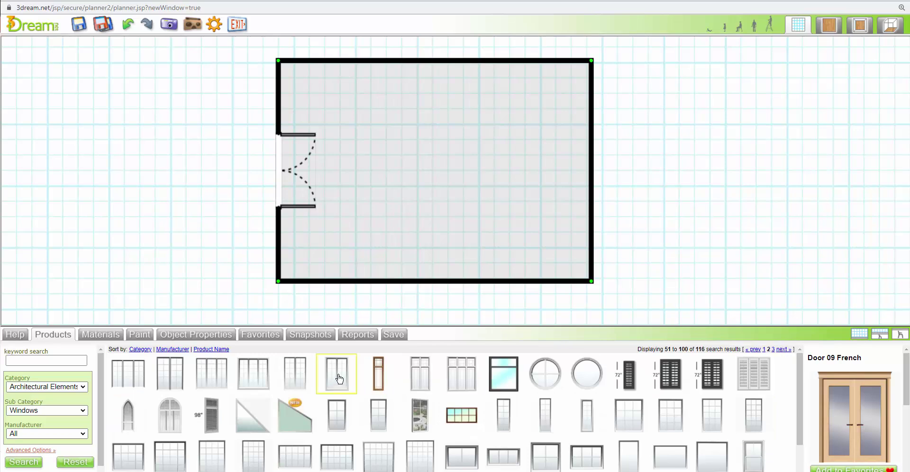
{"action": "left_click_drag", "start_coordinate": [250, 375], "coordinate": [365, 64]}
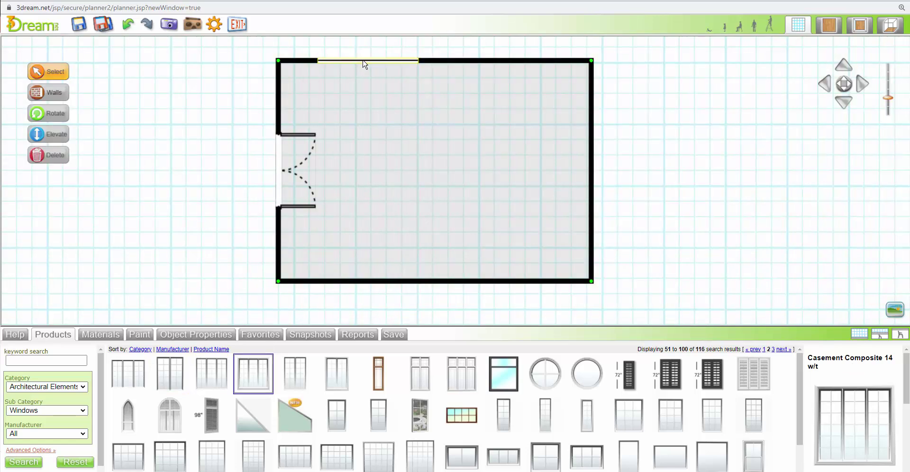
{"action": "left_click", "coordinate": [365, 64]}
Step: Set the casement window's width to 80 inches and its height to 90 inches
{"action": "left_click", "coordinate": [317, 351]}
{"action": "left_click", "coordinate": [322, 365]}
{"action": "key", "text": "Tab"}
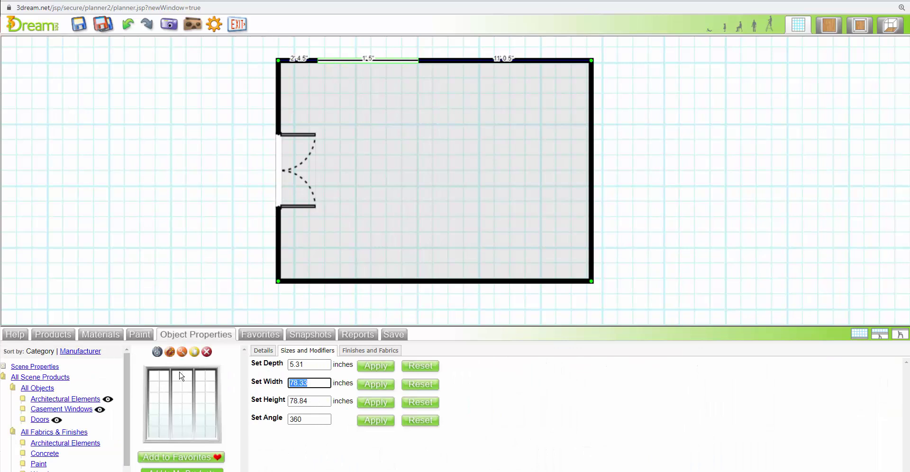
{"action": "type", "text": "80"}
{"action": "left_click", "coordinate": [374, 385]}
{"action": "left_click_drag", "start_coordinate": [316, 397], "coordinate": [270, 403]}
{"action": "type", "text": "90"}
{"action": "left_click", "coordinate": [378, 407]}
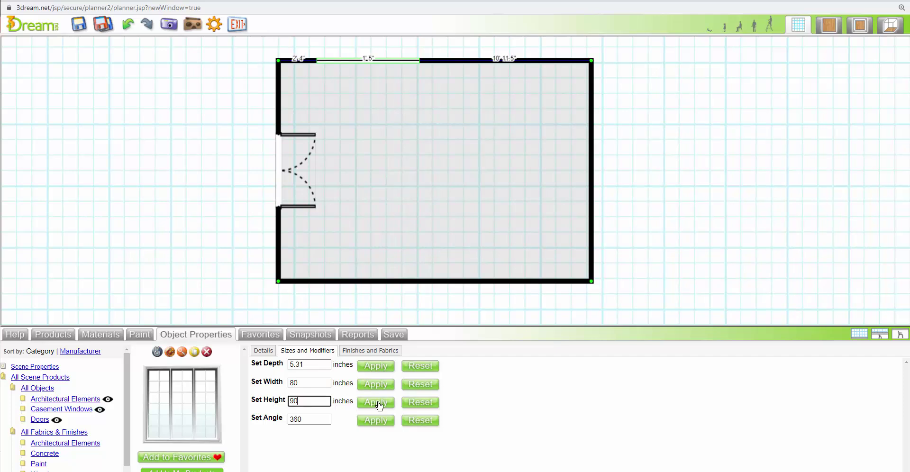
Step: Duplicate the casement window and move the copy along the top wall until it is 2' 6" from the right corner
{"action": "left_click", "coordinate": [359, 78]}
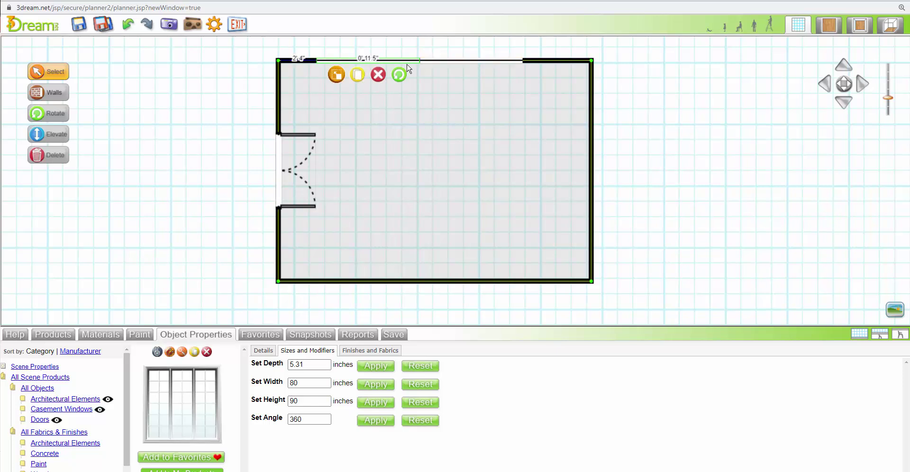
{"action": "left_click", "coordinate": [452, 62]}
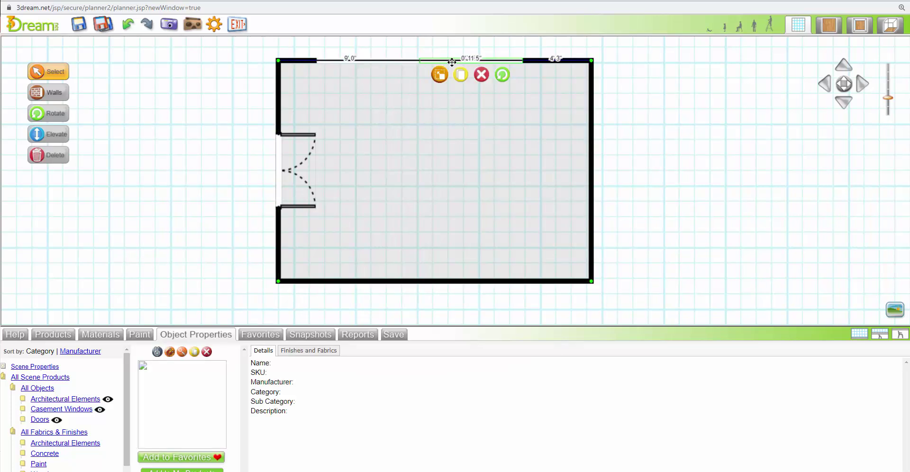
{"action": "left_click_drag", "start_coordinate": [452, 62], "coordinate": [473, 67]}
{"action": "key", "text": "ctrl+Right"}
{"action": "key", "text": "ctrl+Right"}
{"action": "key", "text": "ctrl+Right"}
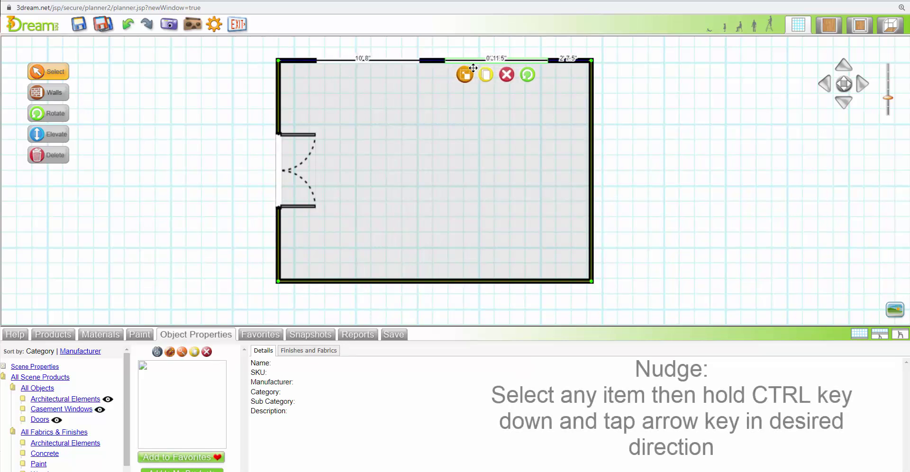
{"action": "key", "text": "ctrl+Right"}
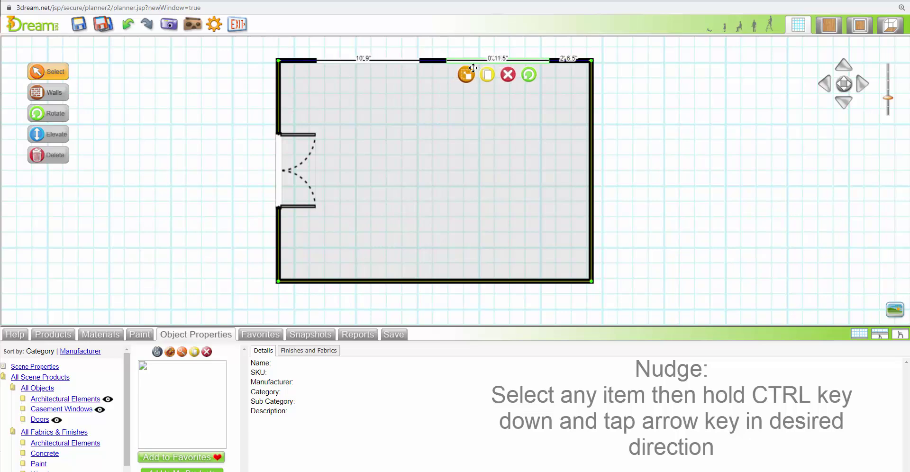
{"action": "key", "text": "ctrl+Right"}
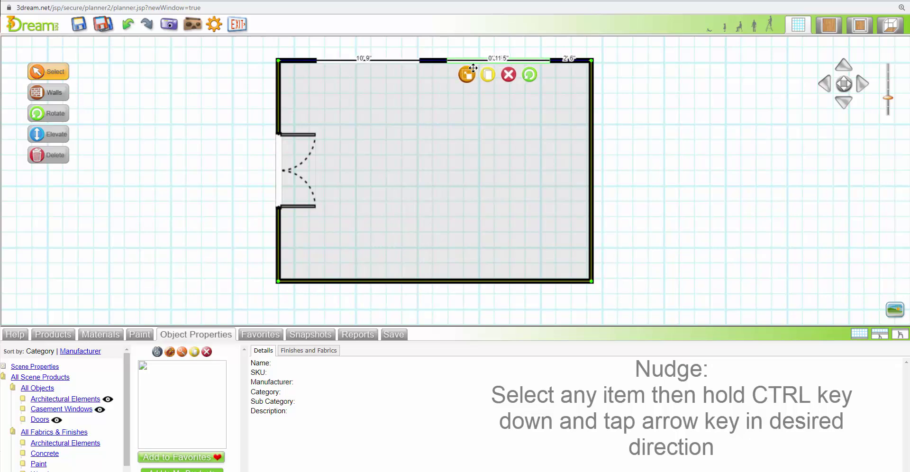
Step: Nudge the original casement window right until it is 2' 6" from the left corner, and deselect it
{"action": "left_click", "coordinate": [349, 61]}
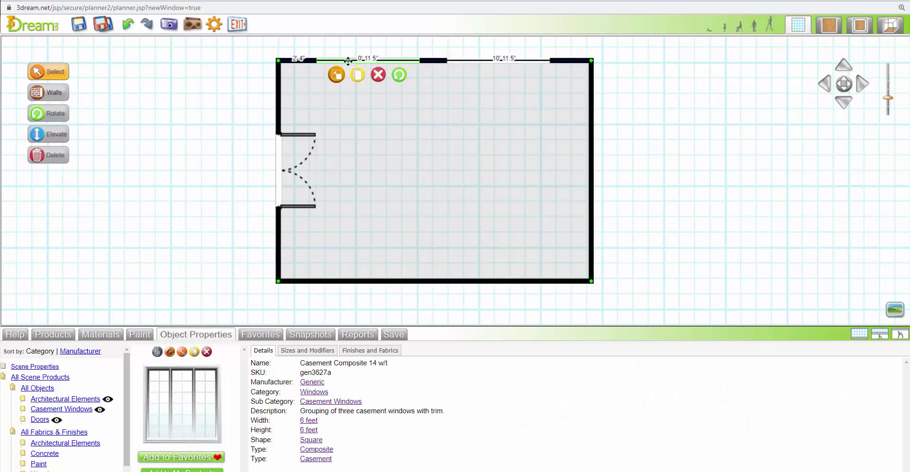
{"action": "key", "text": "Right"}
{"action": "key", "text": "Right"}
{"action": "key", "text": "Right"}
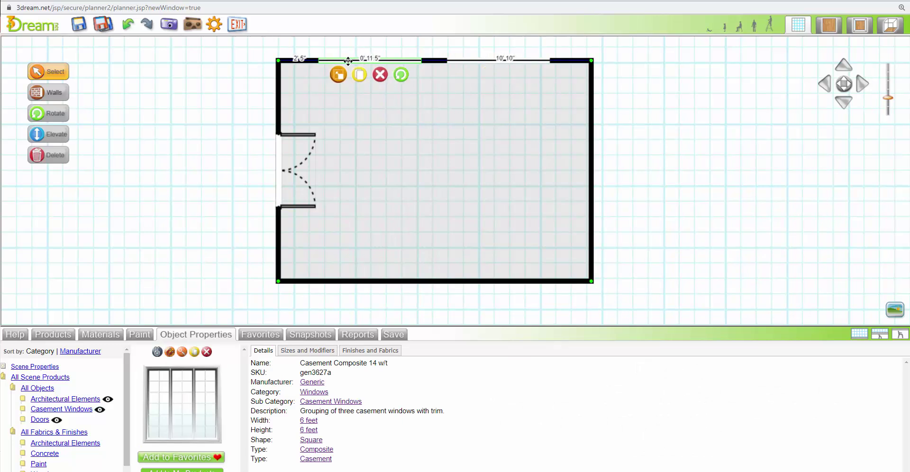
{"action": "key", "text": "Right"}
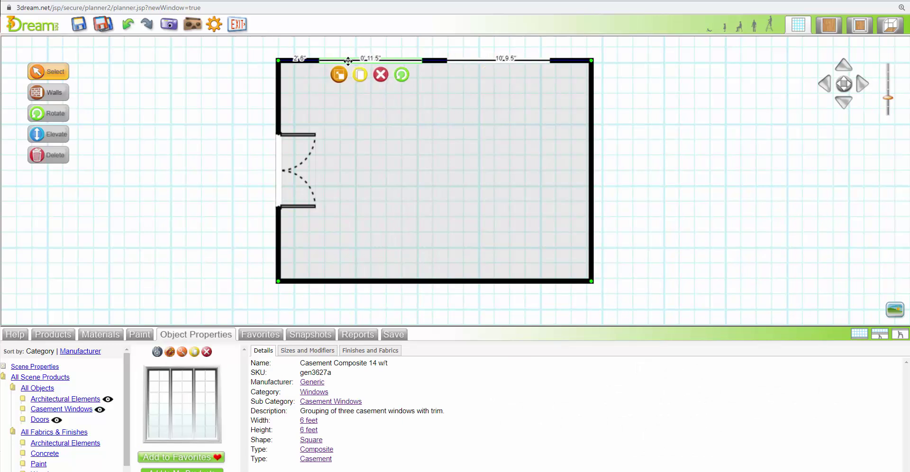
{"action": "left_click", "coordinate": [353, 110]}
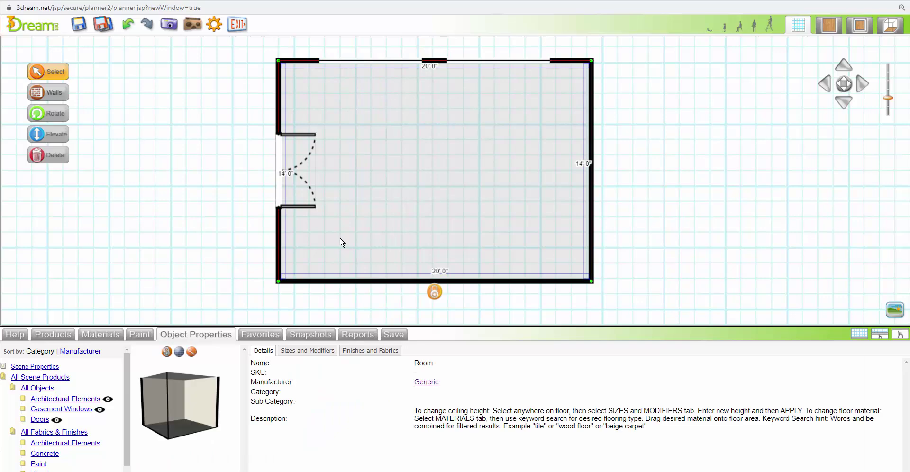
{"action": "left_click", "coordinate": [705, 193]}
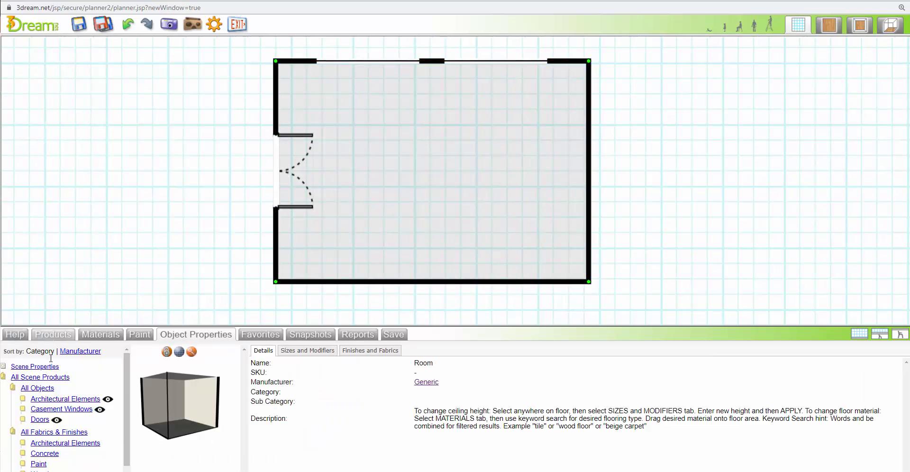
Step: Search the product library for Architectural Elements in the Wall Cutouts subcategory
{"action": "left_click", "coordinate": [45, 411]}
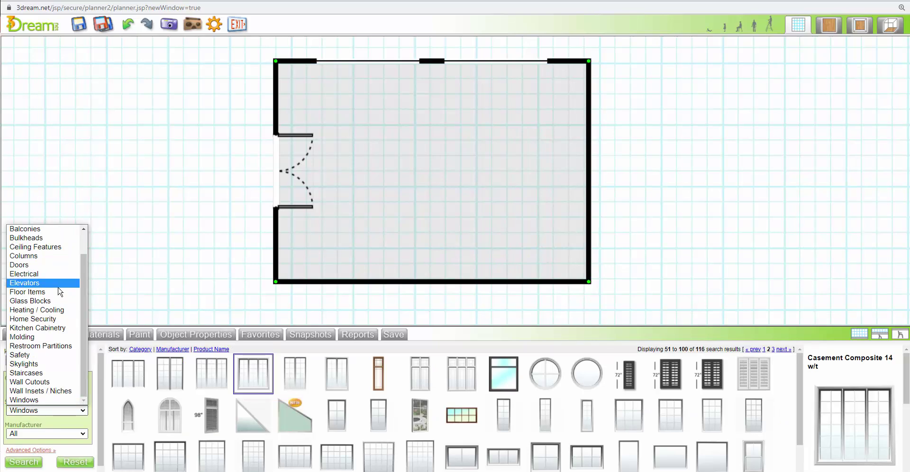
{"action": "left_click", "coordinate": [40, 384]}
{"action": "left_click", "coordinate": [25, 462]}
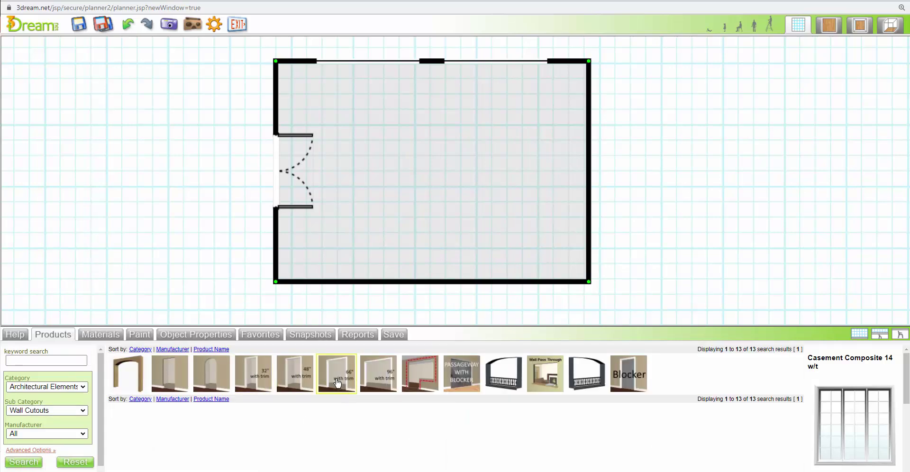
Step: Place the 66" trimmed Wall Cutout 04B on the bottom wall and nudge it to near center, 7' 2.5" from the left corner
{"action": "left_click_drag", "start_coordinate": [337, 383], "coordinate": [439, 285]}
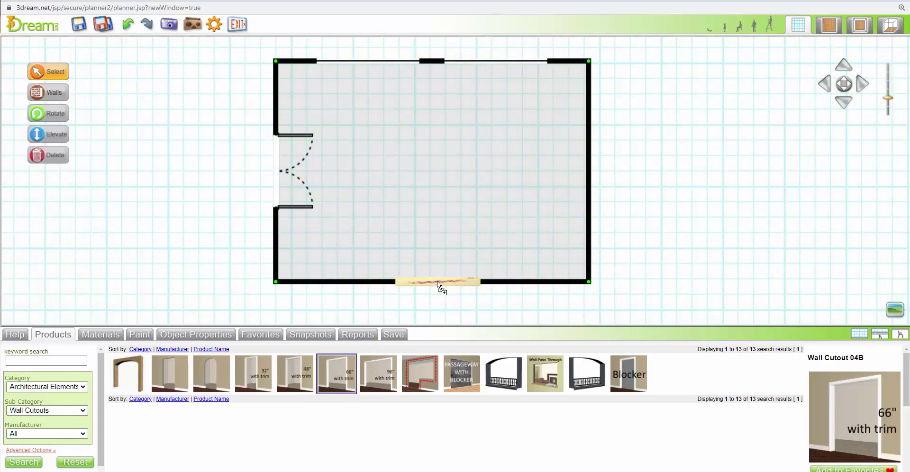
{"action": "key", "text": "Left"}
{"action": "key", "text": "Left"}
{"action": "key", "text": "Left"}
{"action": "key", "text": "Left"}
{"action": "key", "text": "Left"}
{"action": "key", "text": "Left"}
{"action": "key", "text": "Left"}
{"action": "key", "text": "Left"}
{"action": "key", "text": "Left"}
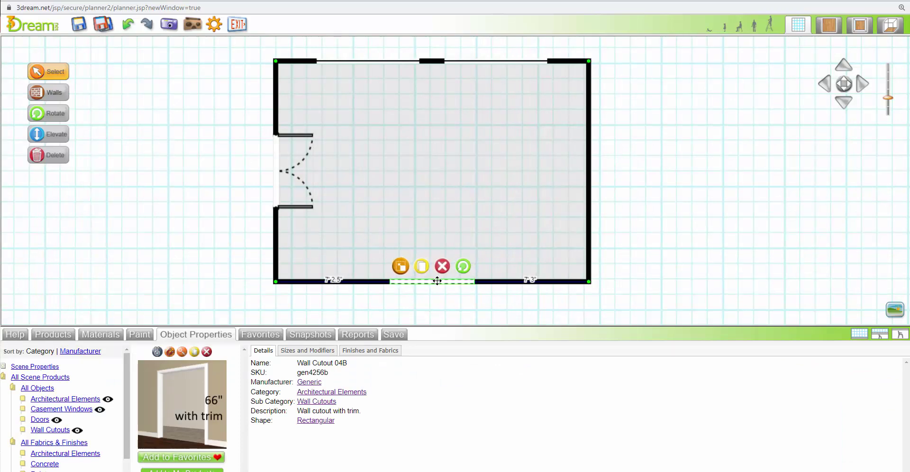
{"action": "key", "text": "Right"}
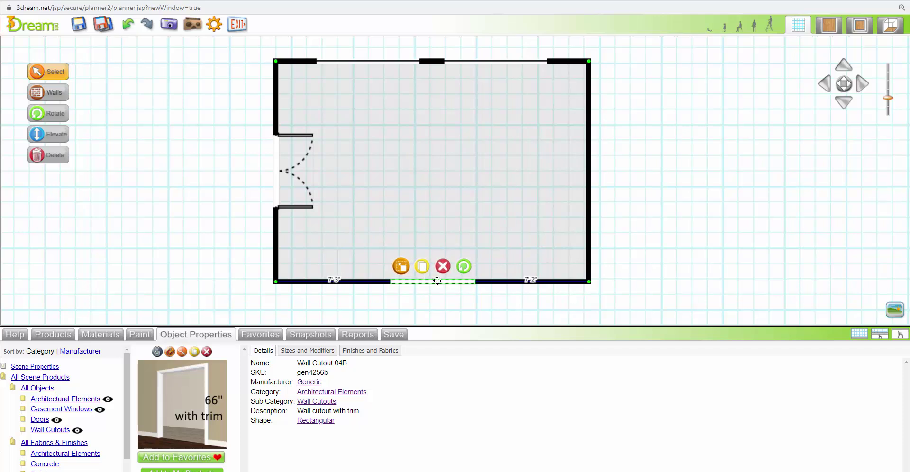
{"action": "key", "text": "Left"}
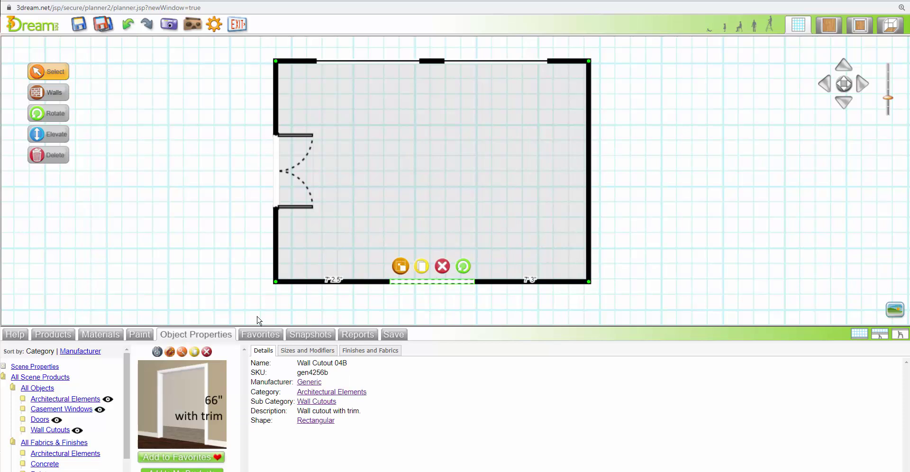
Step: Set the wall cutout's width to 72 inches and its height to 84 inches
{"action": "left_click", "coordinate": [307, 351]}
{"action": "double_click", "coordinate": [314, 363]}
{"action": "type", "text": "72"}
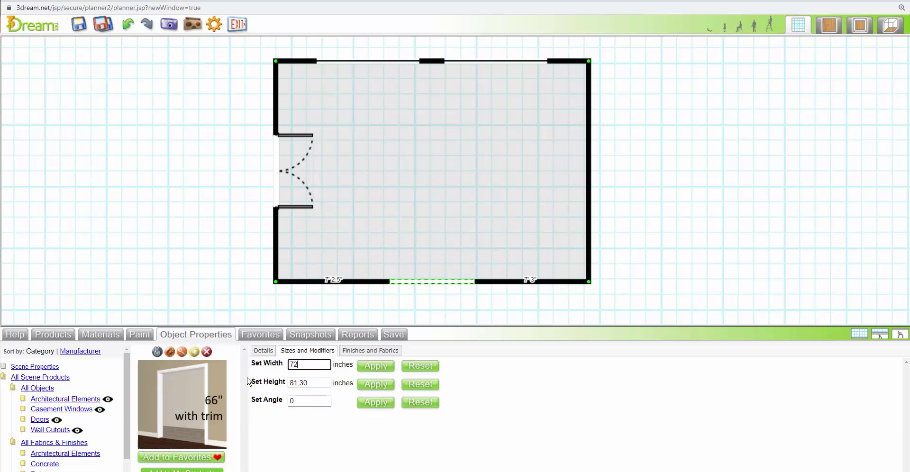
{"action": "key", "text": "Tab"}
{"action": "type", "text": "84"}
{"action": "left_click", "coordinate": [376, 369]}
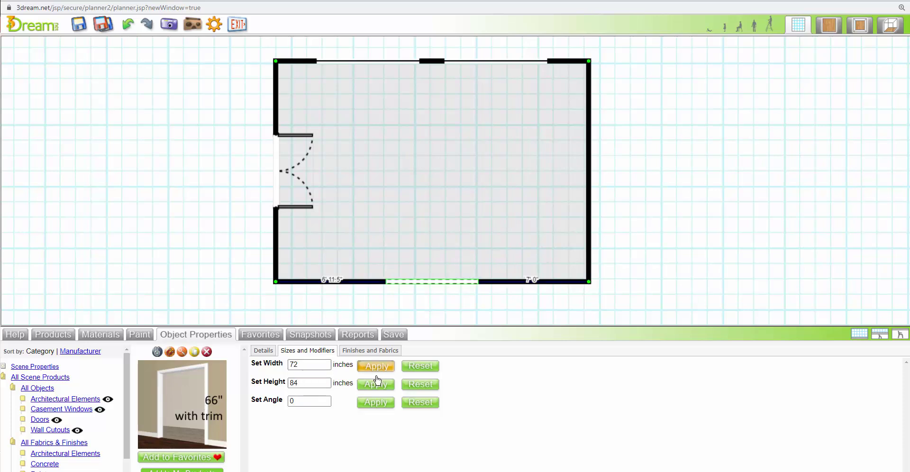
{"action": "left_click", "coordinate": [502, 189]}
Step: Expand the floor plan to the full work area and take a snapshot of the whole room
{"action": "left_click", "coordinate": [860, 334]}
{"action": "left_click_drag", "start_coordinate": [717, 206], "coordinate": [735, 203]}
{"action": "scroll", "coordinate": [728, 200], "scroll_direction": "up", "scroll_amount": 1}
{"action": "scroll", "coordinate": [730, 204], "scroll_direction": "up", "scroll_amount": 2}
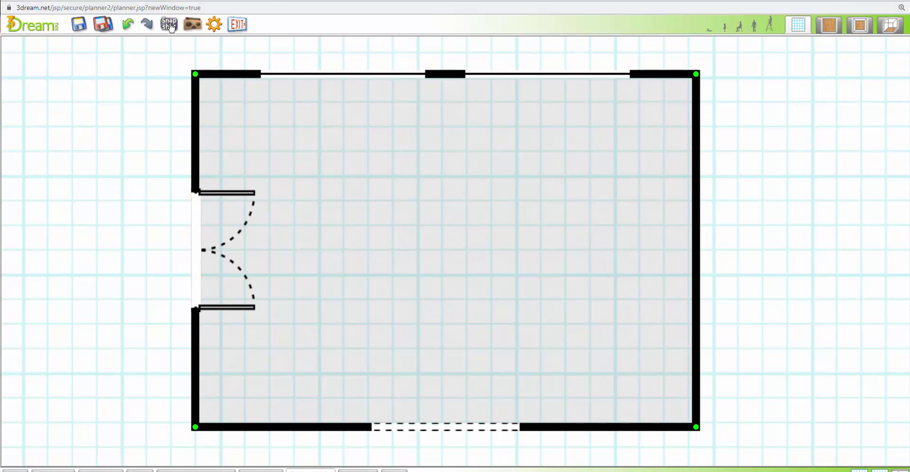
{"action": "left_click", "coordinate": [453, 256]}
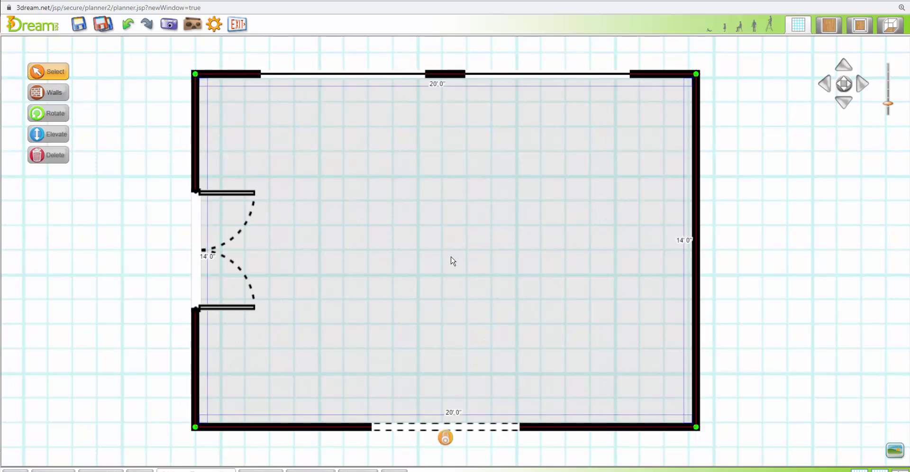
{"action": "left_click", "coordinate": [171, 27]}
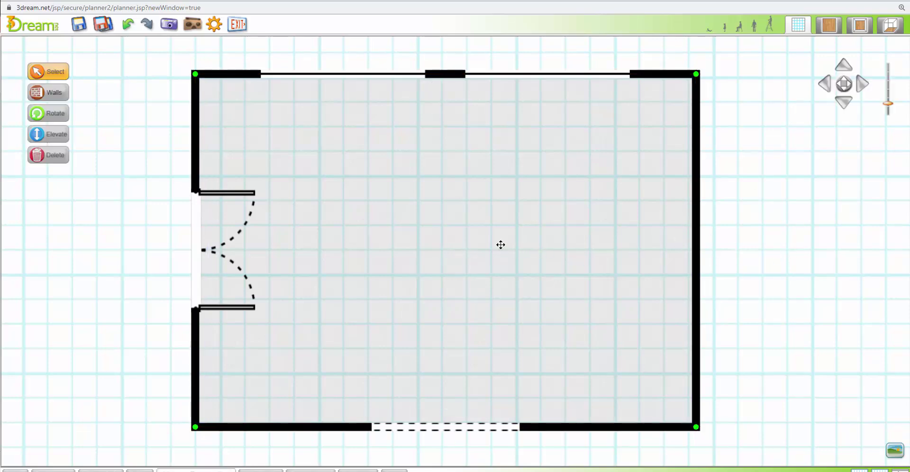
Step: Toggle the scene background on and off in the textured top view, leave it off, and return to the 2D floor plan
{"action": "left_click", "coordinate": [834, 26]}
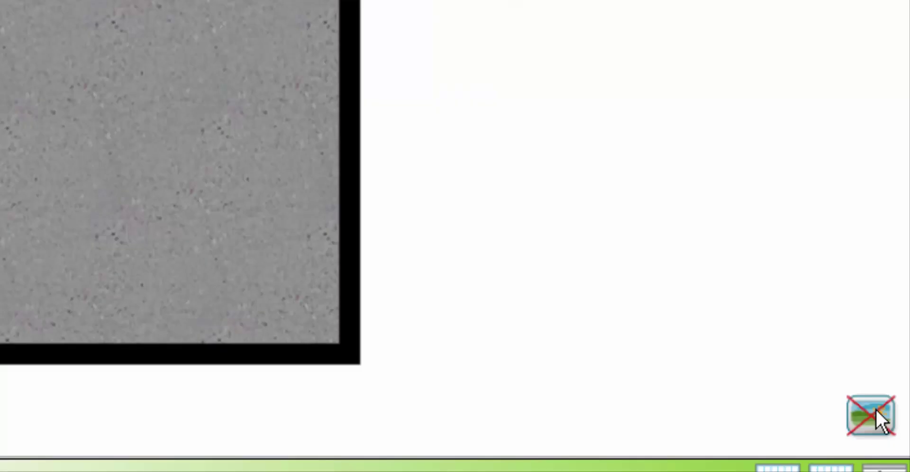
{"action": "left_click", "coordinate": [877, 410]}
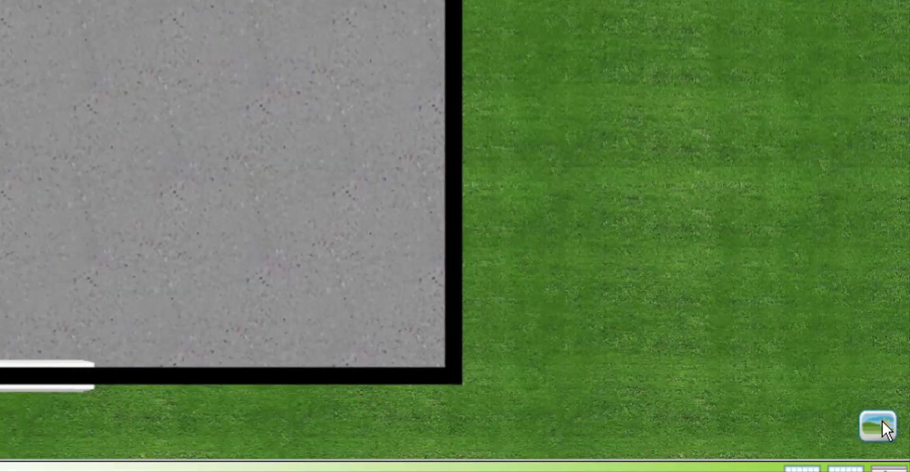
{"action": "left_click", "coordinate": [882, 420]}
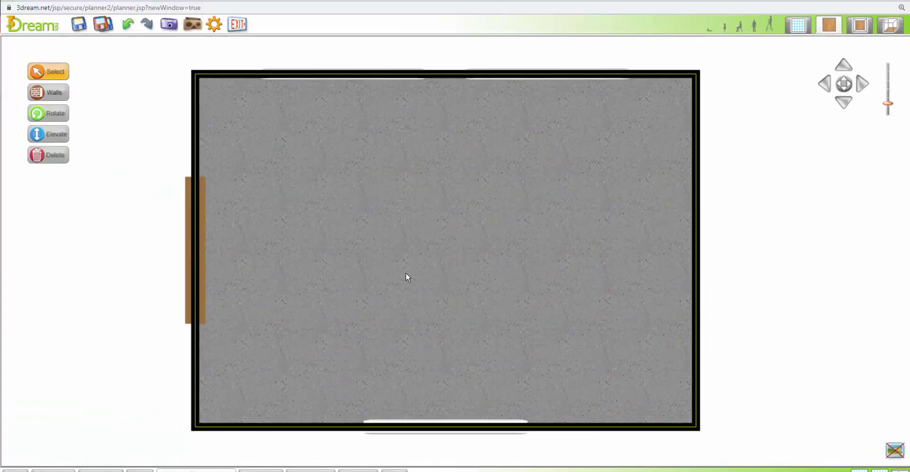
{"action": "left_click", "coordinate": [799, 25]}
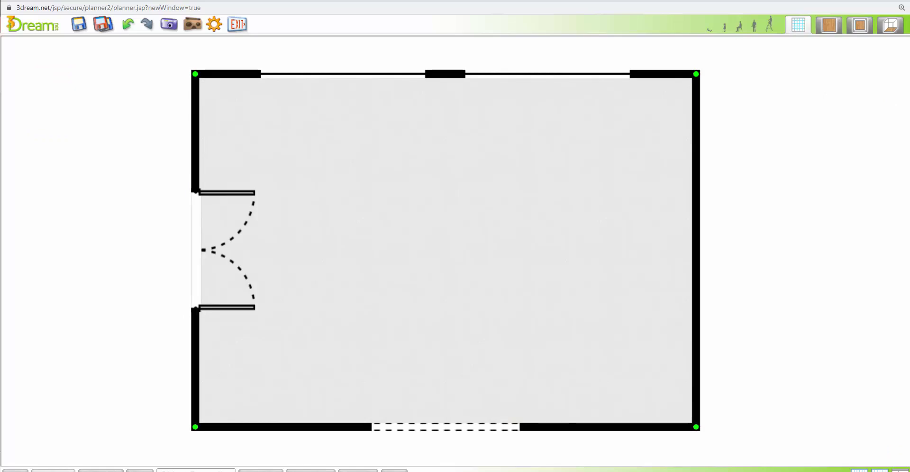
Step: Search the product library for Architectural Elements in the Molding subcategory
{"action": "left_click", "coordinate": [53, 471]}
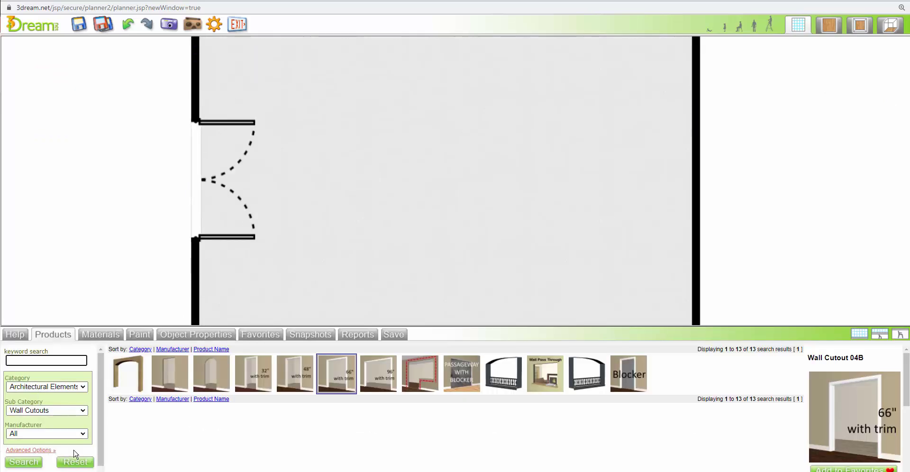
{"action": "left_click", "coordinate": [72, 411]}
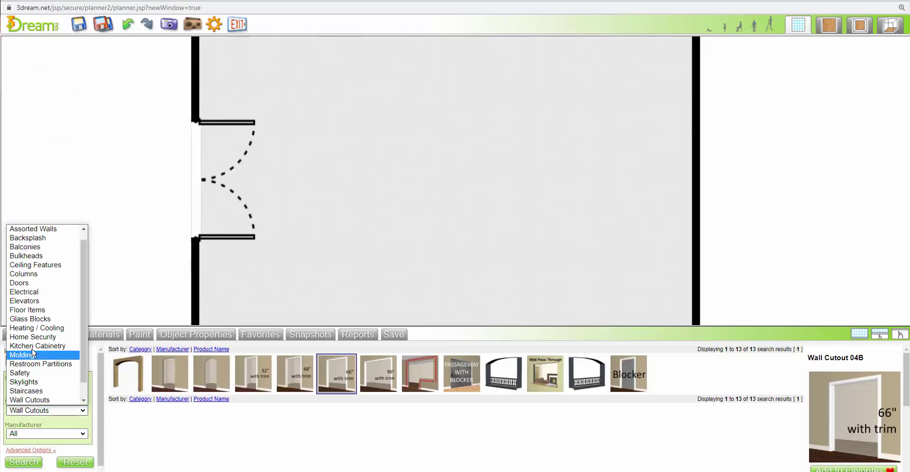
{"action": "left_click", "coordinate": [46, 356]}
{"action": "left_click", "coordinate": [25, 462]}
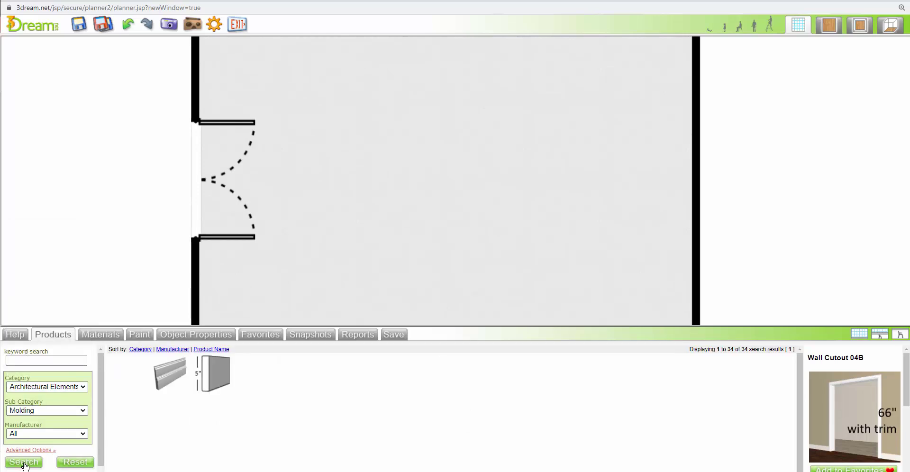
Step: Place Baseboard 01 molding along all four walls of the room in the floor plan
{"action": "scroll", "coordinate": [450, 267], "scroll_direction": "down", "scroll_amount": 3}
{"action": "left_click", "coordinate": [170, 375]}
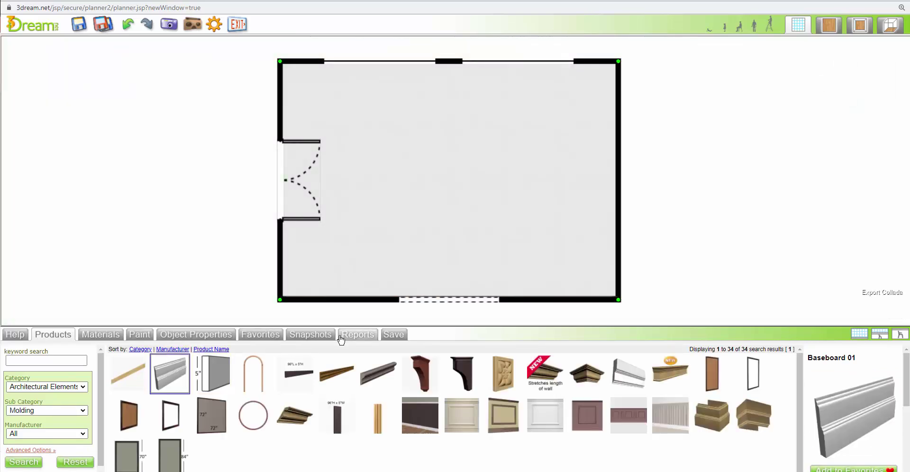
{"action": "left_click", "coordinate": [170, 374]}
{"action": "left_click_drag", "start_coordinate": [287, 229], "coordinate": [286, 231]}
{"action": "left_click_drag", "start_coordinate": [166, 373], "coordinate": [422, 74]}
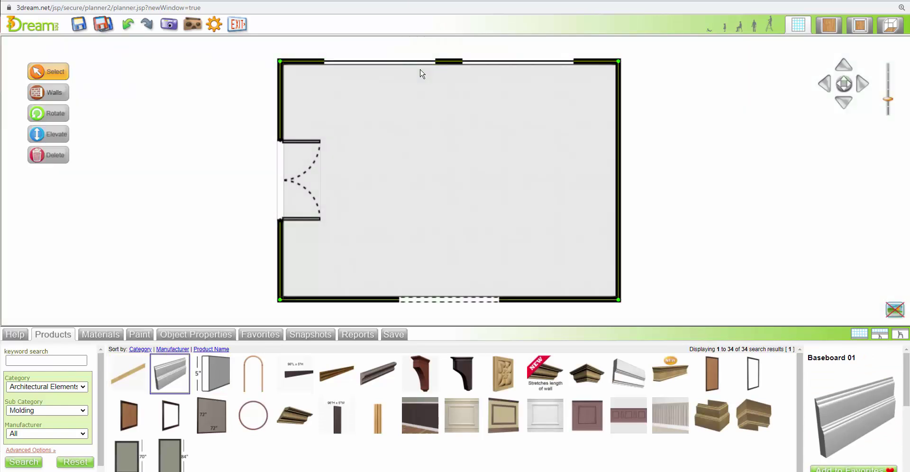
{"action": "left_click_drag", "start_coordinate": [164, 372], "coordinate": [611, 195]}
Step: Show the textured top view with walls and add Crown 03 molding to all four walls
{"action": "left_click", "coordinate": [859, 26]}
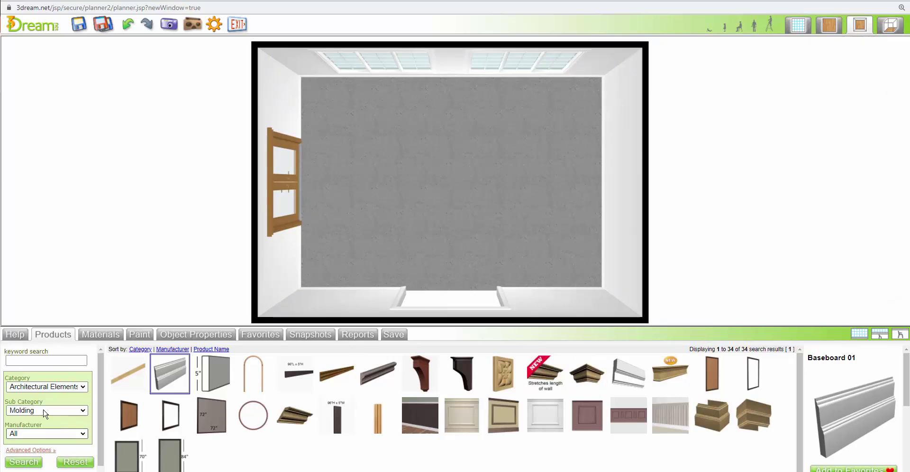
{"action": "left_click_drag", "start_coordinate": [556, 365], "coordinate": [485, 312]}
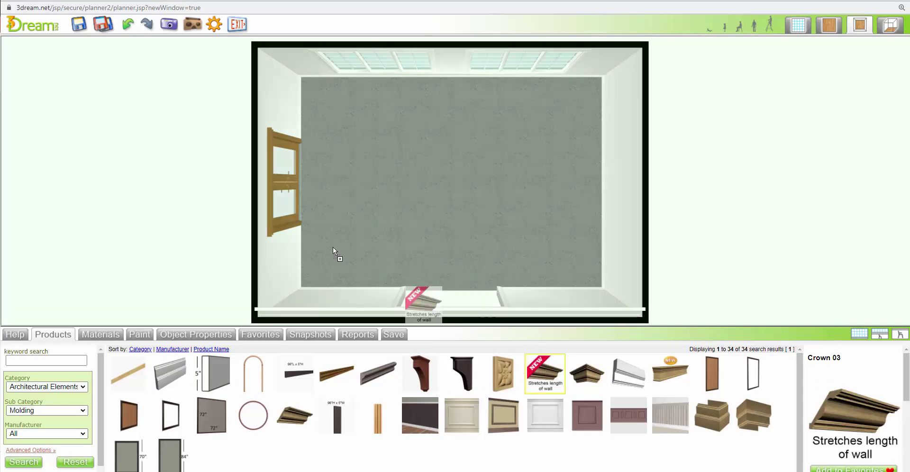
{"action": "left_click", "coordinate": [280, 192]}
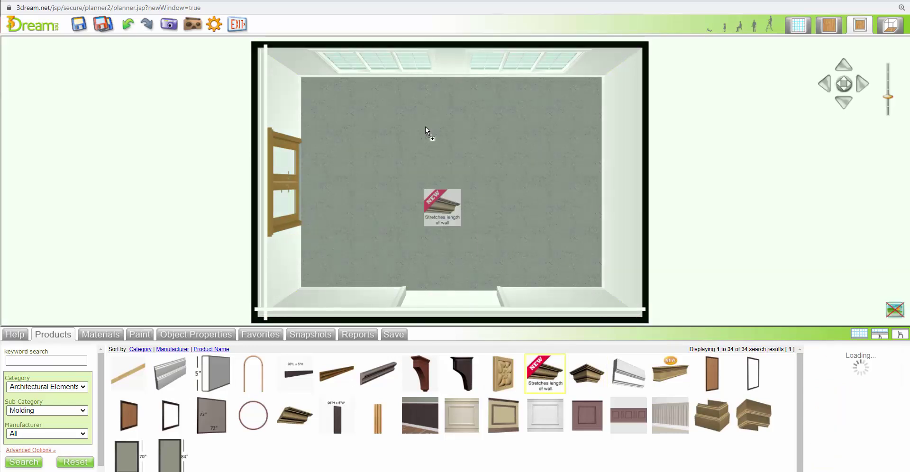
{"action": "left_click", "coordinate": [444, 72]}
{"action": "left_click_drag", "start_coordinate": [550, 376], "coordinate": [611, 190]}
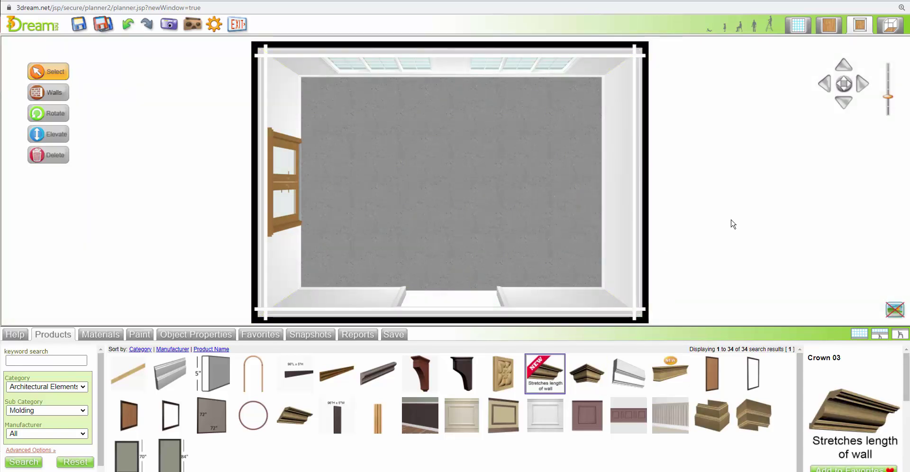
{"action": "left_click", "coordinate": [655, 221]}
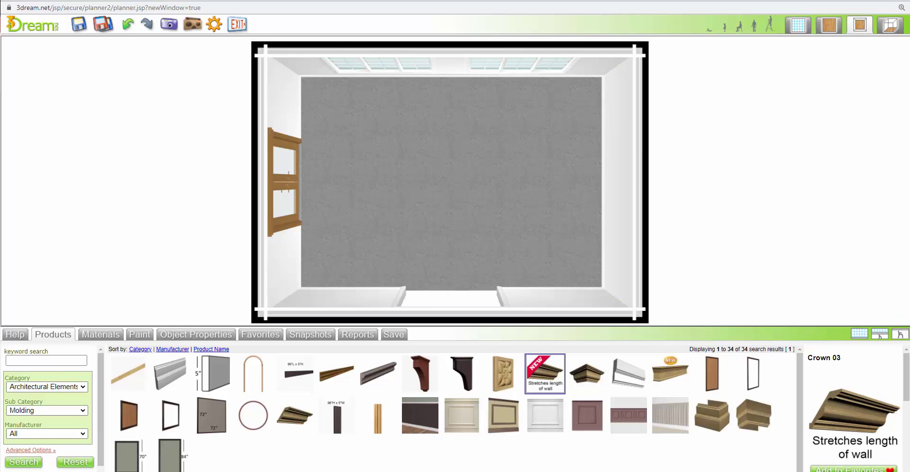
Step: Return to the 2D floor plan and delete Wall Cutout 04B from the wall opposite the windows
{"action": "left_click", "coordinate": [415, 297]}
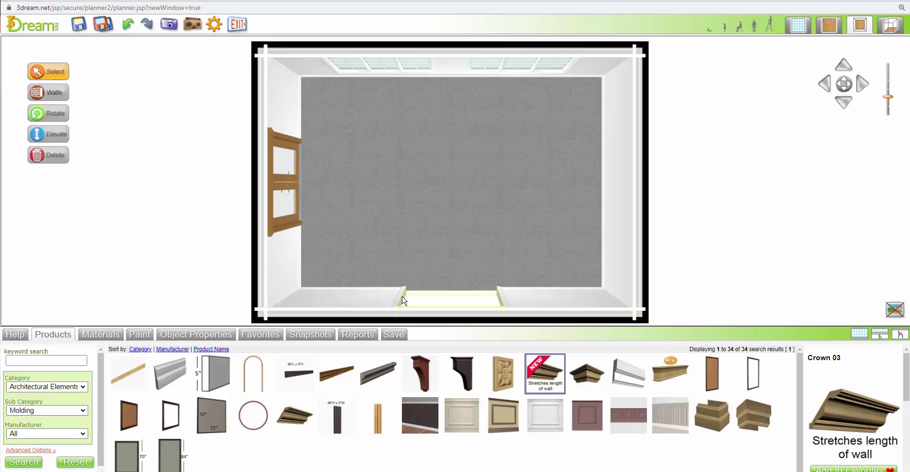
{"action": "double_click", "coordinate": [403, 296]}
{"action": "left_click", "coordinate": [414, 308]}
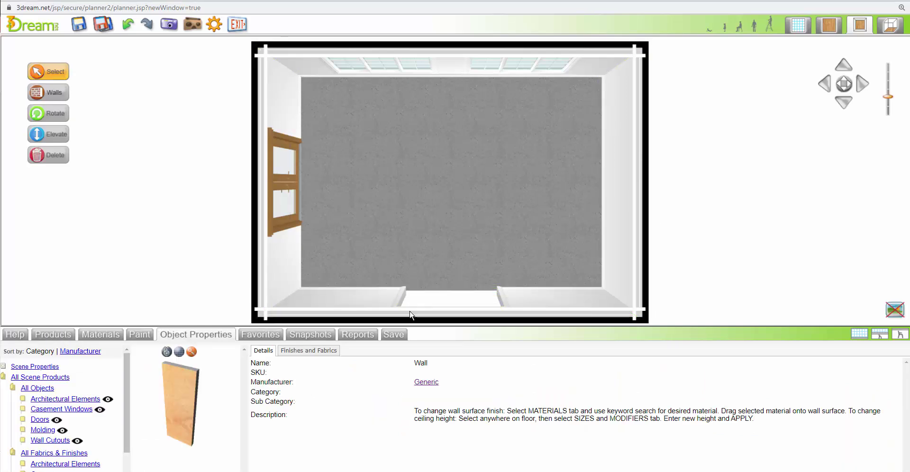
{"action": "left_click", "coordinate": [798, 25]}
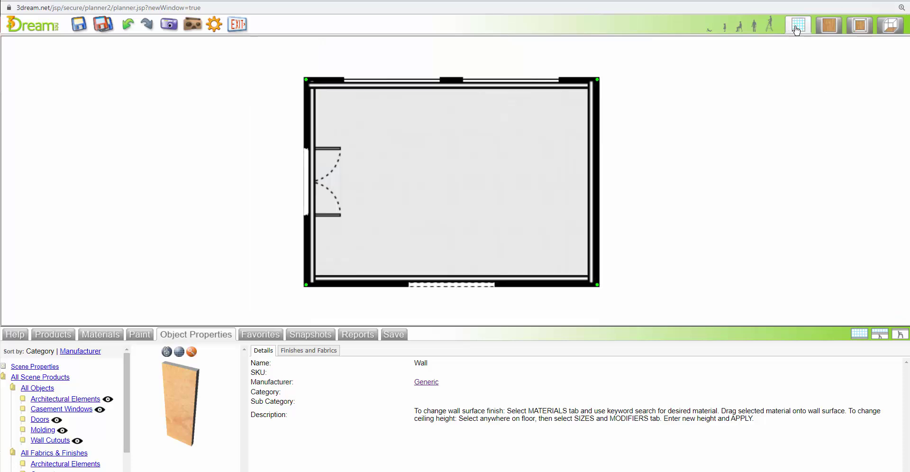
{"action": "left_click", "coordinate": [473, 286]}
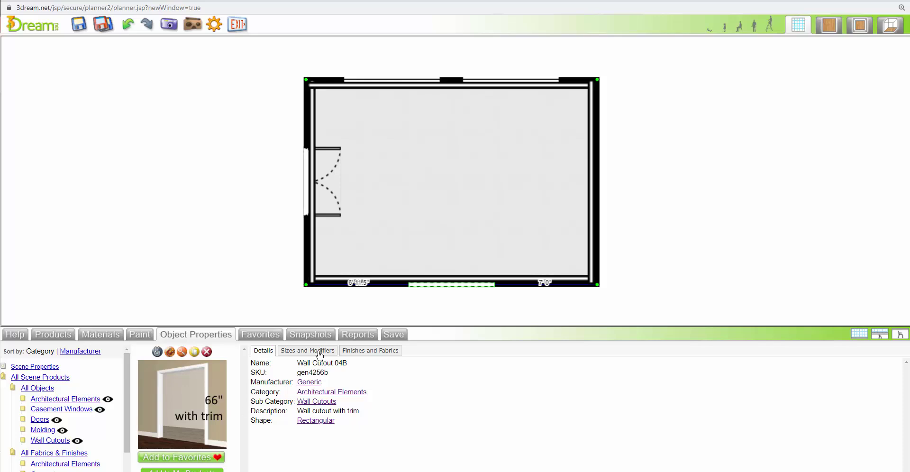
{"action": "left_click", "coordinate": [461, 271]}
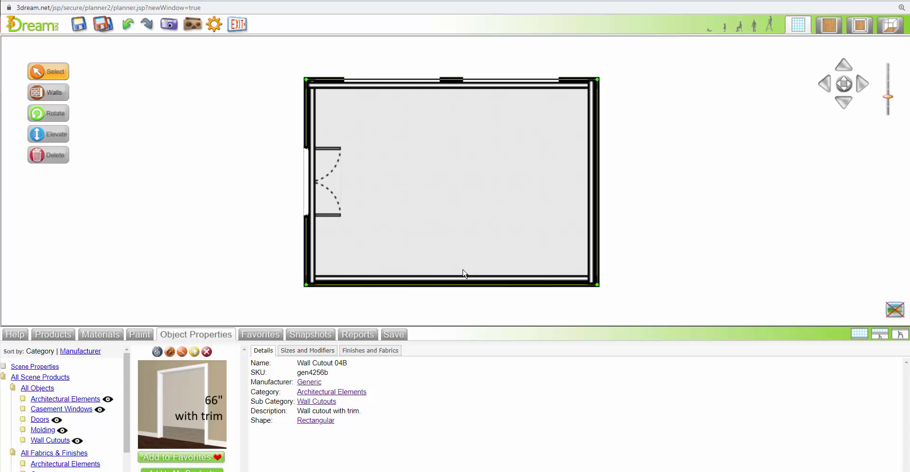
Step: Center the 48" Wall Cutout 04A from the Wall Cutouts products on the wall opposite the windows and set its height to 84 inches
{"action": "left_click", "coordinate": [310, 403]}
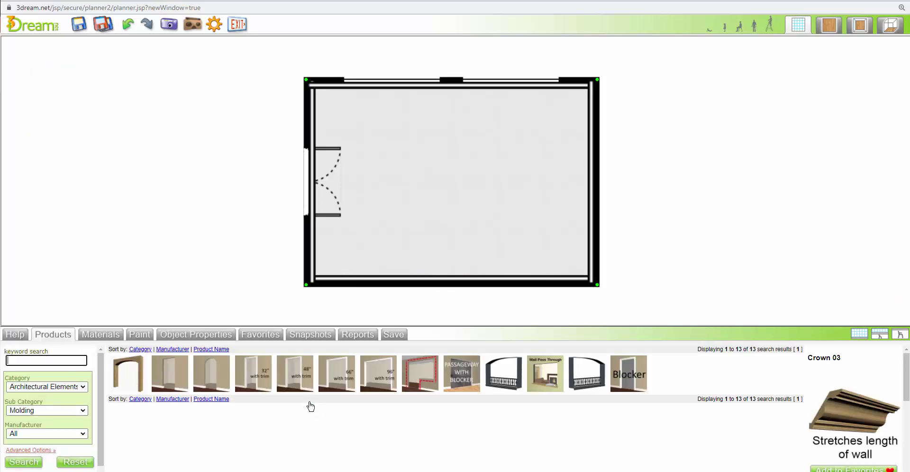
{"action": "left_click_drag", "start_coordinate": [295, 375], "coordinate": [451, 281]}
{"action": "left_click", "coordinate": [454, 286]}
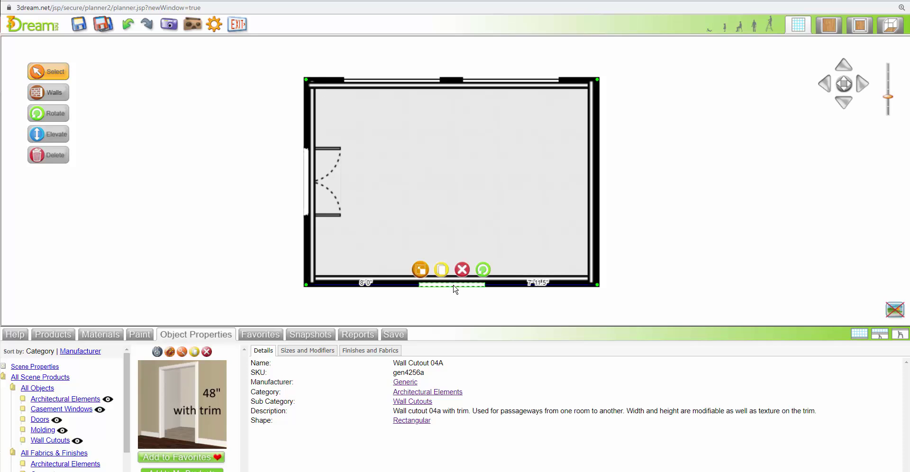
{"action": "left_click", "coordinate": [322, 351]}
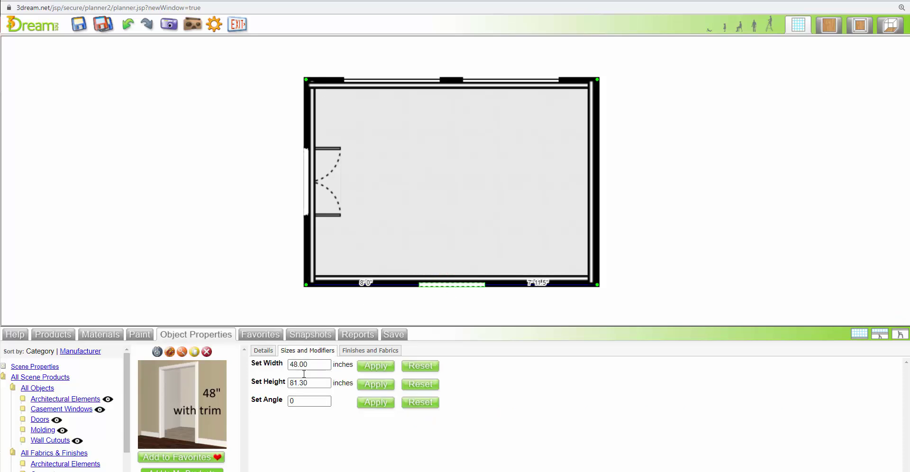
{"action": "left_click_drag", "start_coordinate": [313, 384], "coordinate": [255, 390]}
{"action": "type", "text": "84"}
{"action": "left_click", "coordinate": [376, 384]}
Step: Switch to the textured top view and search the material catalog for Flooring in the Hardwood subcategory
{"action": "left_click", "coordinate": [830, 25]}
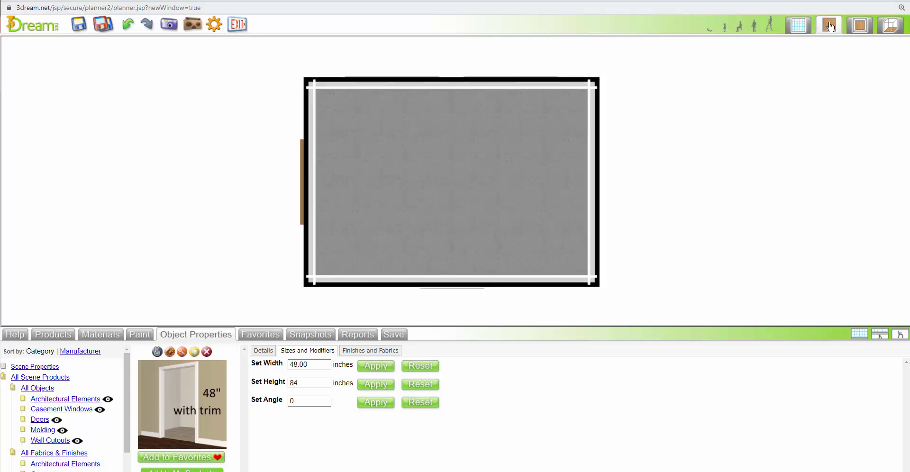
{"action": "left_click", "coordinate": [95, 334]}
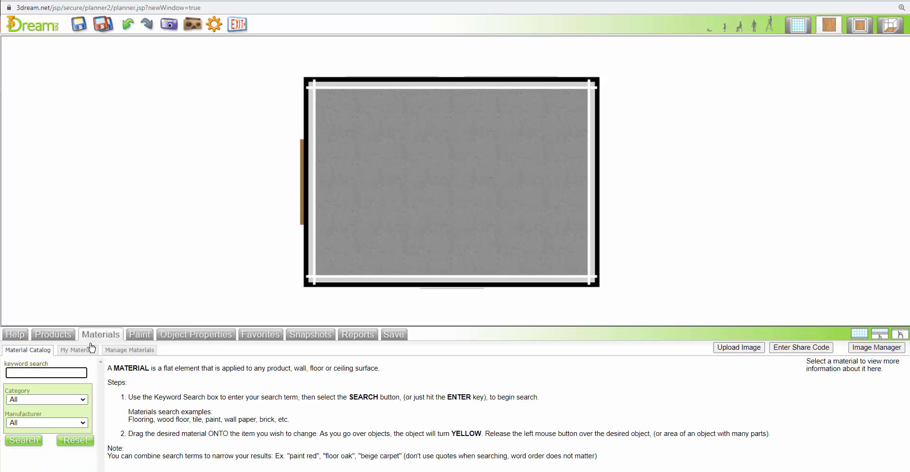
{"action": "left_click", "coordinate": [41, 401]}
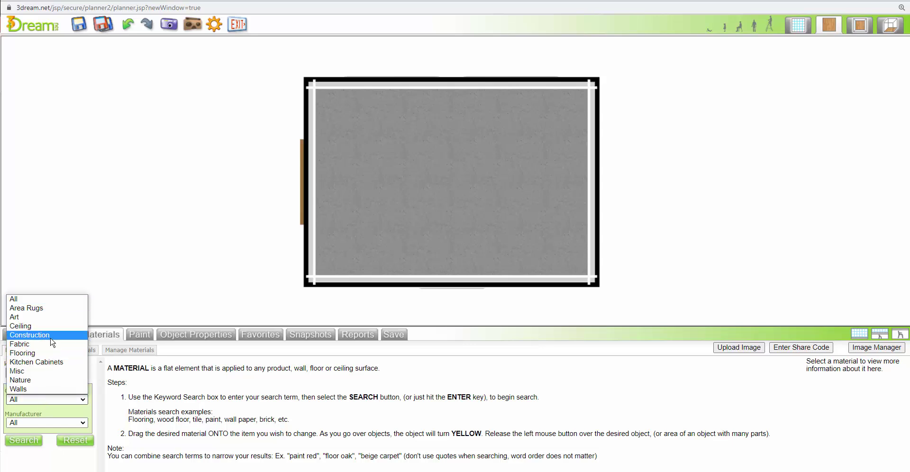
{"action": "left_click", "coordinate": [35, 353]}
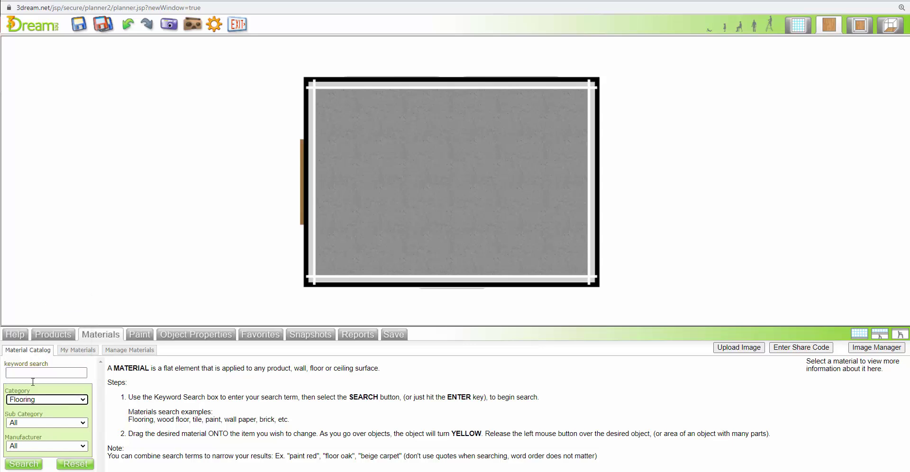
{"action": "left_click", "coordinate": [35, 423]}
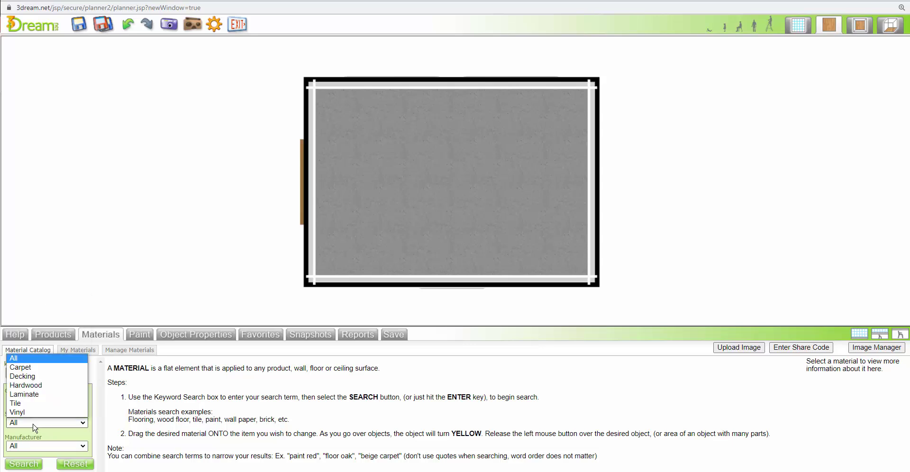
{"action": "left_click", "coordinate": [29, 385]}
{"action": "left_click", "coordinate": [31, 465]}
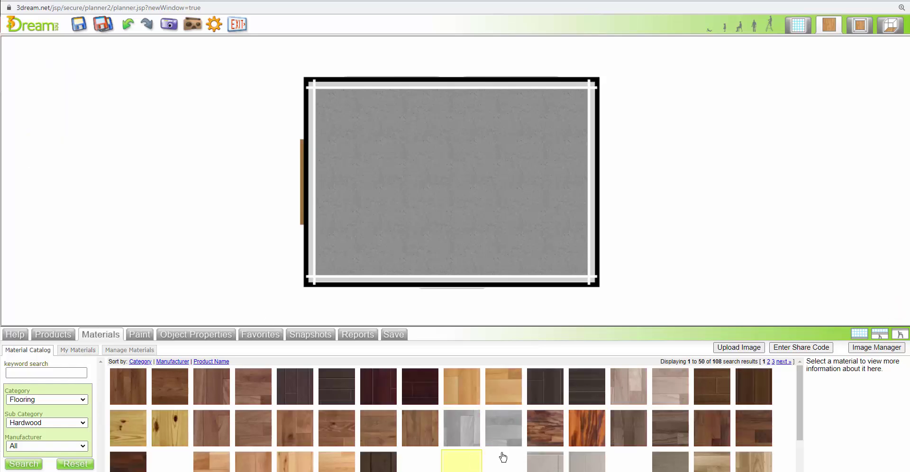
Step: Try the gray 1 Hardwood 17 material on the floor and replace it with 1 Hardwood 06
{"action": "left_click_drag", "start_coordinate": [506, 435], "coordinate": [503, 226]}
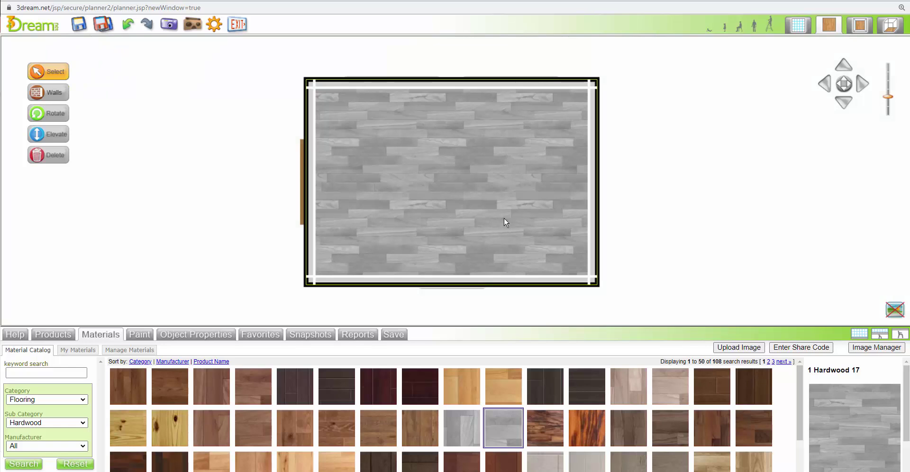
{"action": "scroll", "coordinate": [505, 224], "scroll_direction": "up", "scroll_amount": 2}
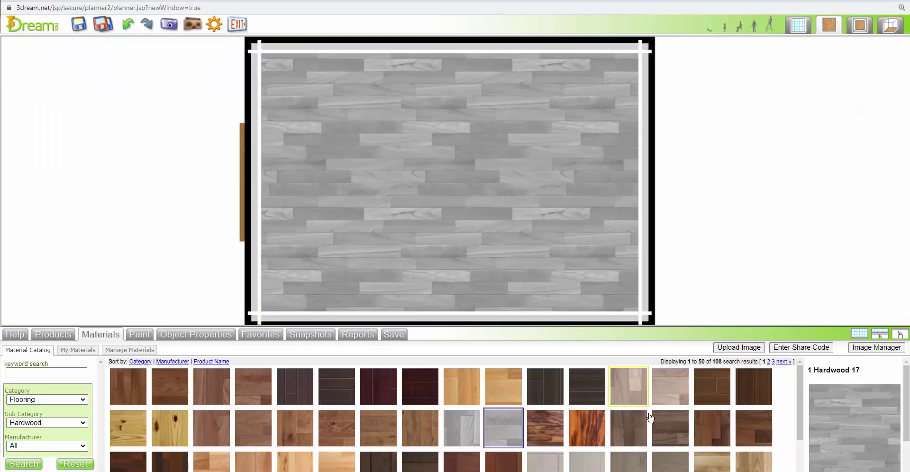
{"action": "left_click_drag", "start_coordinate": [671, 386], "coordinate": [521, 256]}
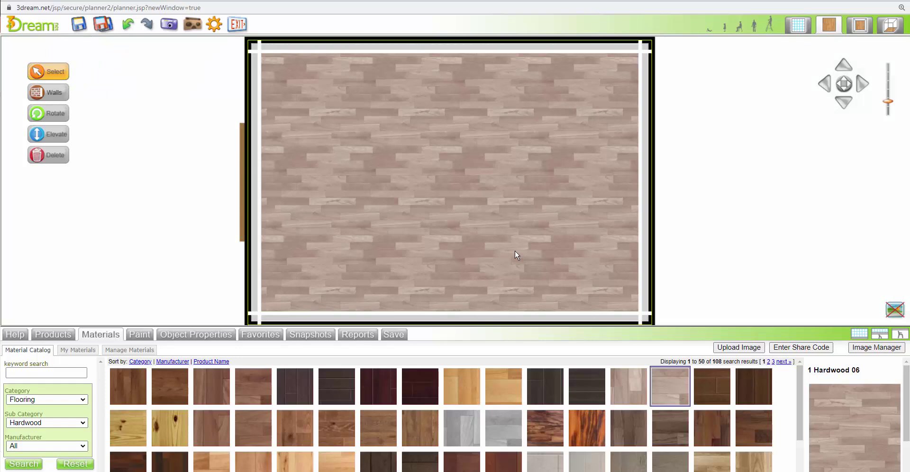
Step: Expand the work area, view the room from above with walls, and move inside it in 3D to face the French door
{"action": "left_click", "coordinate": [861, 334]}
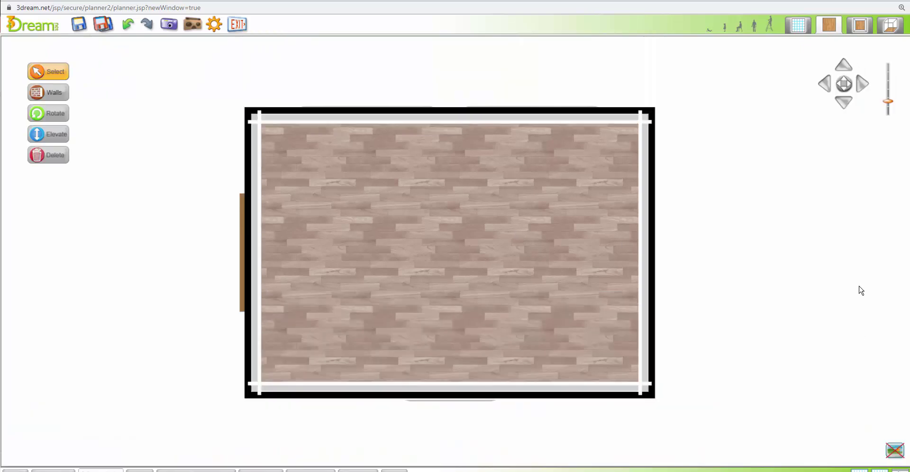
{"action": "left_click", "coordinate": [861, 25]}
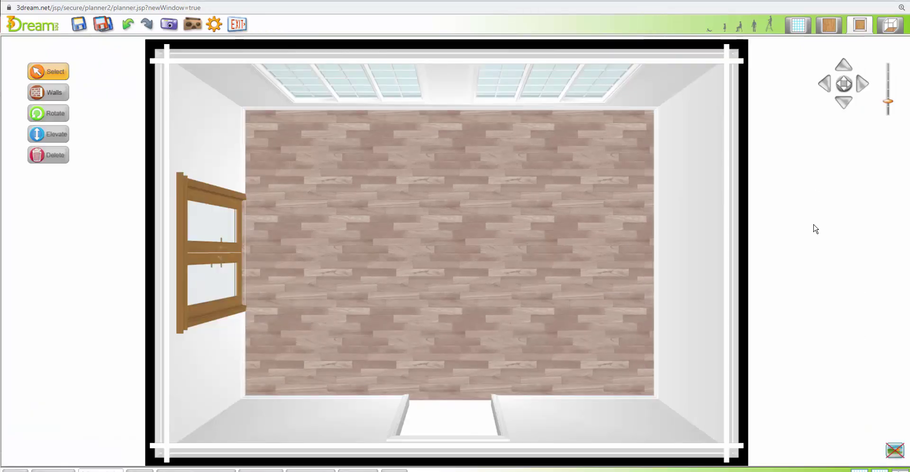
{"action": "left_click", "coordinate": [890, 26]}
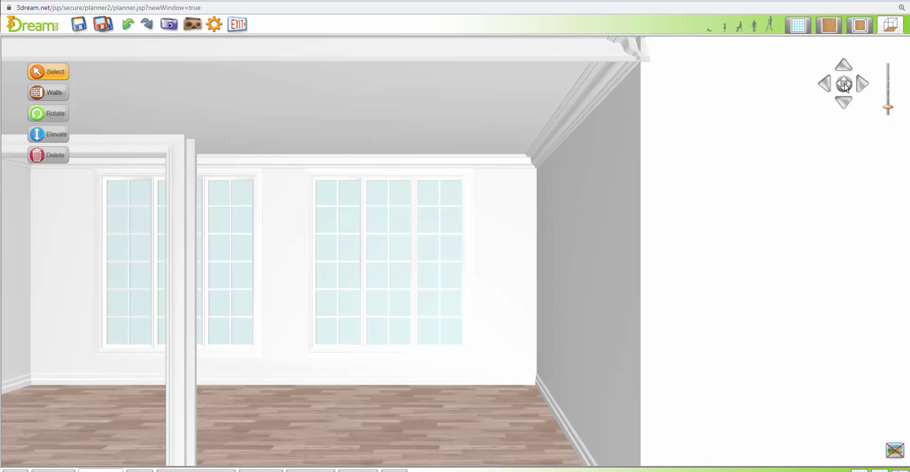
{"action": "mouse_move", "coordinate": [845, 87]}
{"action": "left_mouse_down"}
{"action": "mouse_move", "coordinate": [833, 81]}
{"action": "mouse_move", "coordinate": [848, 82]}
{"action": "left_mouse_up"}
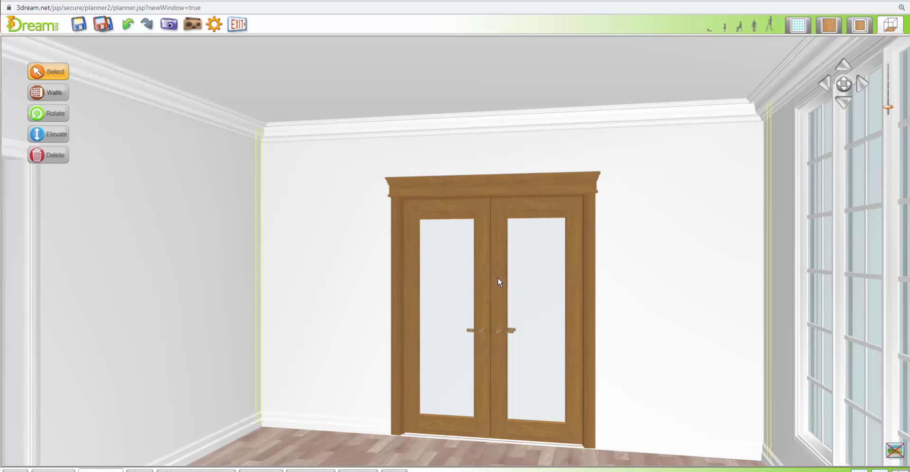
Step: Apply the baseboard's white finish to the French door's panels, side trim and header, and inspect the door in the expanded 3D view
{"action": "left_click", "coordinate": [353, 427]}
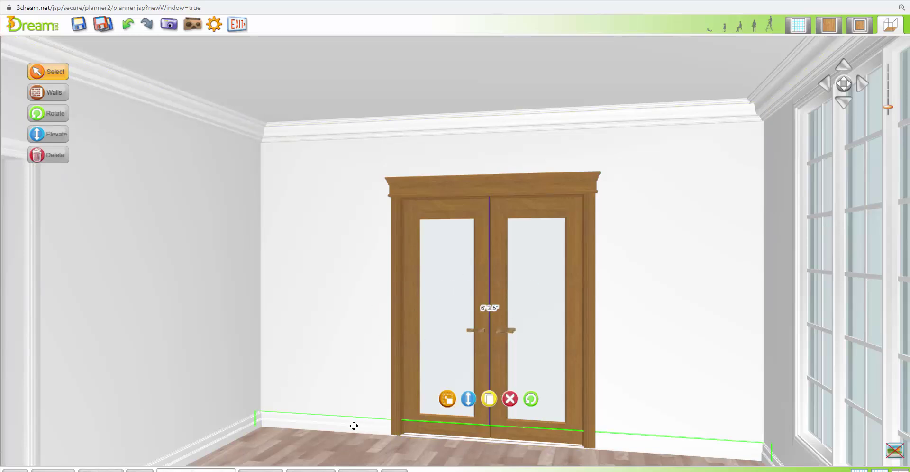
{"action": "left_click", "coordinate": [207, 470]}
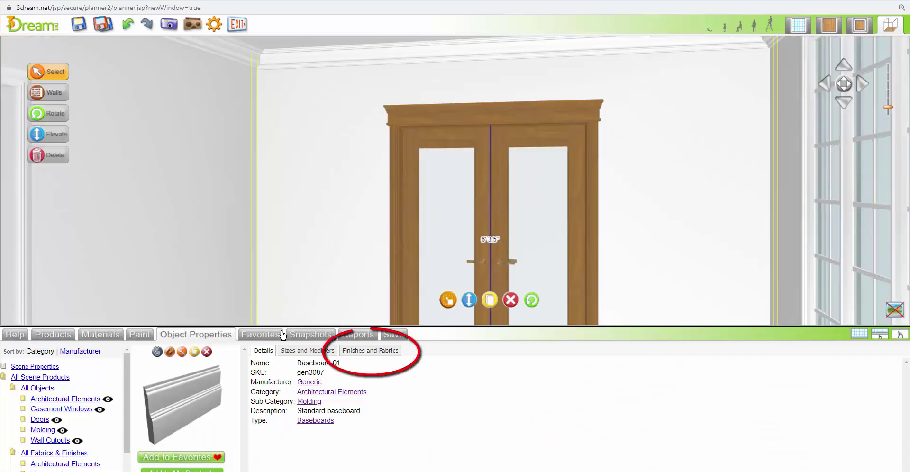
{"action": "left_click", "coordinate": [374, 354]}
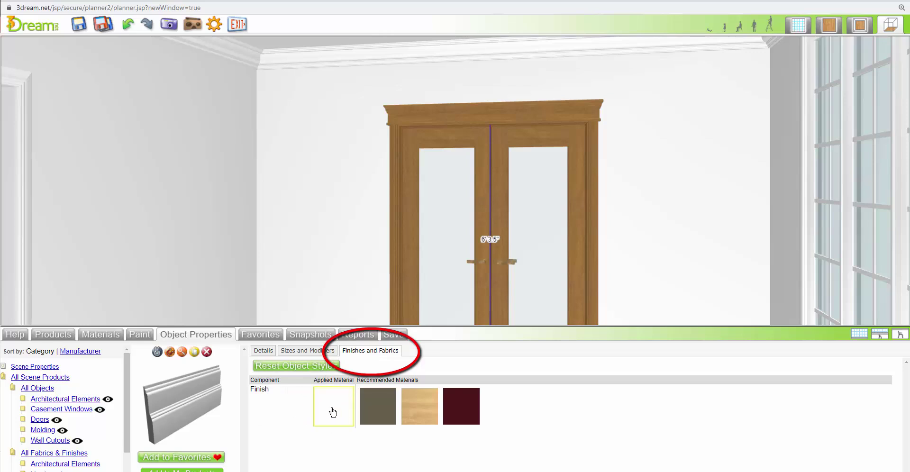
{"action": "left_click_drag", "start_coordinate": [334, 412], "coordinate": [409, 318]}
{"action": "left_click_drag", "start_coordinate": [342, 408], "coordinate": [397, 311]}
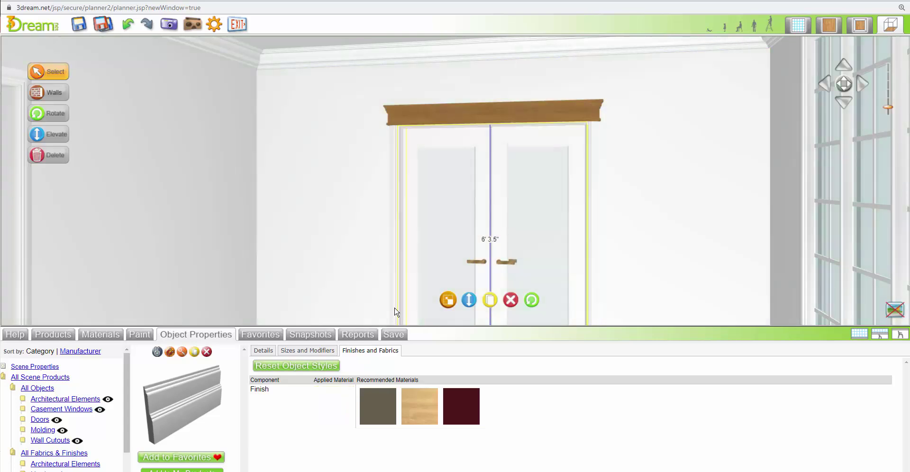
{"action": "left_click_drag", "start_coordinate": [337, 409], "coordinate": [485, 116]}
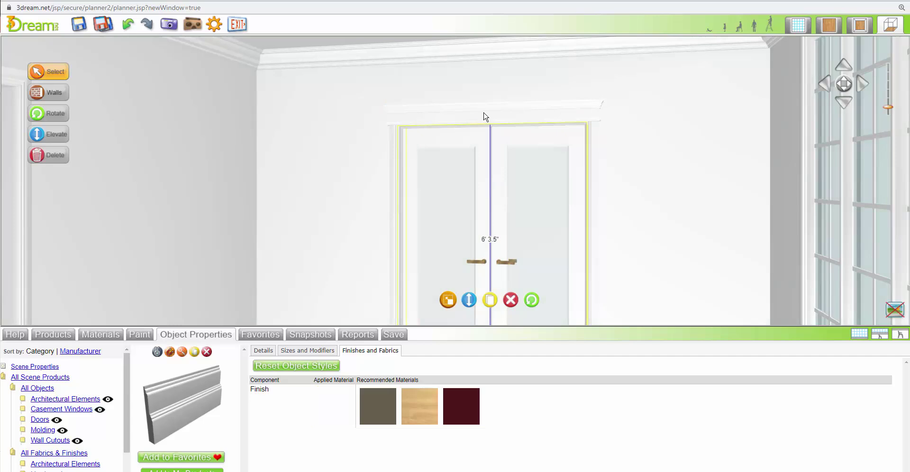
{"action": "left_click", "coordinate": [860, 334]}
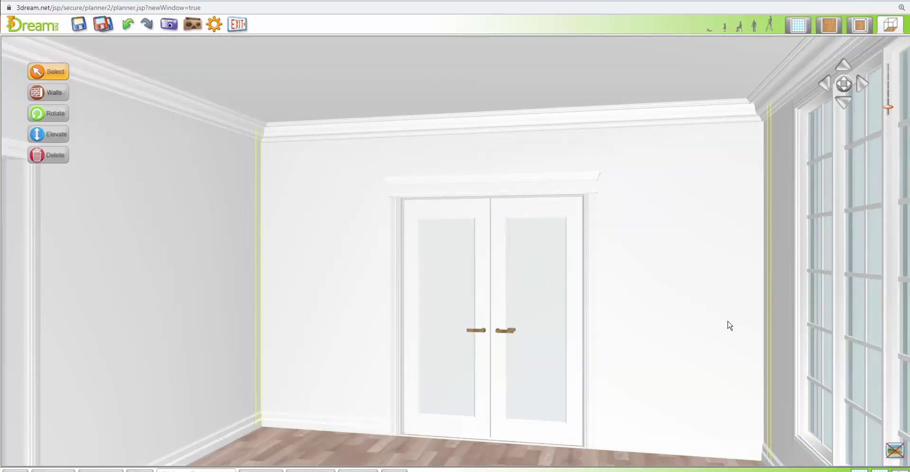
{"action": "scroll", "coordinate": [729, 325], "scroll_direction": "down", "scroll_amount": 2}
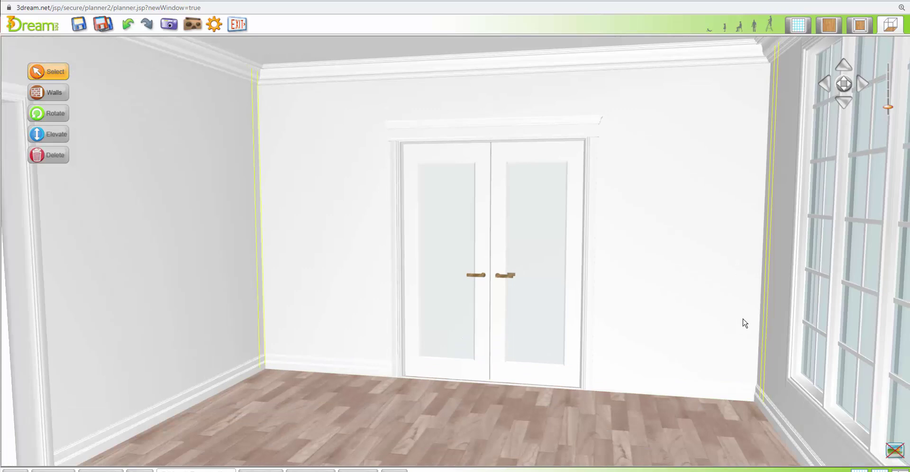
Step: Swing the French door's two panels open and close them again to check how they operate
{"action": "left_click", "coordinate": [502, 275]}
{"action": "left_click", "coordinate": [502, 275]}
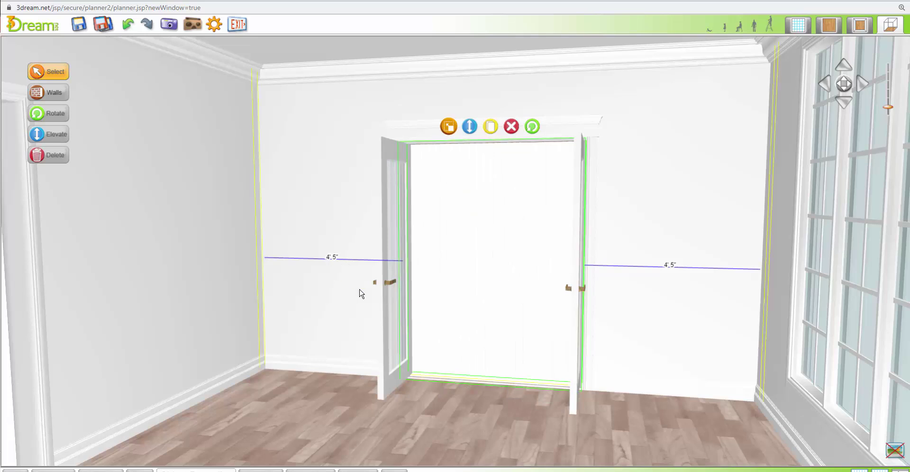
{"action": "left_click", "coordinate": [390, 285]}
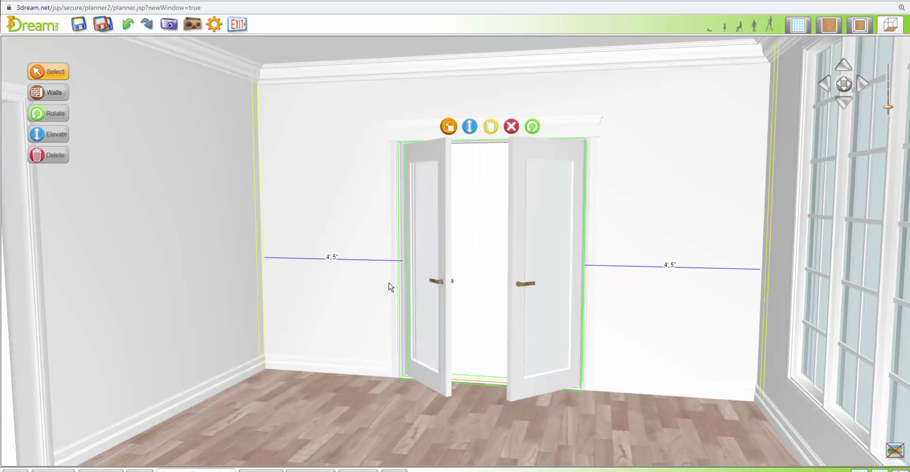
Step: Review the French door's width, height and angle settings and the materials applied to its components, down to the inset
{"action": "left_click", "coordinate": [375, 354]}
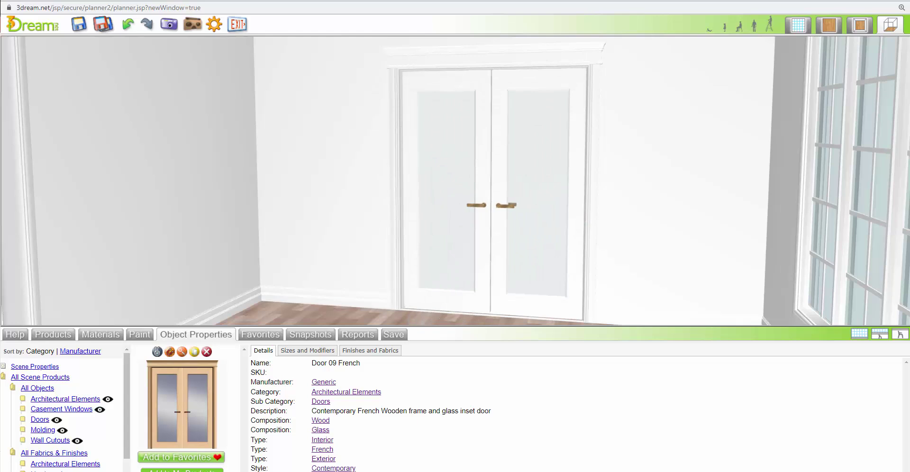
{"action": "left_click", "coordinate": [322, 353]}
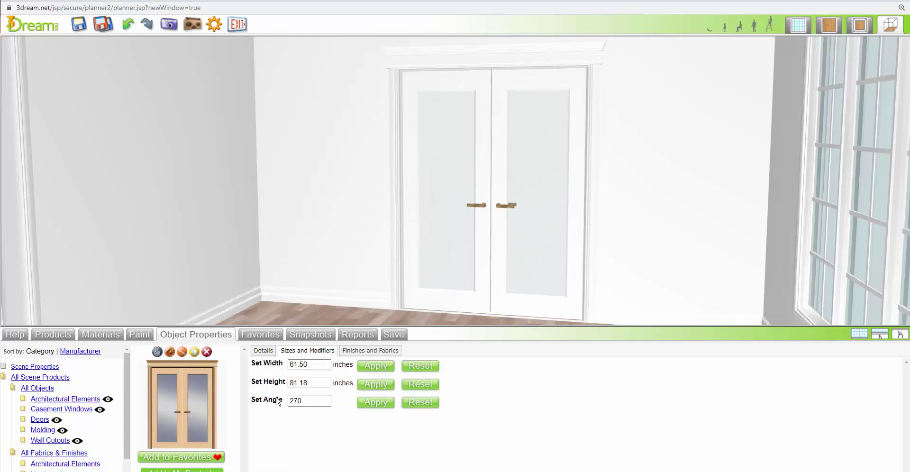
{"action": "left_click", "coordinate": [314, 383]}
{"action": "left_click", "coordinate": [370, 352]}
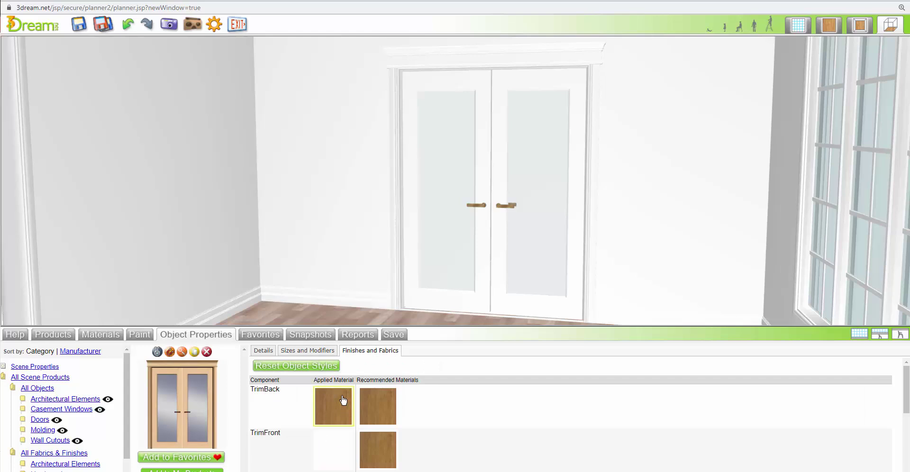
{"action": "scroll", "coordinate": [357, 437], "scroll_direction": "down", "scroll_amount": 3}
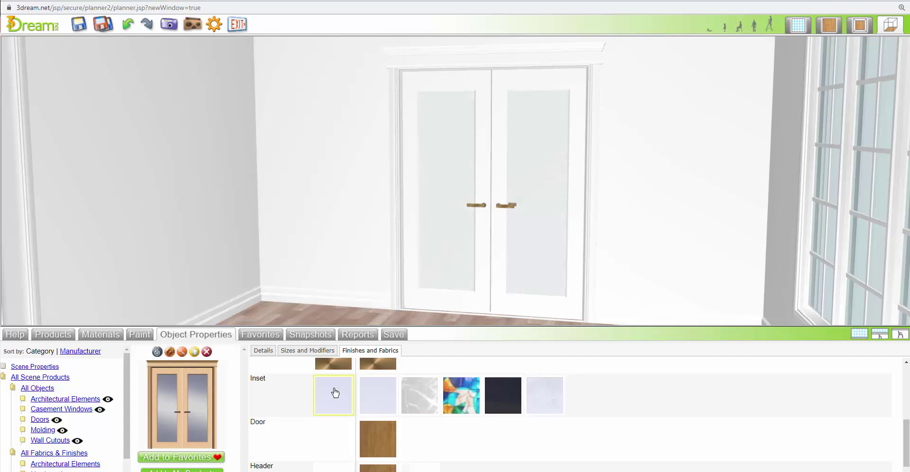
Step: Apply the front trim's white finish to the French door's glass insets, view it in the expanded 3D view, and undo it
{"action": "left_click", "coordinate": [396, 303]}
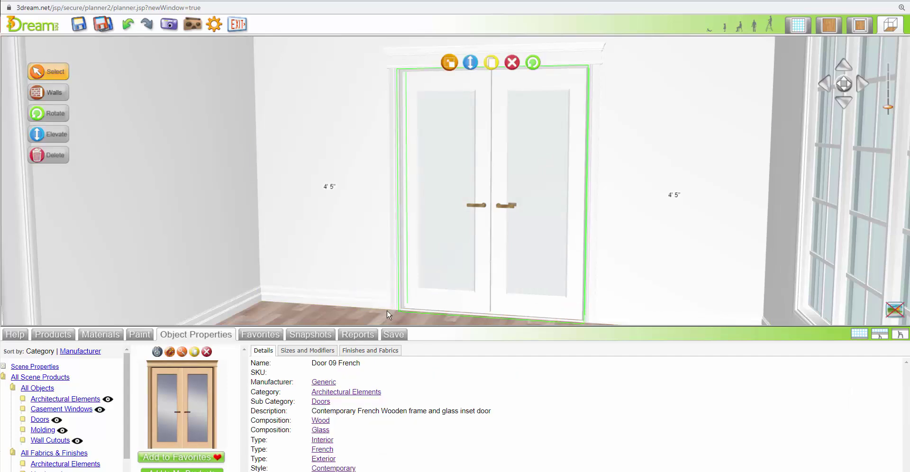
{"action": "left_click", "coordinate": [370, 351]}
{"action": "left_click_drag", "start_coordinate": [335, 443], "coordinate": [435, 275]}
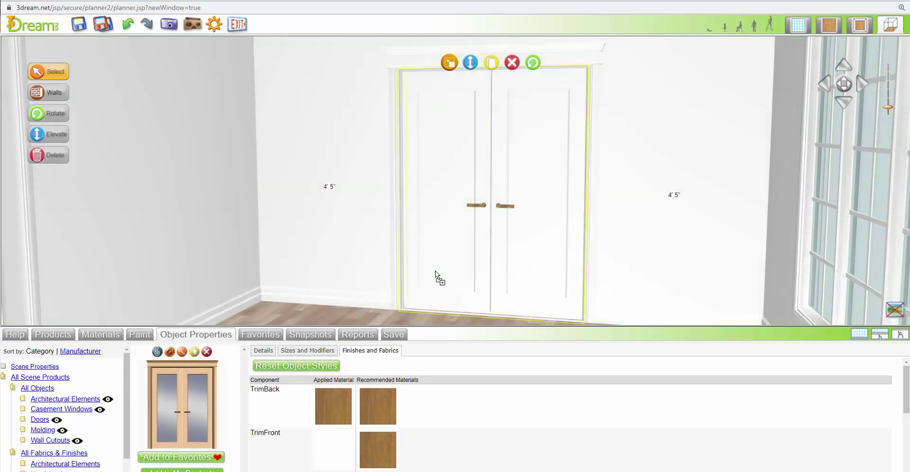
{"action": "left_click", "coordinate": [858, 335]}
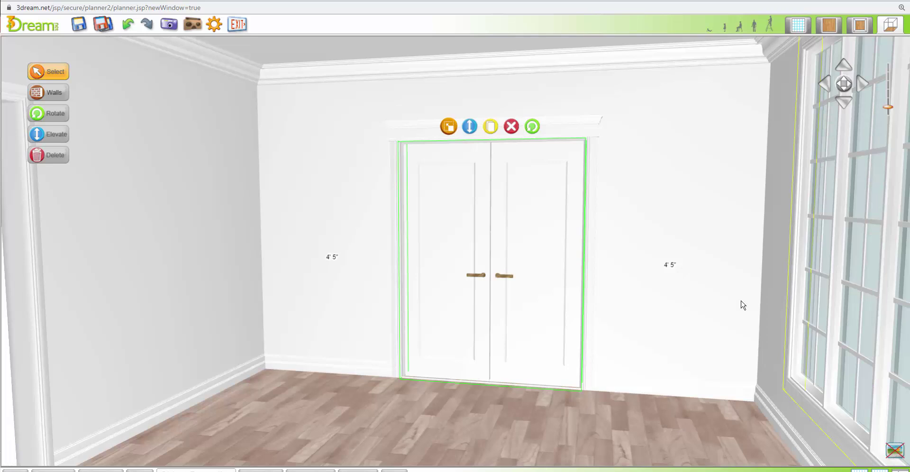
{"action": "left_click", "coordinate": [831, 396]}
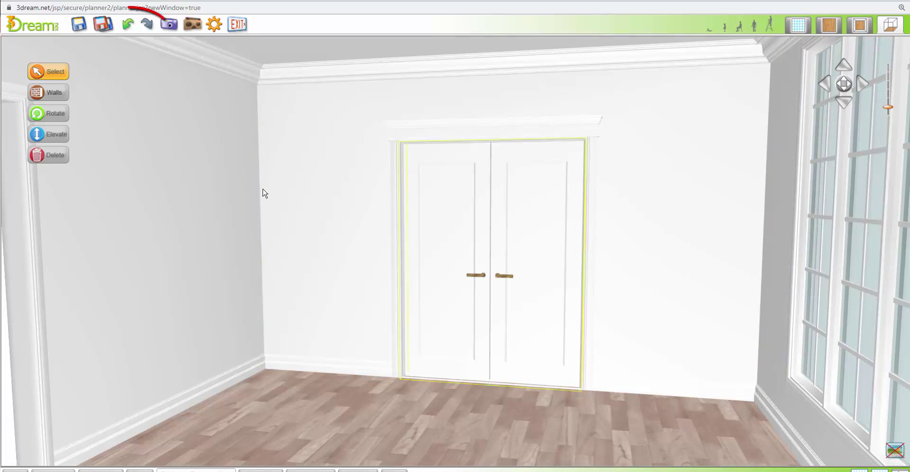
{"action": "left_click", "coordinate": [127, 27]}
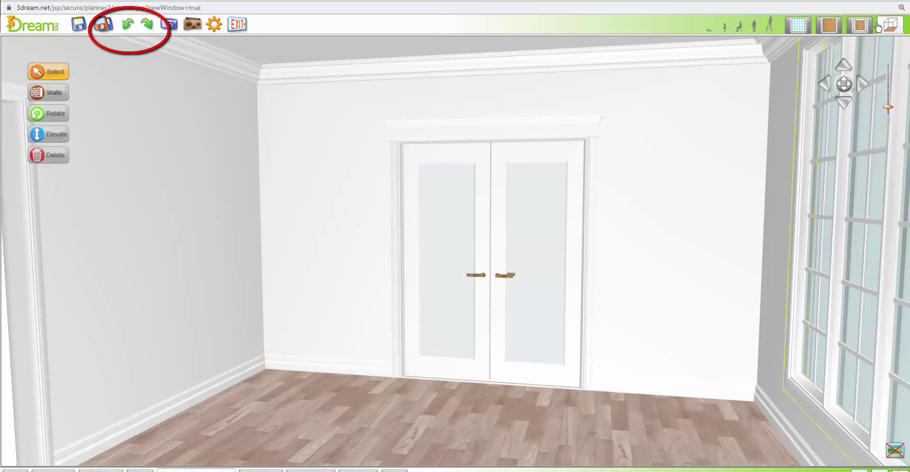
Step: Switch to the textured top view and reset the product catalog's search filters
{"action": "left_click", "coordinate": [829, 27]}
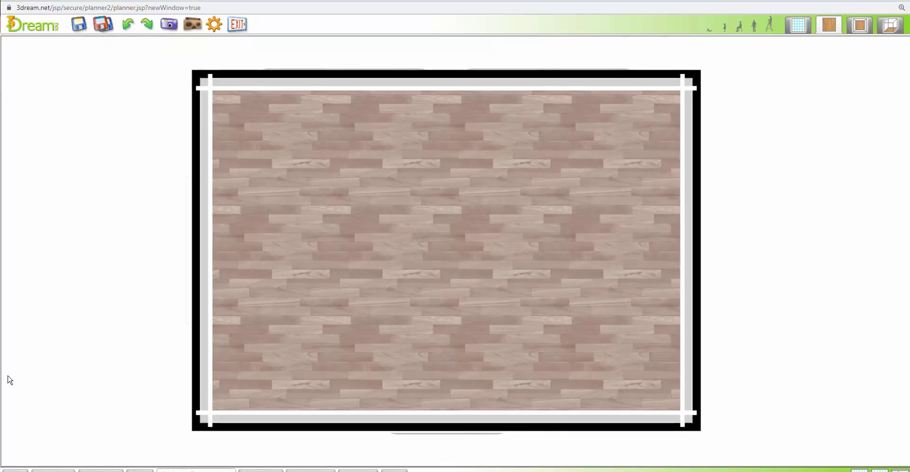
{"action": "left_click", "coordinate": [54, 470]}
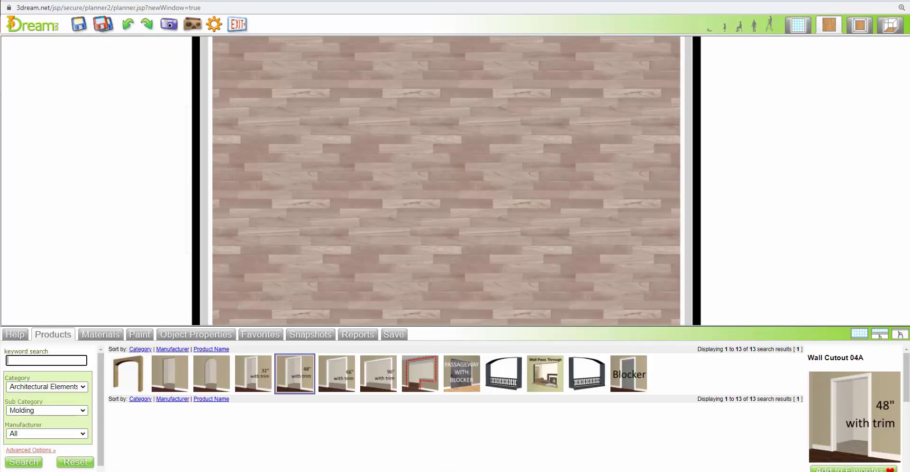
{"action": "left_click", "coordinate": [61, 412]}
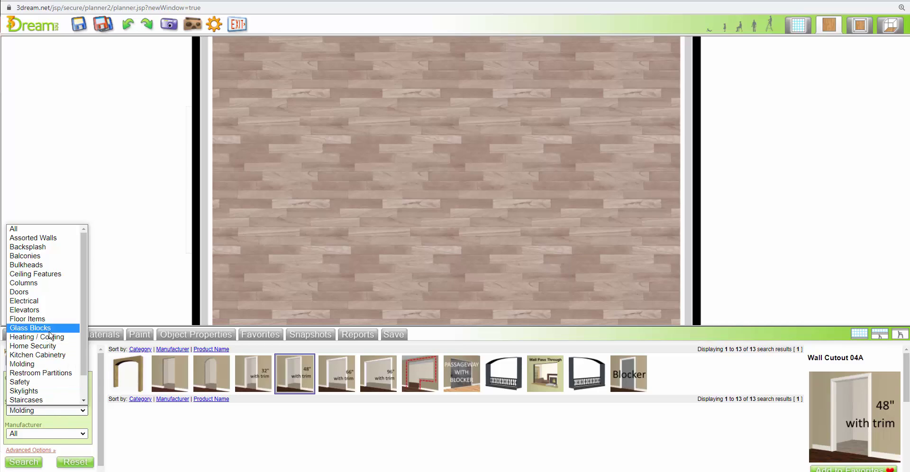
{"action": "left_click", "coordinate": [79, 462]}
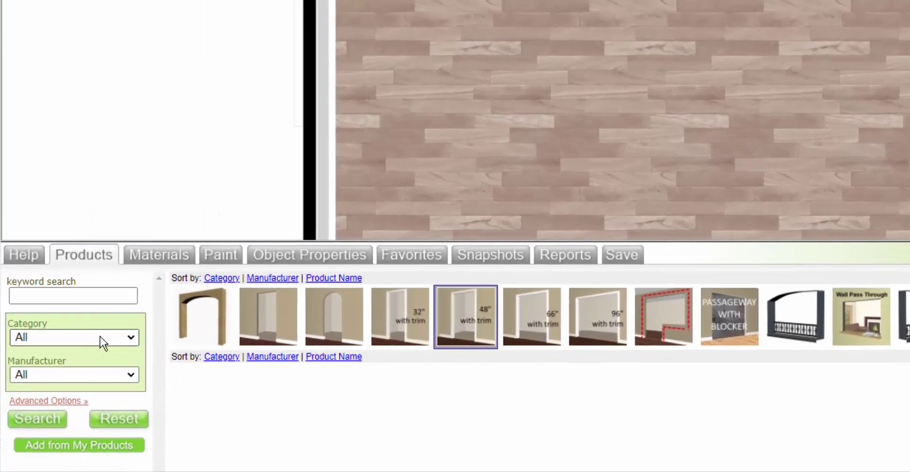
Step: Search the product catalog for the Fireplaces / Wood Stoves category, Fireplaces subcategory
{"action": "left_click", "coordinate": [79, 371]}
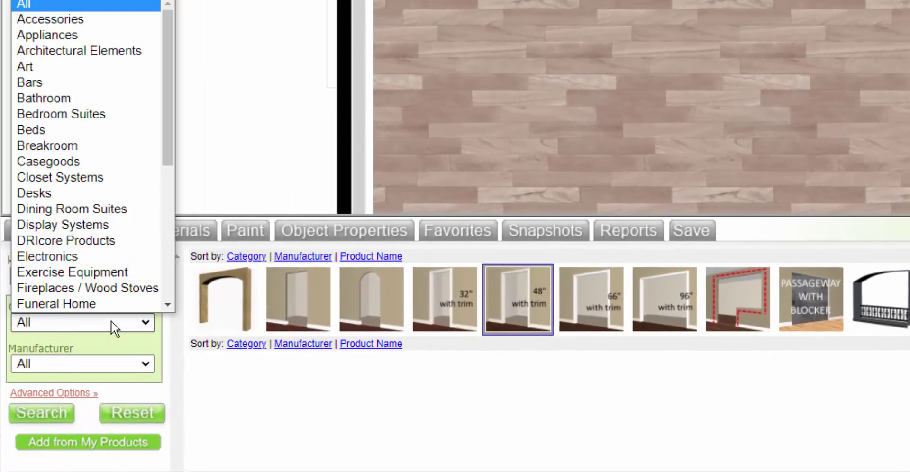
{"action": "scroll", "coordinate": [80, 347], "scroll_direction": "down", "scroll_amount": 1}
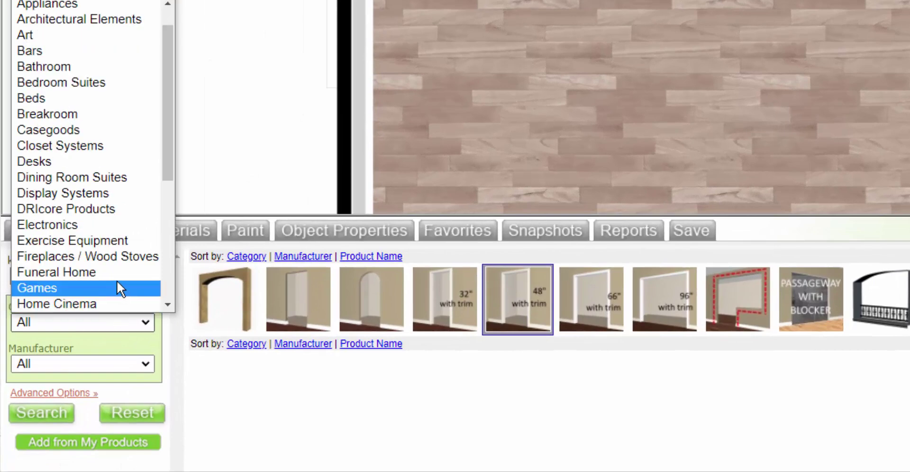
{"action": "left_click", "coordinate": [92, 256]}
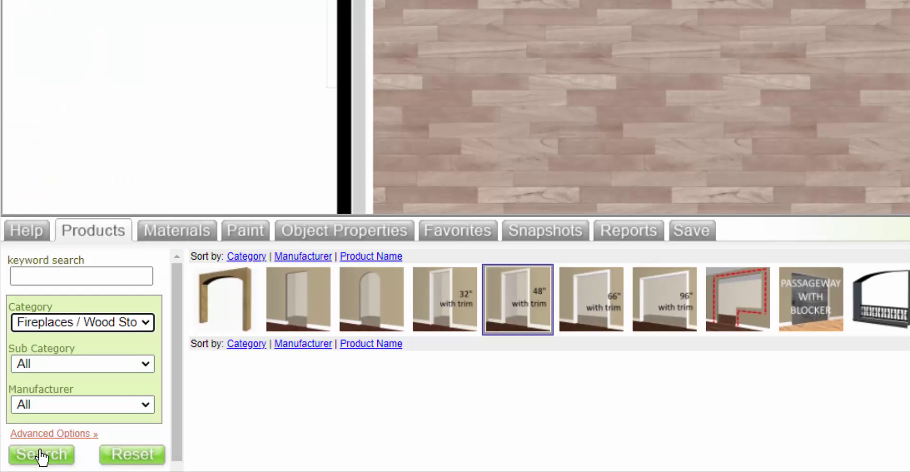
{"action": "left_click", "coordinate": [105, 365]}
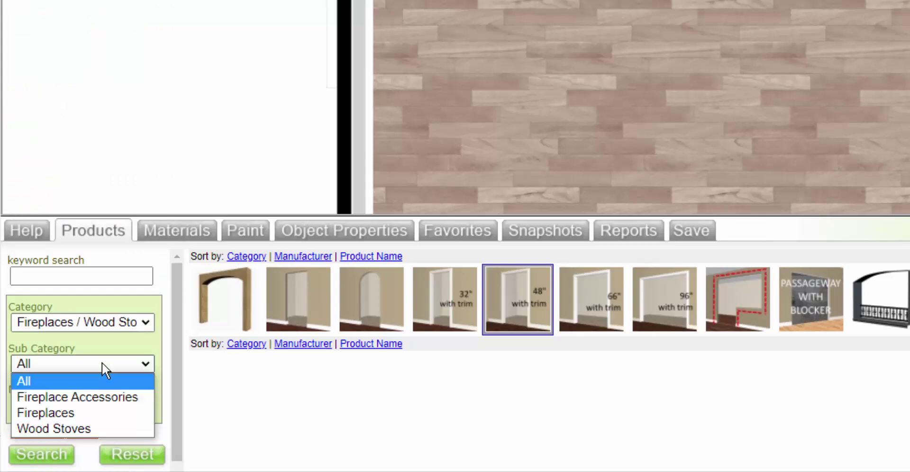
{"action": "left_click", "coordinate": [61, 415]}
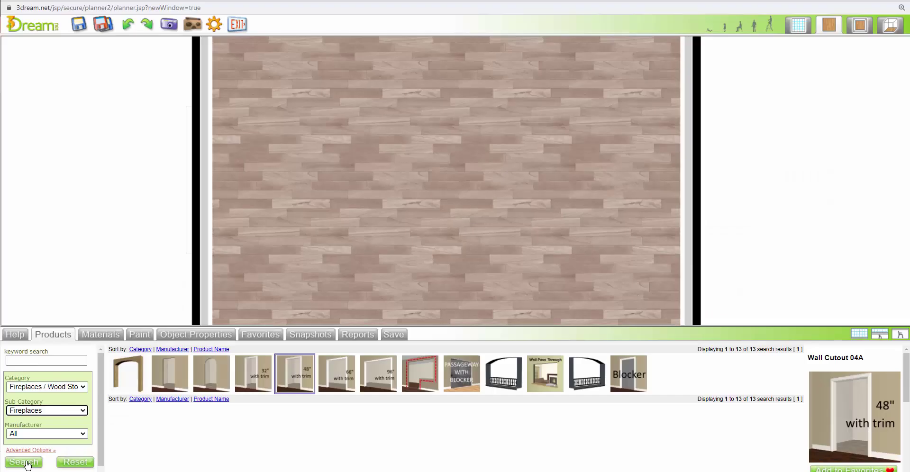
{"action": "left_click", "coordinate": [25, 462]}
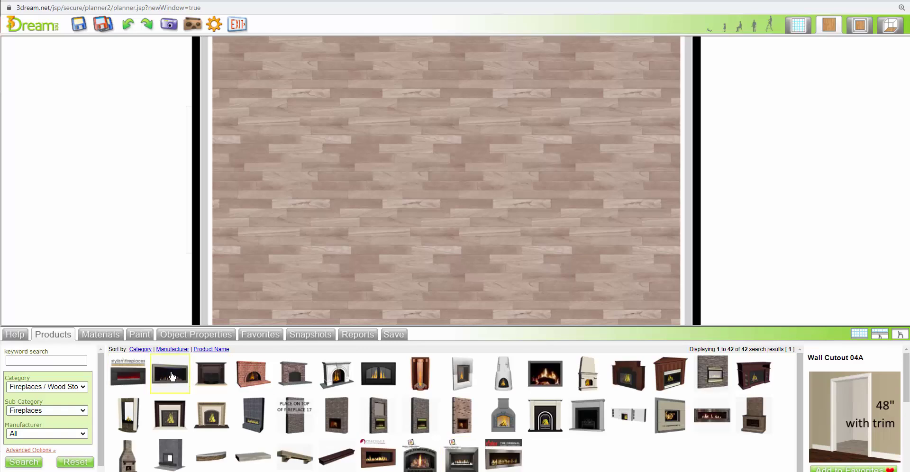
Step: Place the Cosmo 42 fireplace on the wall opposite the French door and view the room from above with walls
{"action": "left_click_drag", "start_coordinate": [172, 377], "coordinate": [683, 180]}
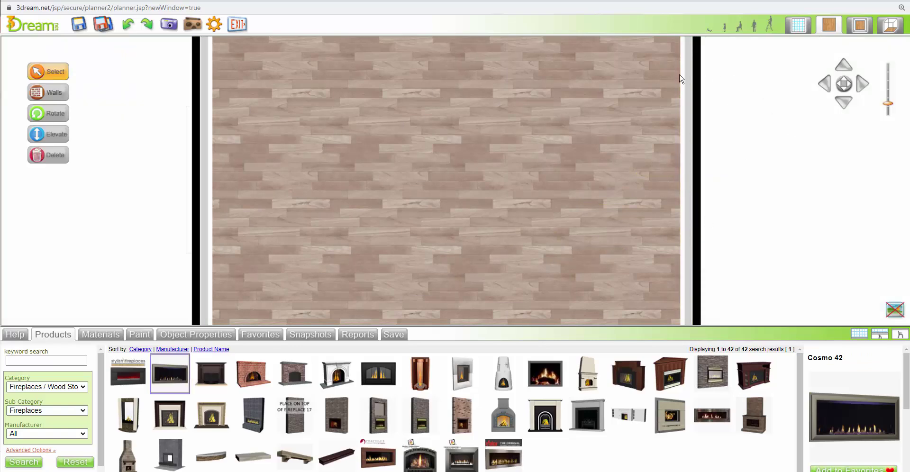
{"action": "left_click", "coordinate": [862, 25]}
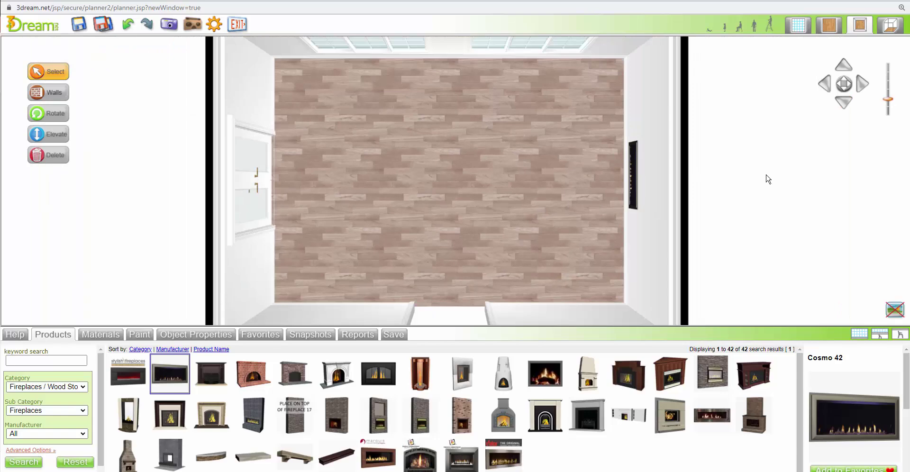
Step: In the 2D plan, move the Crown 03 molding off the fireplace wall, select the fireplace beneath it, and return the molding to the wall
{"action": "left_click", "coordinate": [798, 27]}
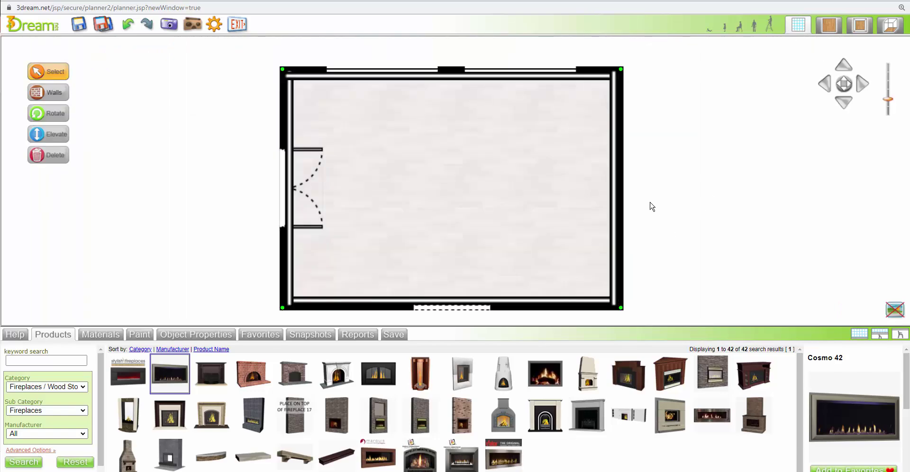
{"action": "left_click_drag", "start_coordinate": [616, 198], "coordinate": [518, 193]}
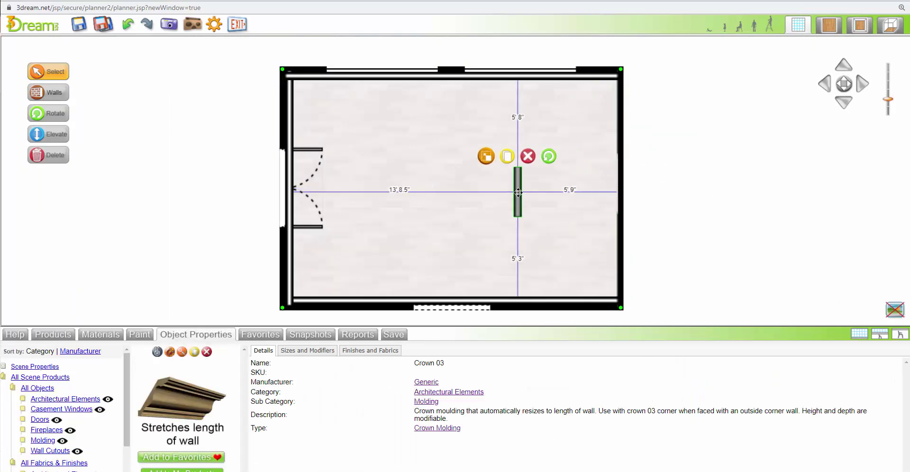
{"action": "left_click", "coordinate": [619, 173]}
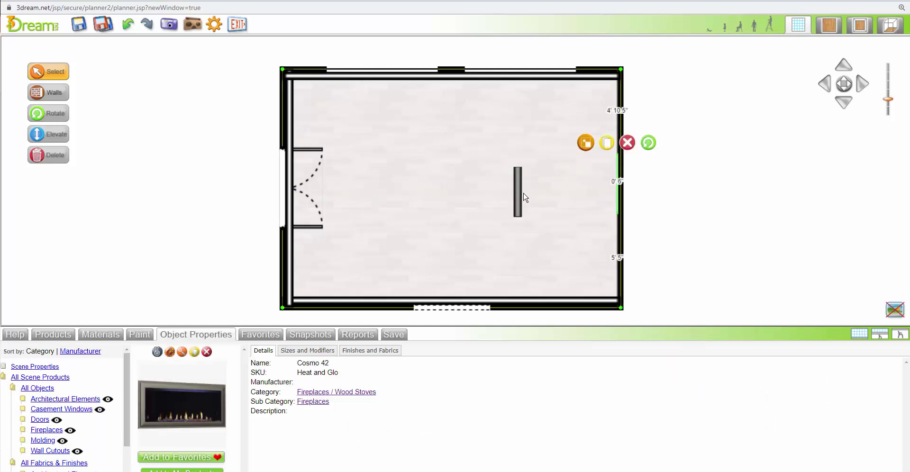
{"action": "left_click_drag", "start_coordinate": [521, 195], "coordinate": [610, 179]}
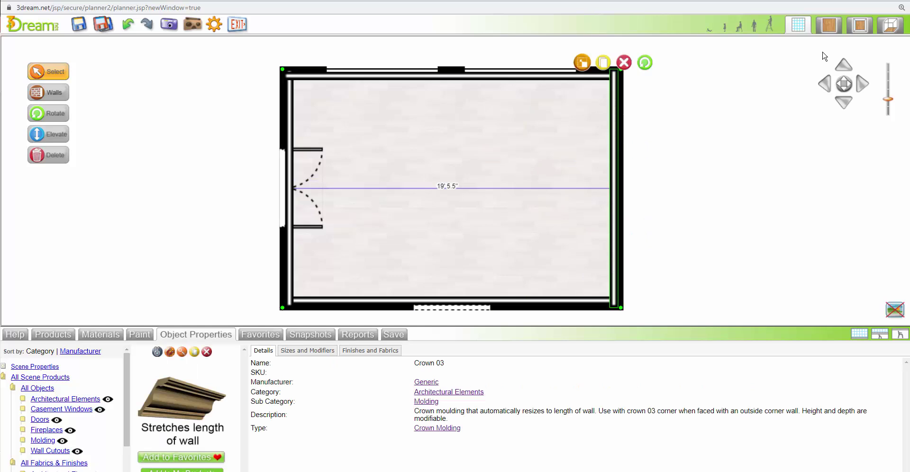
Step: Select the Cosmo 42 fireplace from above with walls shown, and inspect it head-on in the expanded 3D view
{"action": "left_click", "coordinate": [865, 34]}
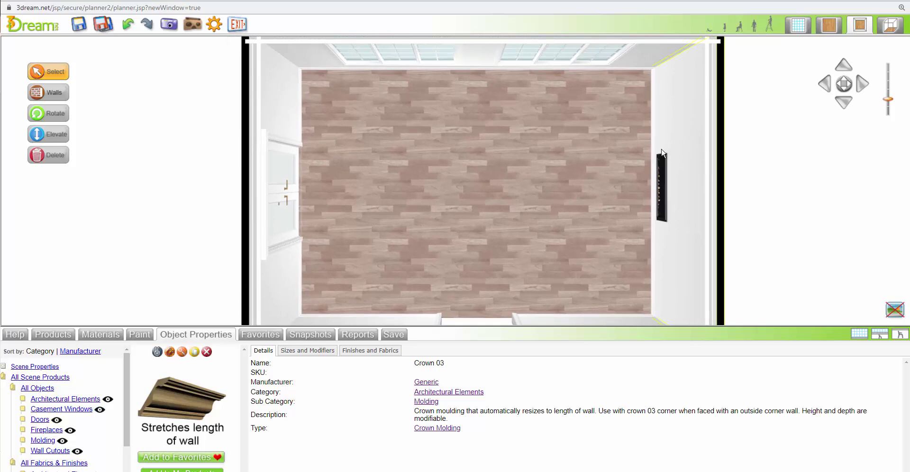
{"action": "left_click", "coordinate": [662, 193]}
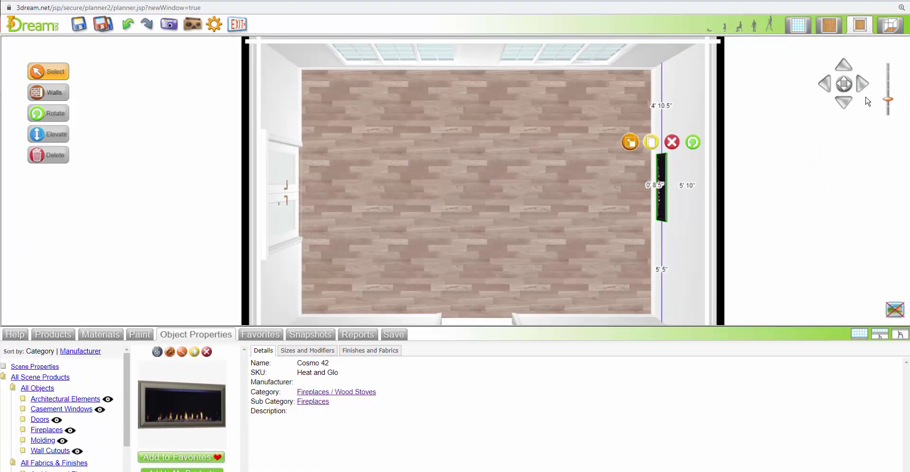
{"action": "left_click", "coordinate": [891, 28]}
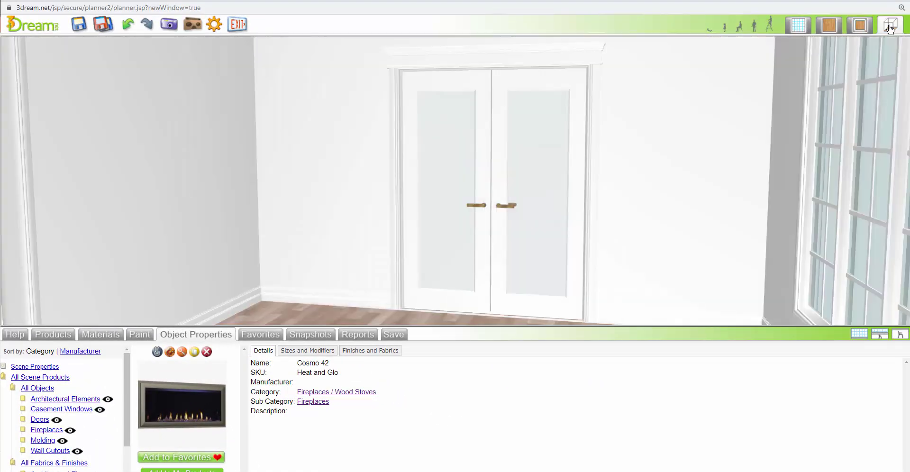
{"action": "left_click", "coordinate": [182, 353]}
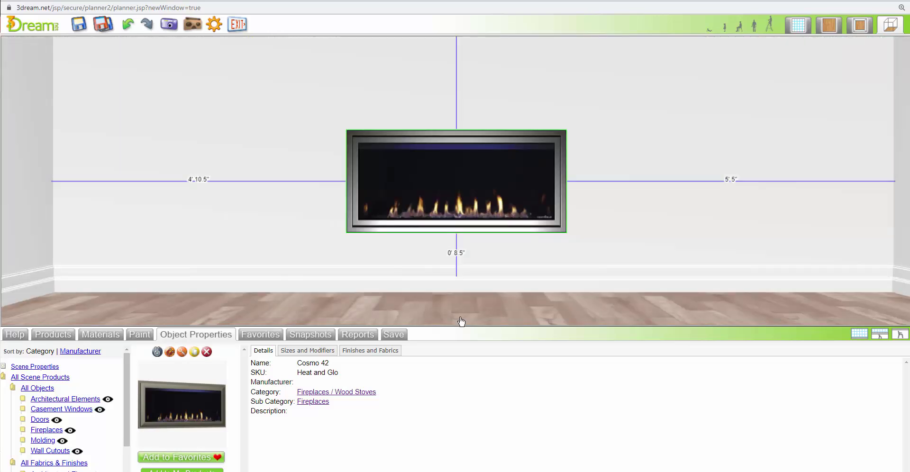
{"action": "left_click", "coordinate": [859, 335]}
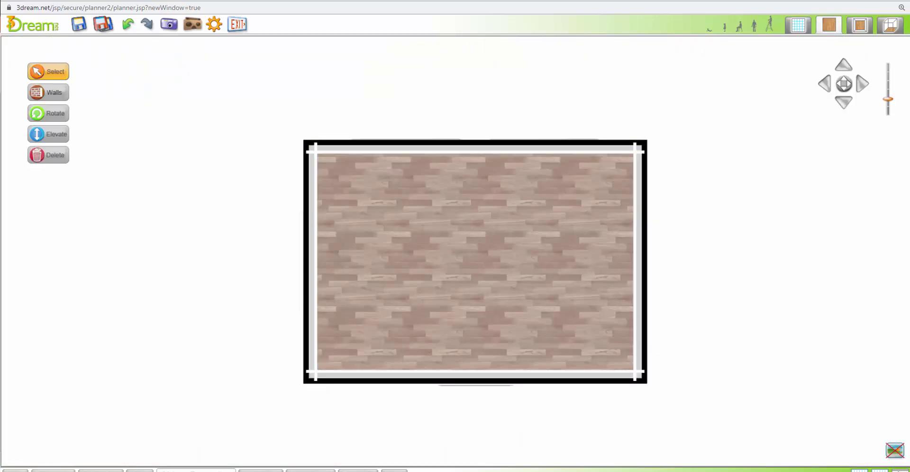
Step: Reset the product catalog search and set the category to Seating
{"action": "left_click", "coordinate": [53, 471]}
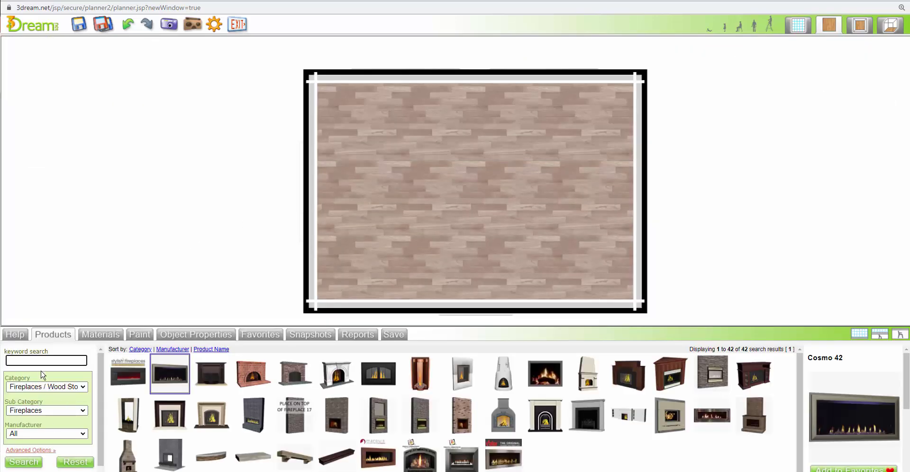
{"action": "left_click", "coordinate": [83, 466]}
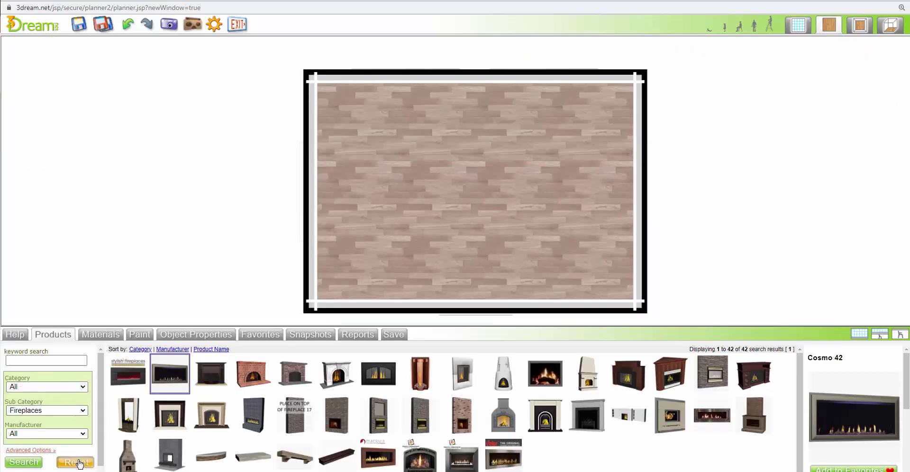
{"action": "left_click", "coordinate": [48, 388]}
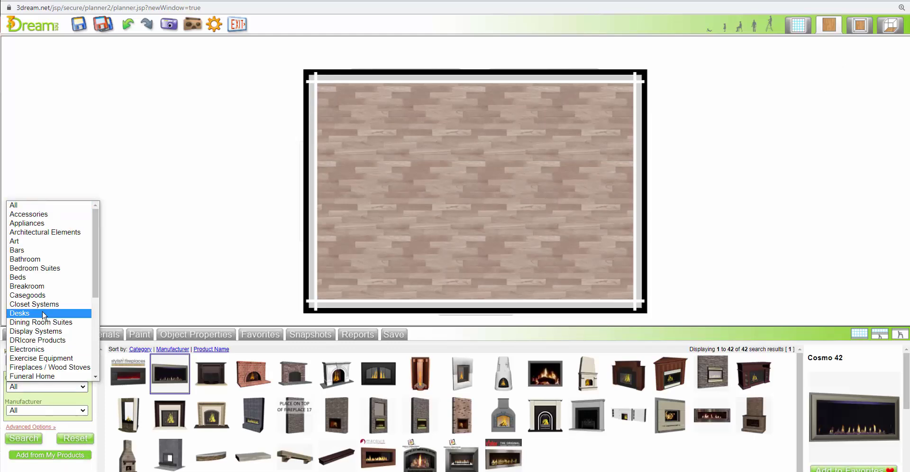
{"action": "scroll", "coordinate": [86, 304], "scroll_direction": "down", "scroll_amount": 4}
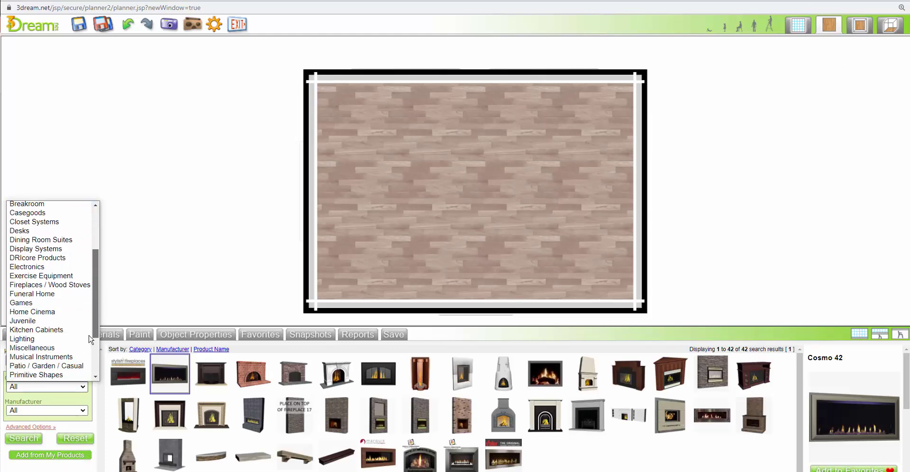
{"action": "scroll", "coordinate": [90, 340], "scroll_direction": "down", "scroll_amount": 1}
{"action": "left_click", "coordinate": [31, 364]}
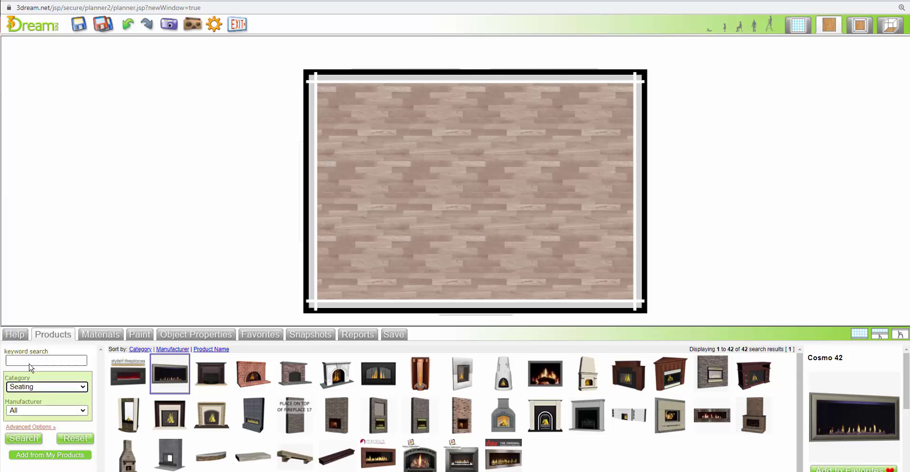
Step: Limit the Seating search to the Sectional Group 2 sub category and run it
{"action": "left_click", "coordinate": [41, 411]}
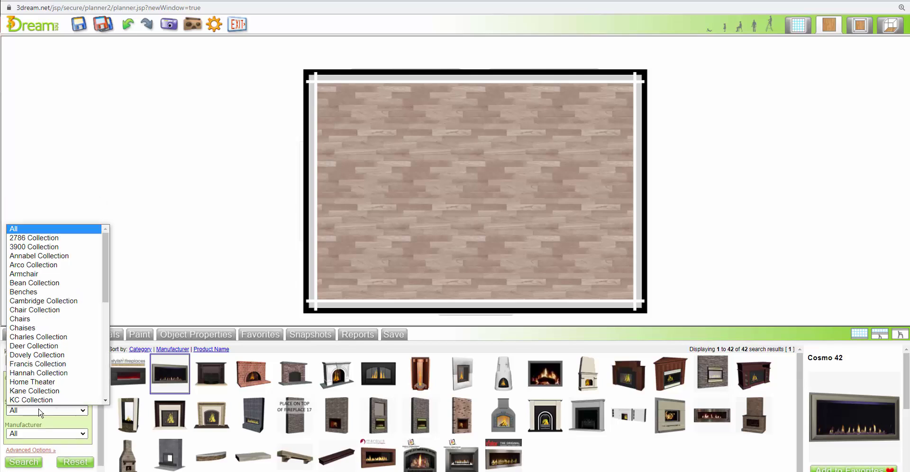
{"action": "scroll", "coordinate": [76, 332], "scroll_direction": "down", "scroll_amount": 1}
{"action": "scroll", "coordinate": [65, 296], "scroll_direction": "down", "scroll_amount": 6}
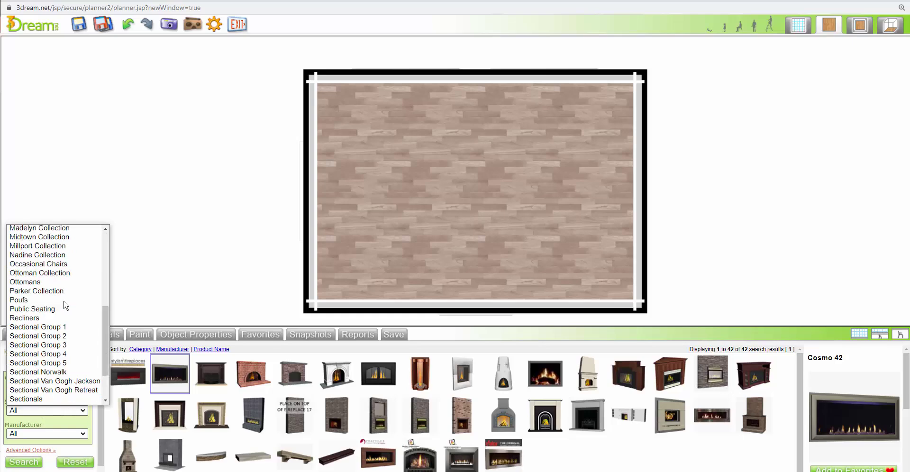
{"action": "left_click", "coordinate": [10, 360]}
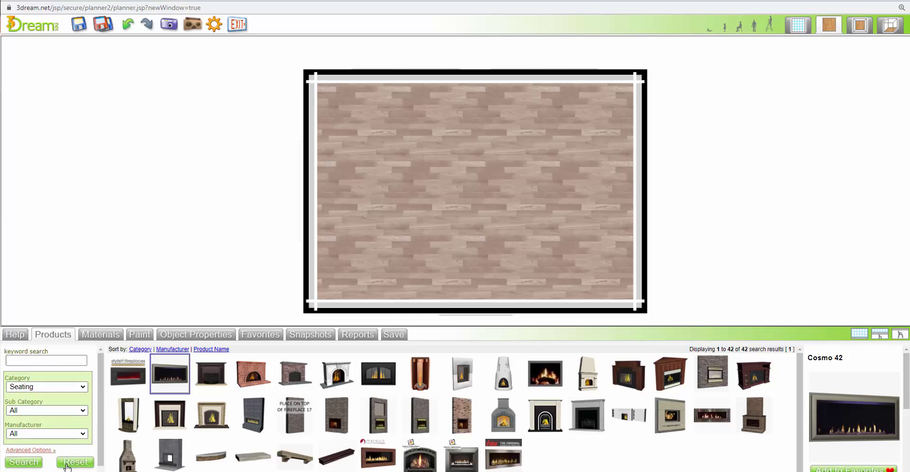
{"action": "left_click", "coordinate": [56, 413]}
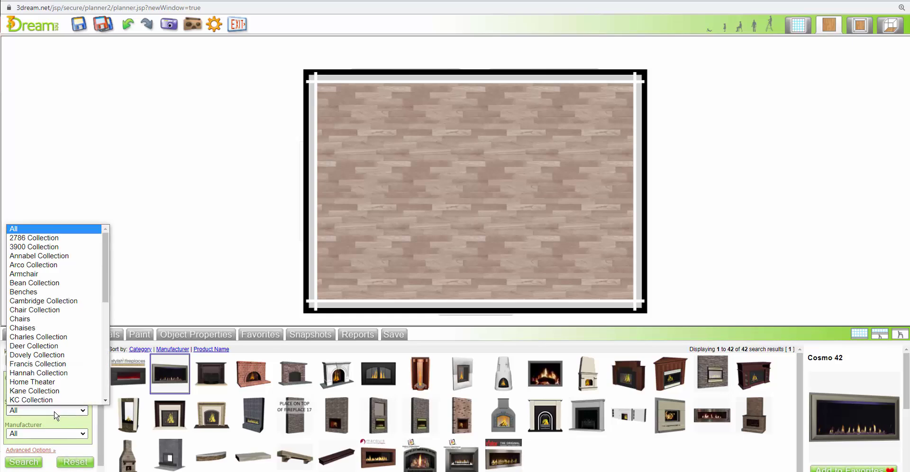
{"action": "scroll", "coordinate": [61, 391], "scroll_direction": "down", "scroll_amount": 8}
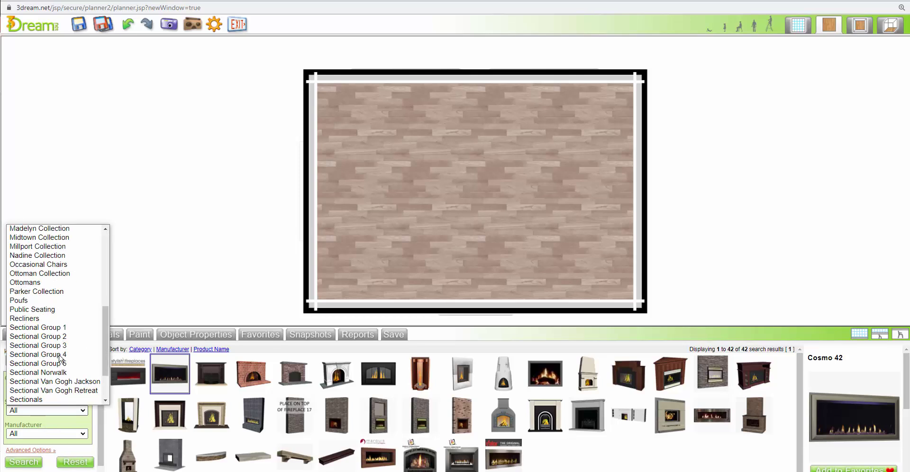
{"action": "left_click", "coordinate": [61, 336]}
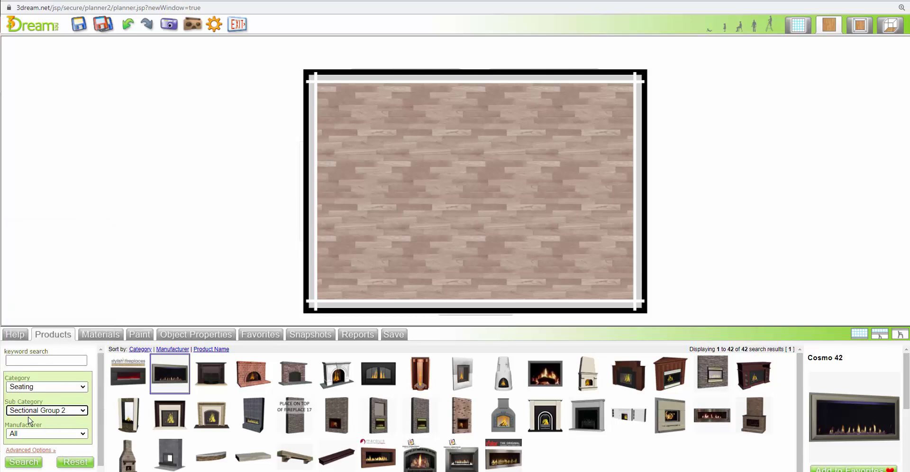
{"action": "left_click", "coordinate": [27, 463]}
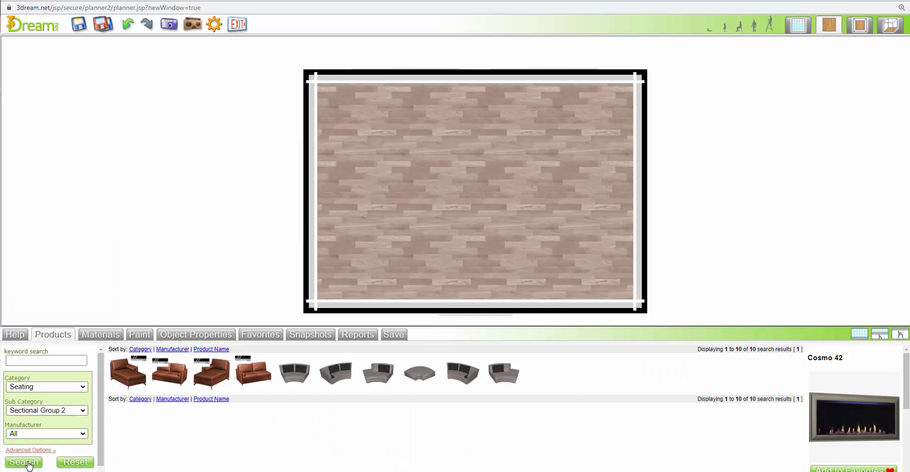
Step: Reset the catalog filters and search the products for "sectional"
{"action": "left_click", "coordinate": [74, 463]}
{"action": "left_click", "coordinate": [48, 360]}
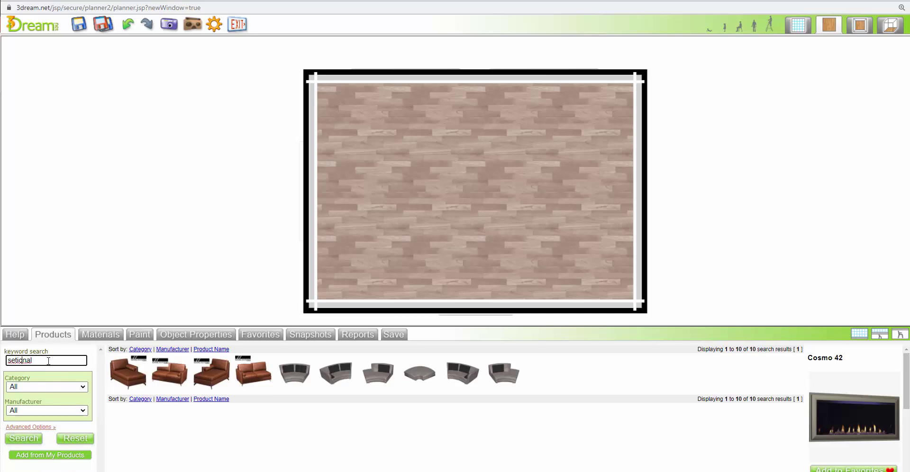
{"action": "type", "text": "setionalc"}
{"action": "key", "text": "Return"}
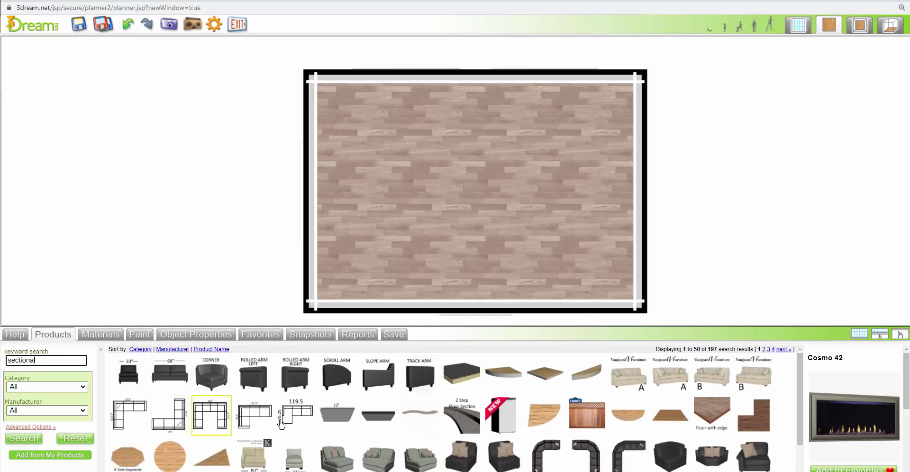
Step: Place the 1 Retreat Group E sectional with its back against the window wall, about 5'1" from the French door wall, and return to the flat 2D plan
{"action": "left_click_drag", "start_coordinate": [295, 416], "coordinate": [494, 166]}
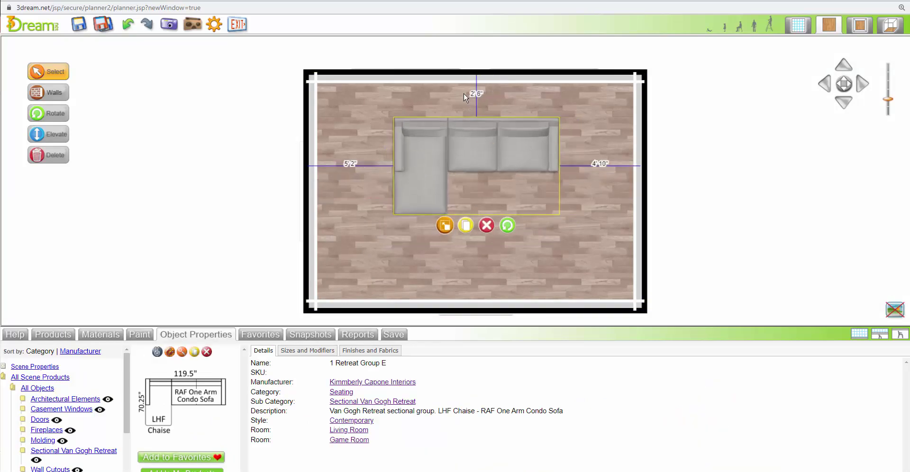
{"action": "mouse_move", "coordinate": [492, 171]}
{"action": "left_mouse_down"}
{"action": "mouse_move", "coordinate": [478, 172]}
{"action": "mouse_move", "coordinate": [493, 182]}
{"action": "left_mouse_up"}
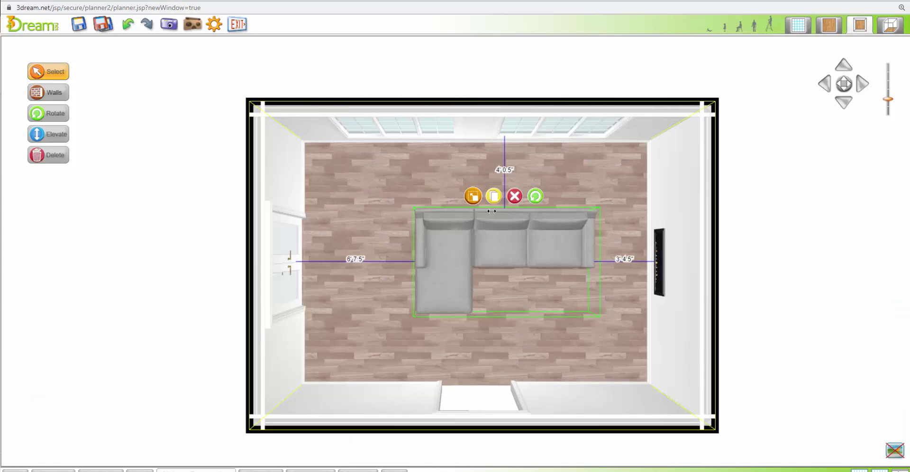
{"action": "left_click_drag", "start_coordinate": [508, 239], "coordinate": [484, 176]}
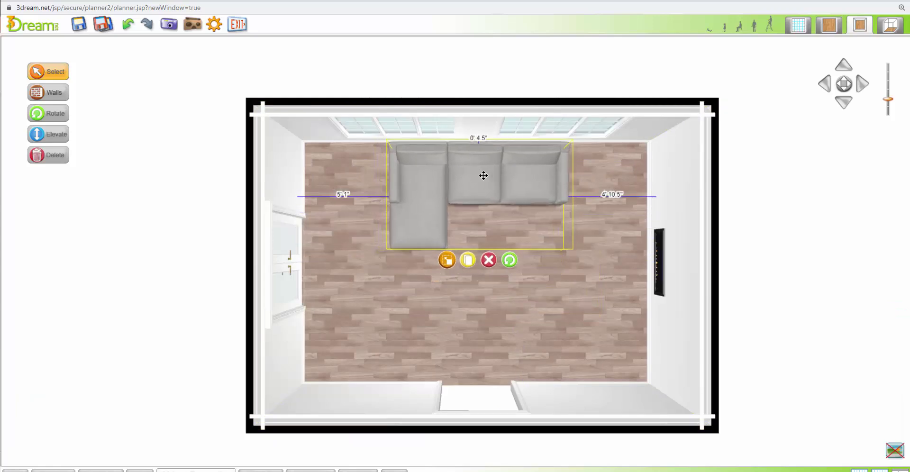
{"action": "left_click", "coordinate": [829, 28]}
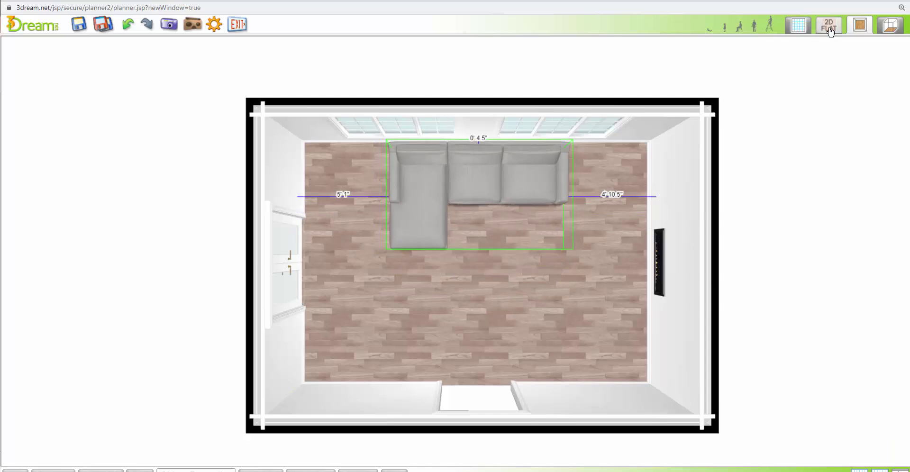
{"action": "left_click", "coordinate": [714, 143]}
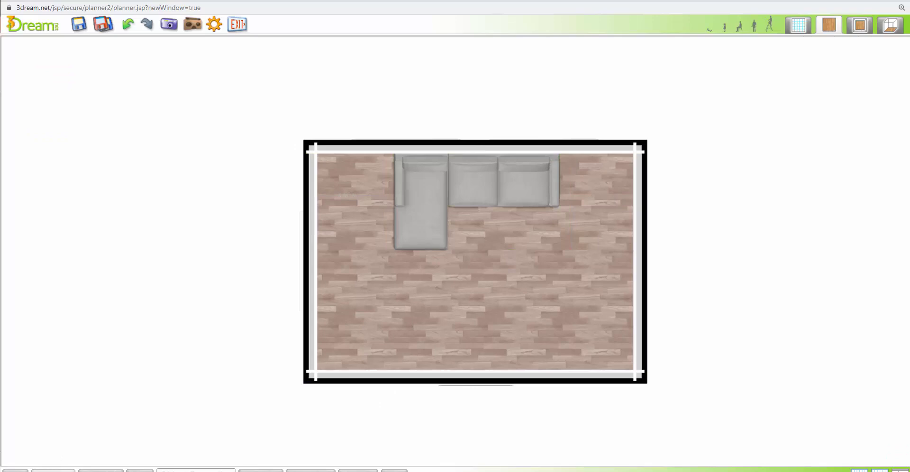
Step: Reset the catalog search, search for "area rug", and preview the Fine Lines Ivory rug on the second results page
{"action": "left_click", "coordinate": [53, 471]}
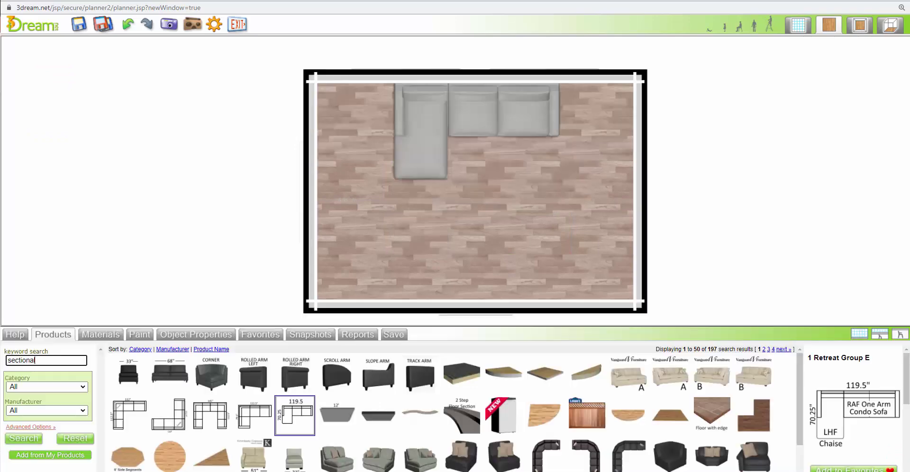
{"action": "left_click", "coordinate": [76, 439]}
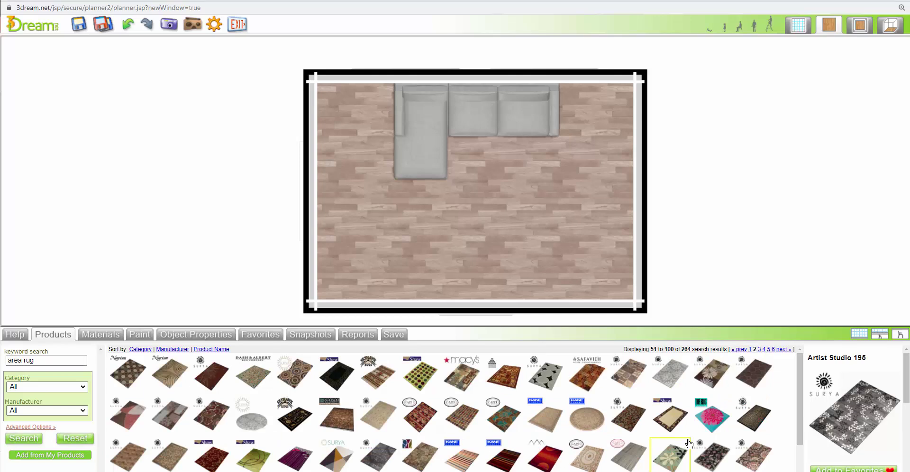
{"action": "left_click", "coordinate": [635, 458]}
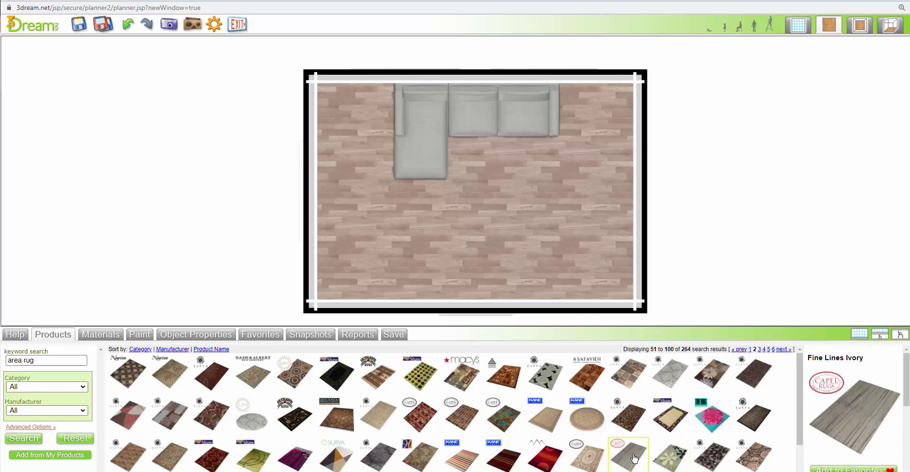
Step: Try the Fine Lines Ivory rug under the sectional, rotated a quarter turn and enlarged to about 13'2" by 7'11", and delete it
{"action": "left_click_drag", "start_coordinate": [621, 407], "coordinate": [496, 228]}
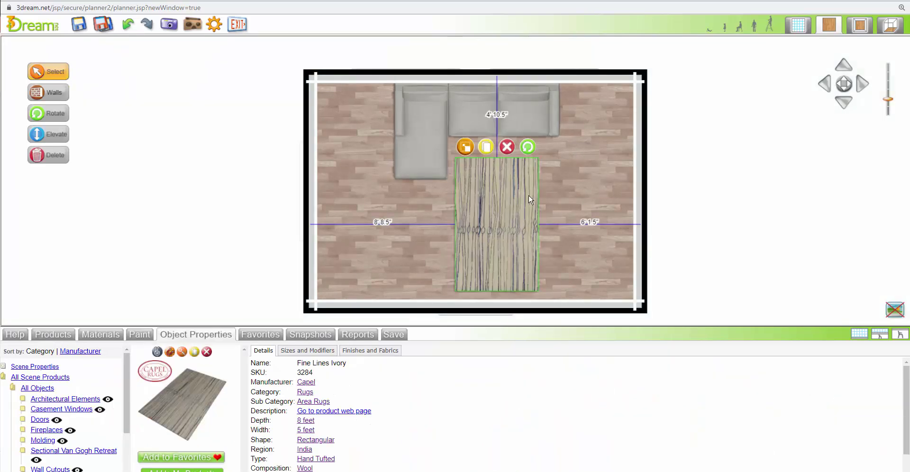
{"action": "left_click_drag", "start_coordinate": [528, 147], "coordinate": [570, 172]}
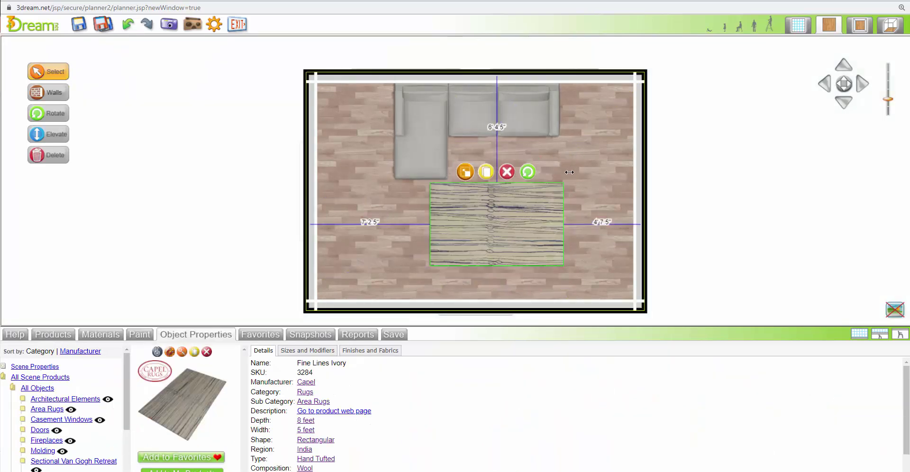
{"action": "left_click", "coordinate": [464, 174]}
{"action": "left_click_drag", "start_coordinate": [429, 182], "coordinate": [385, 134]}
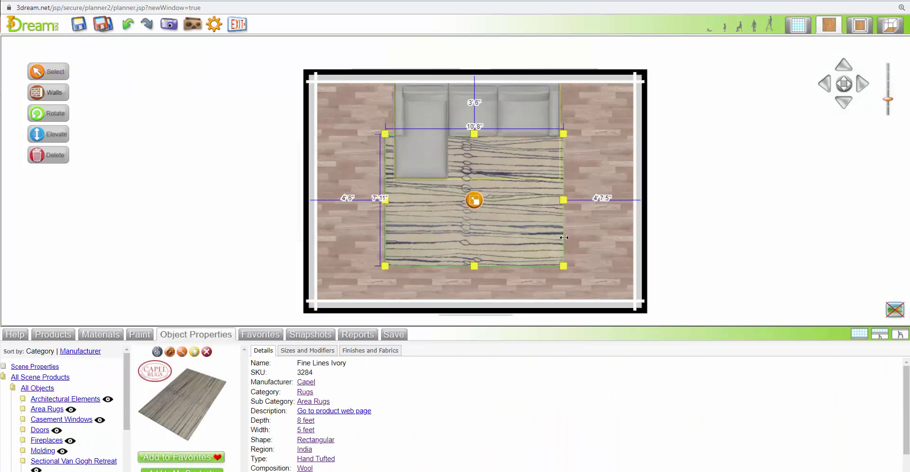
{"action": "left_click_drag", "start_coordinate": [563, 200], "coordinate": [606, 211]}
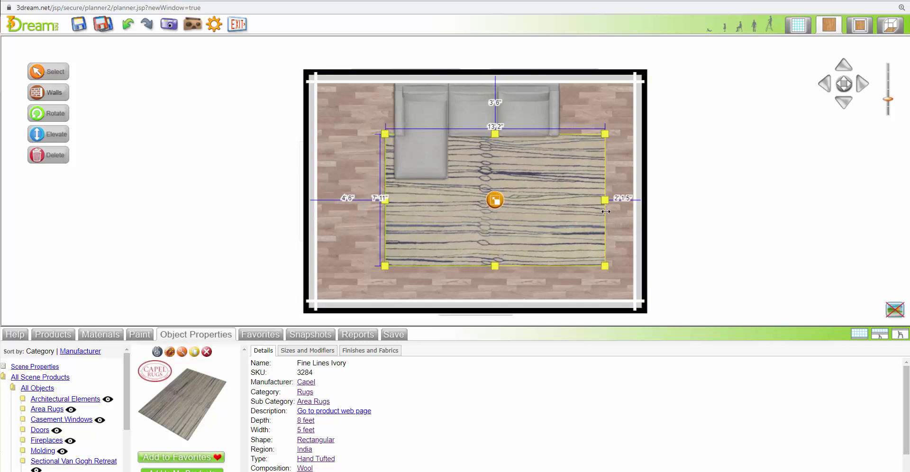
{"action": "left_click_drag", "start_coordinate": [508, 218], "coordinate": [501, 192]}
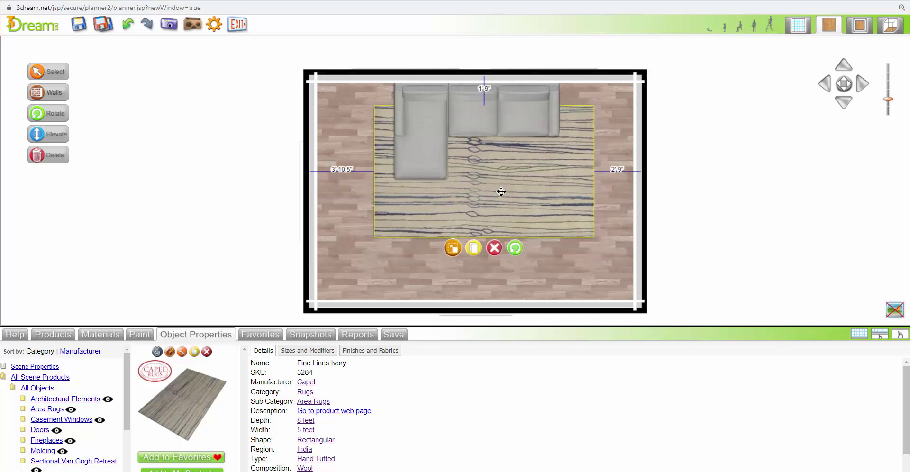
{"action": "left_click", "coordinate": [495, 255]}
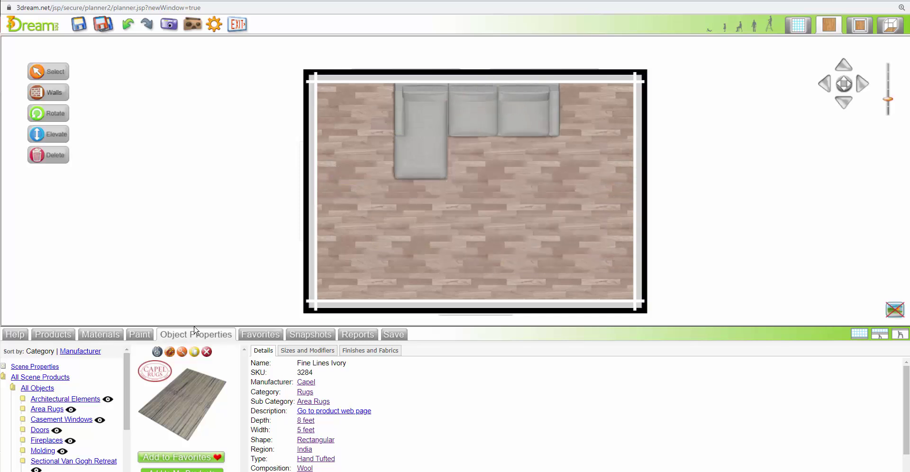
Step: Search the product catalog for the Tables category, Side / End / Console Tables sub category
{"action": "left_click", "coordinate": [49, 335]}
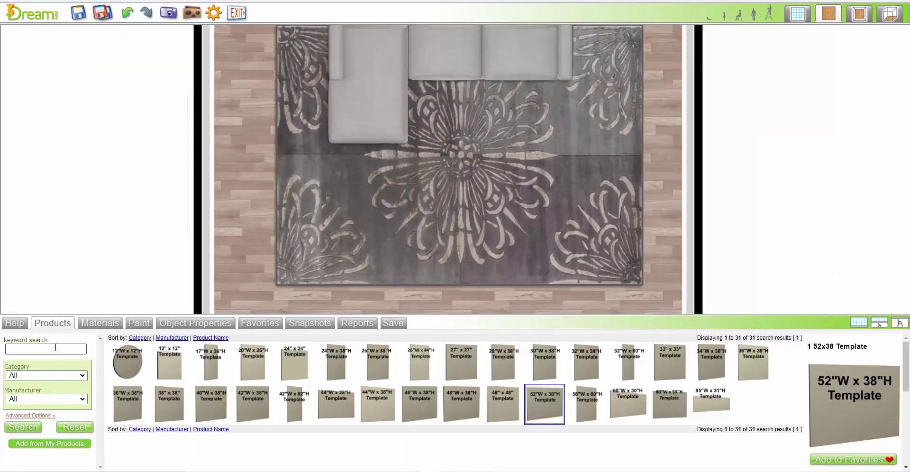
{"action": "left_click", "coordinate": [60, 376]}
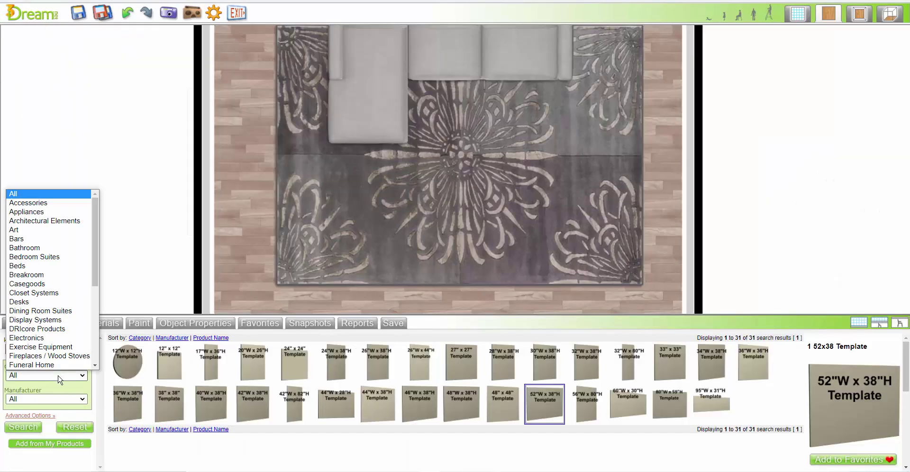
{"action": "key", "text": "t"}
{"action": "left_click", "coordinate": [33, 366]}
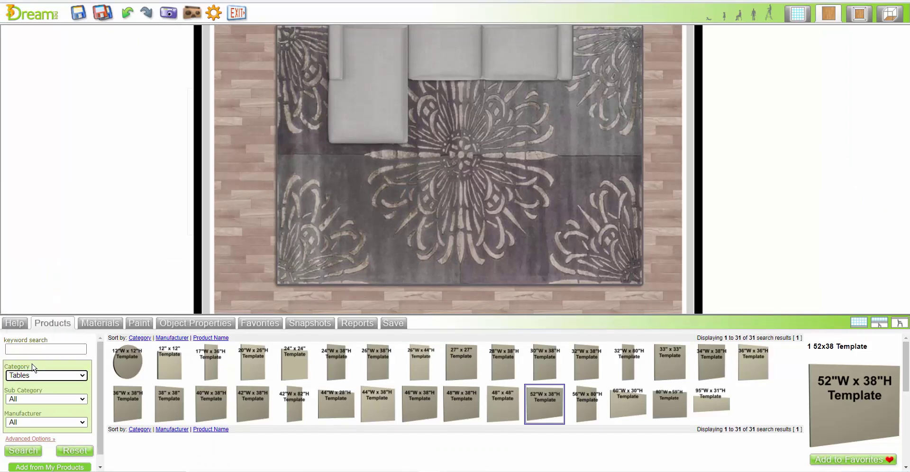
{"action": "left_click", "coordinate": [48, 401]}
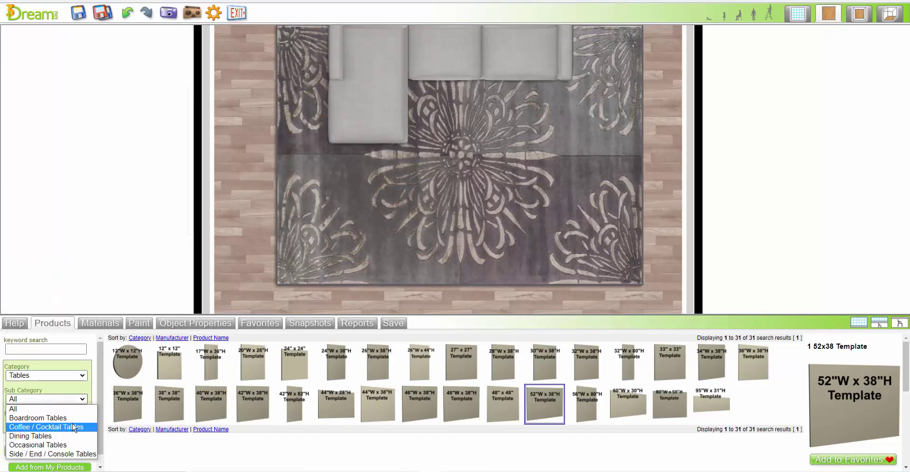
{"action": "left_click", "coordinate": [62, 454]}
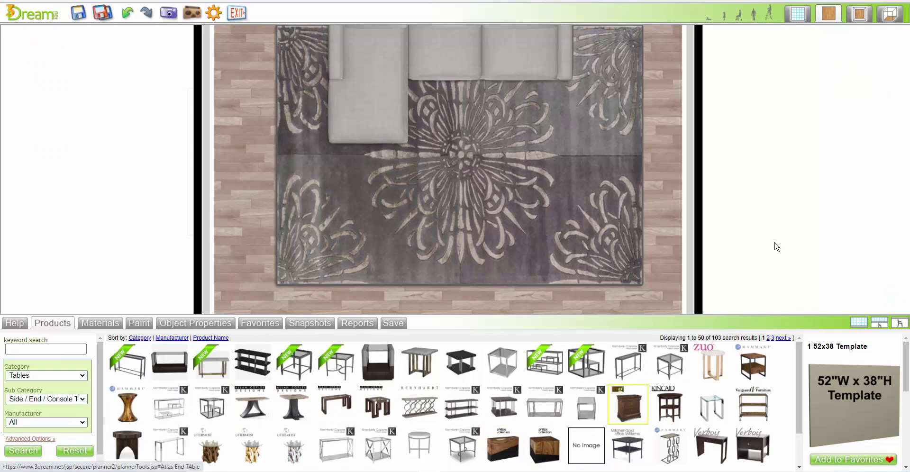
Step: Place an Atlas End Table at each end of the sectional and the 1 Coffee Table 51 on the rug in front of it
{"action": "left_click_drag", "start_coordinate": [765, 222], "coordinate": [757, 271]}
{"action": "left_click_drag", "start_coordinate": [716, 370], "coordinate": [301, 97]}
{"action": "left_click", "coordinate": [300, 98]}
{"action": "left_click", "coordinate": [289, 126]}
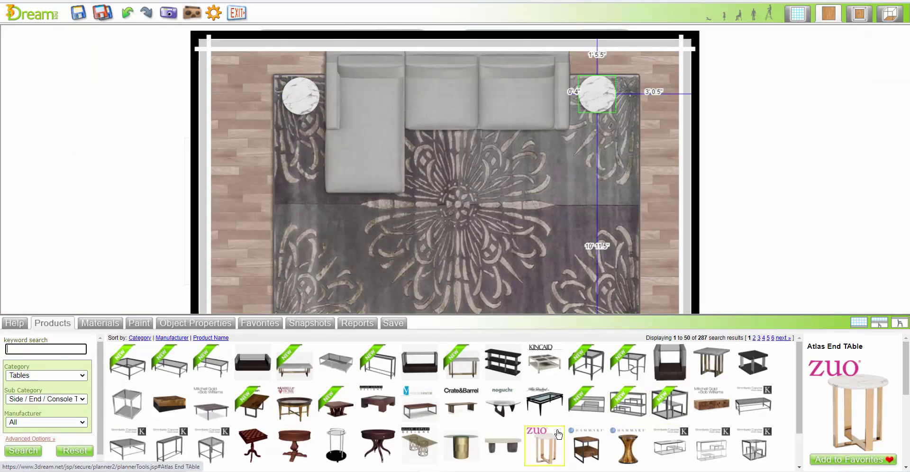
{"action": "left_click_drag", "start_coordinate": [294, 363], "coordinate": [479, 204]}
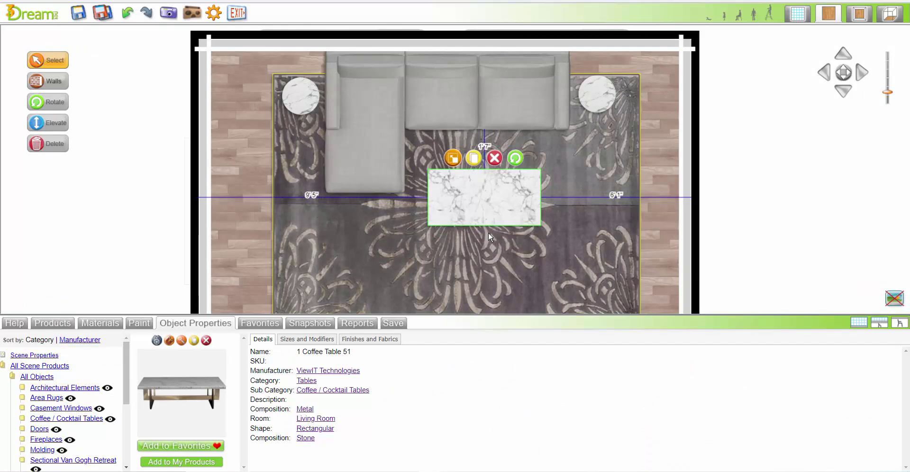
Step: Reset the product search and search the catalog for the Lighting category, Table Lamps sub category
{"action": "left_click", "coordinate": [52, 323]}
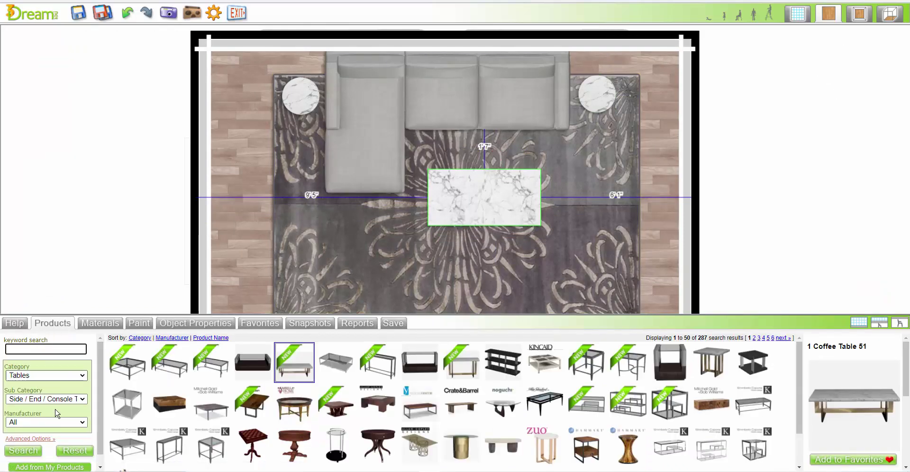
{"action": "left_click", "coordinate": [72, 452]}
{"action": "left_click", "coordinate": [71, 376]}
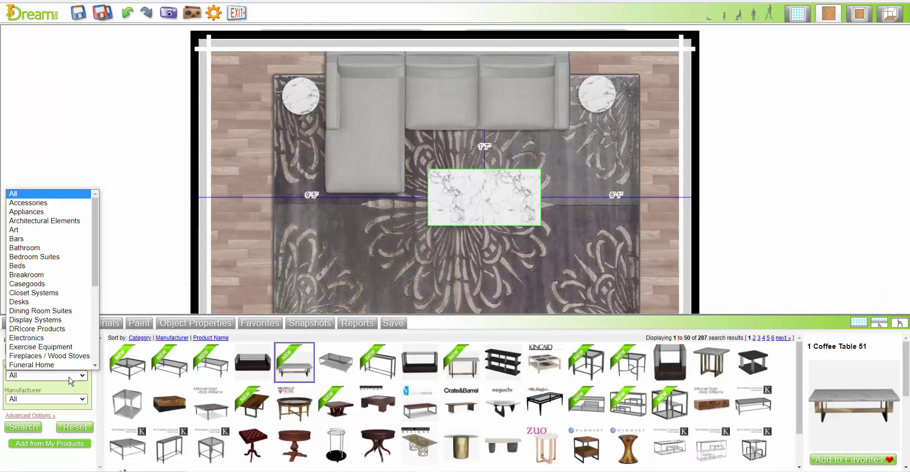
{"action": "key", "text": "l"}
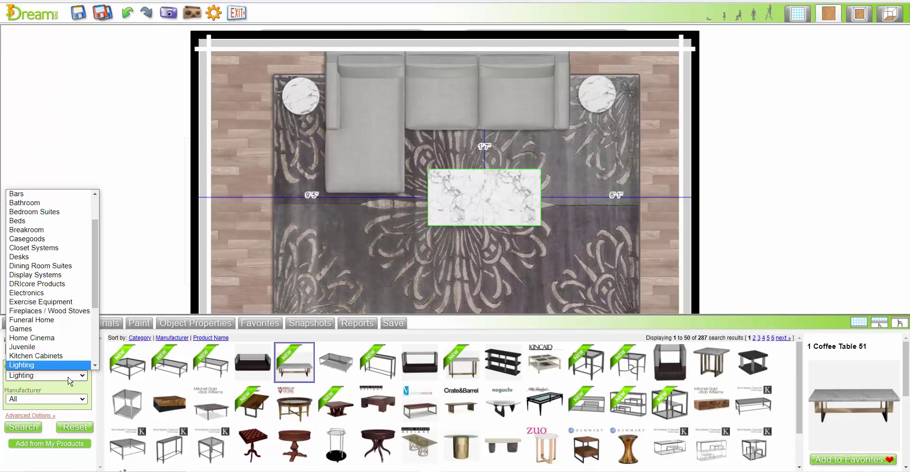
{"action": "left_click", "coordinate": [21, 365]}
{"action": "left_click", "coordinate": [28, 401]}
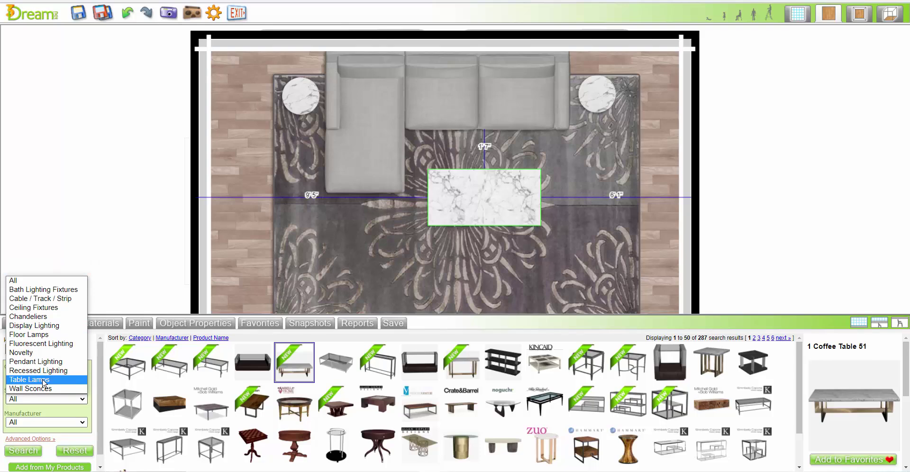
{"action": "left_click", "coordinate": [40, 380]}
{"action": "left_click", "coordinate": [25, 451]}
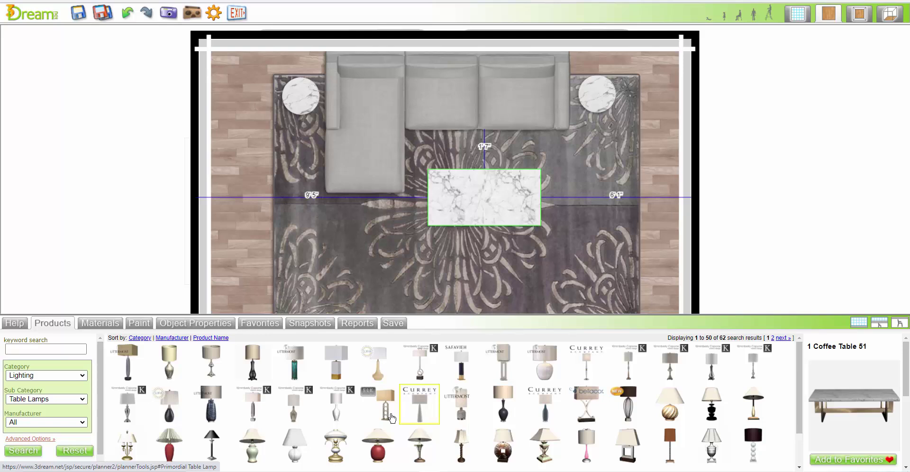
Step: Place a New York Table Lamp on the end table by the chaise and a matching one on the other end table
{"action": "left_click_drag", "start_coordinate": [387, 420], "coordinate": [300, 100]}
{"action": "left_click", "coordinate": [304, 100]}
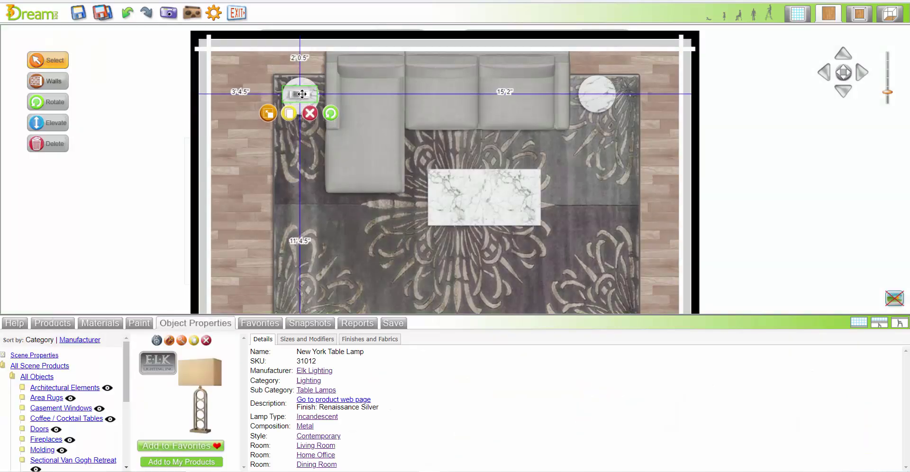
{"action": "left_click_drag", "start_coordinate": [335, 97], "coordinate": [599, 93]}
Step: Enlarge the scene area, switch to the 3D view, and take an angled snapshot of the sectional, tables and lamps
{"action": "left_click", "coordinate": [859, 325]}
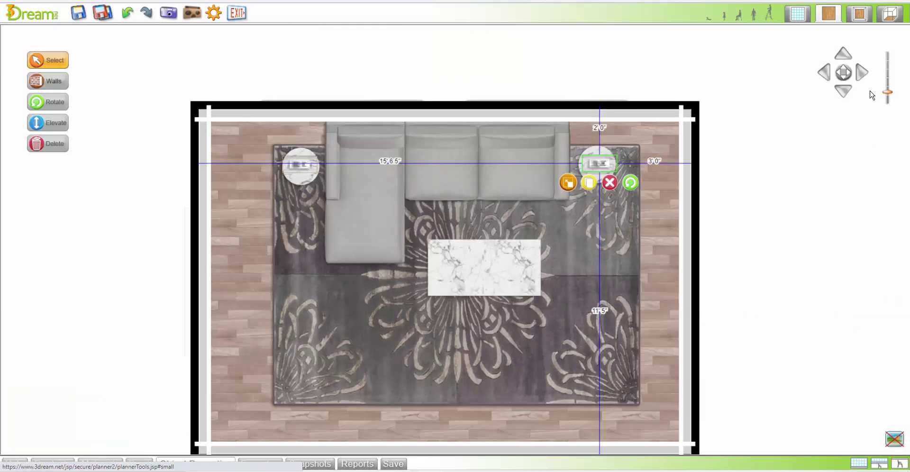
{"action": "left_click", "coordinate": [890, 16]}
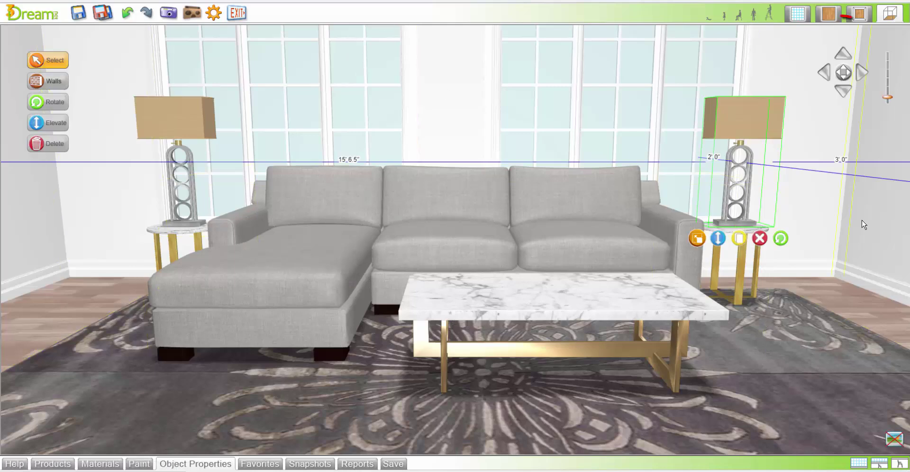
{"action": "left_click", "coordinate": [844, 200]}
{"action": "left_click_drag", "start_coordinate": [845, 74], "coordinate": [841, 73]}
{"action": "scroll", "coordinate": [669, 139], "scroll_direction": "up", "scroll_amount": 2}
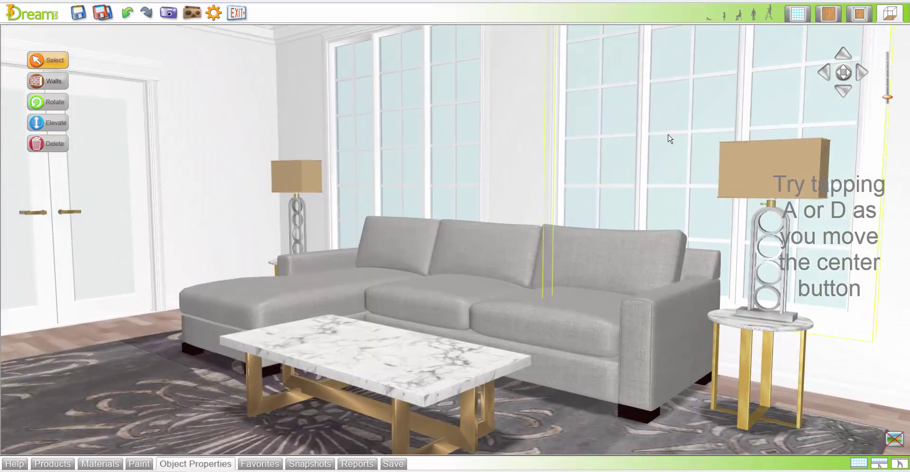
{"action": "scroll", "coordinate": [669, 139], "scroll_direction": "down", "scroll_amount": 1}
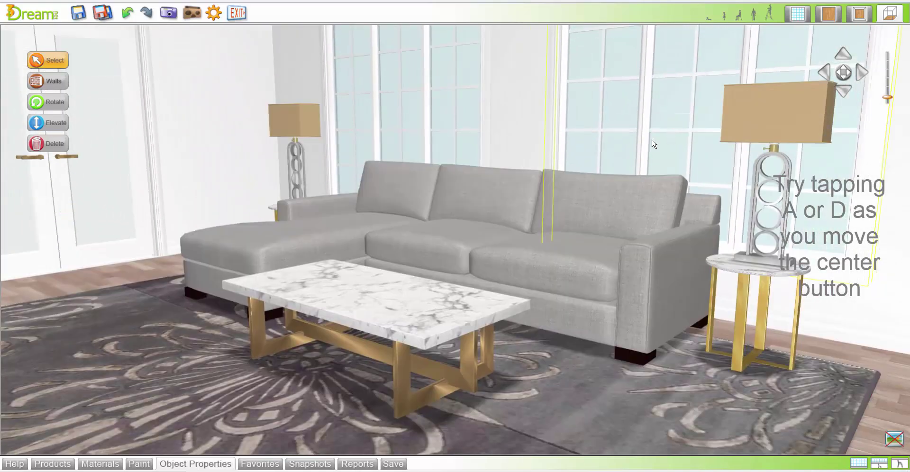
{"action": "left_click", "coordinate": [170, 16]}
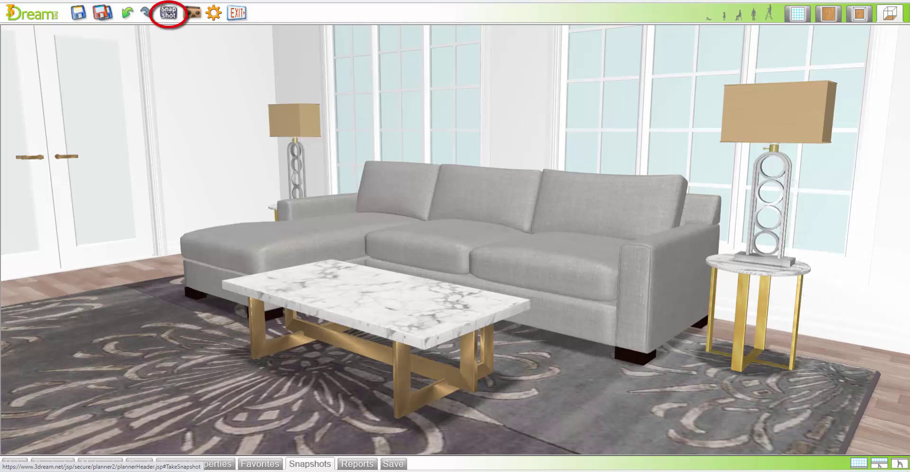
Step: Take a snapshot of the whole room in the perspective plan view, framed to include all four walls
{"action": "left_click", "coordinate": [829, 14]}
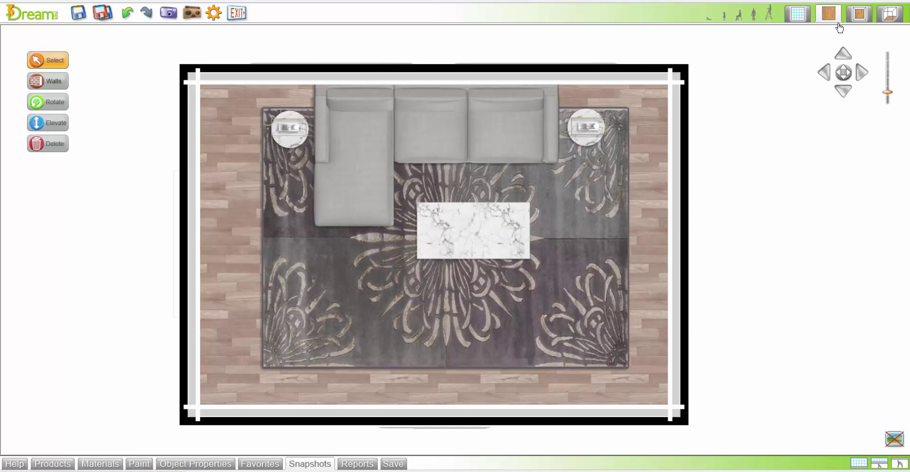
{"action": "left_click", "coordinate": [860, 14]}
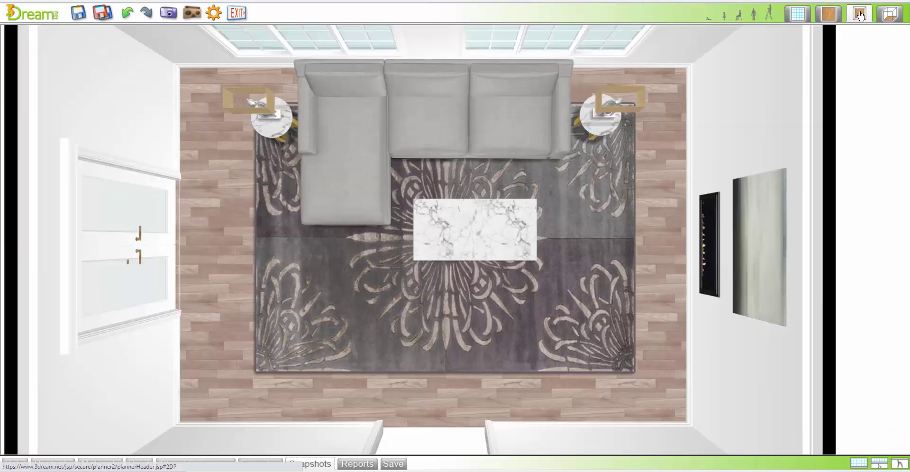
{"action": "scroll", "coordinate": [761, 172], "scroll_direction": "down", "scroll_amount": 3}
{"action": "left_click_drag", "start_coordinate": [772, 179], "coordinate": [781, 178]}
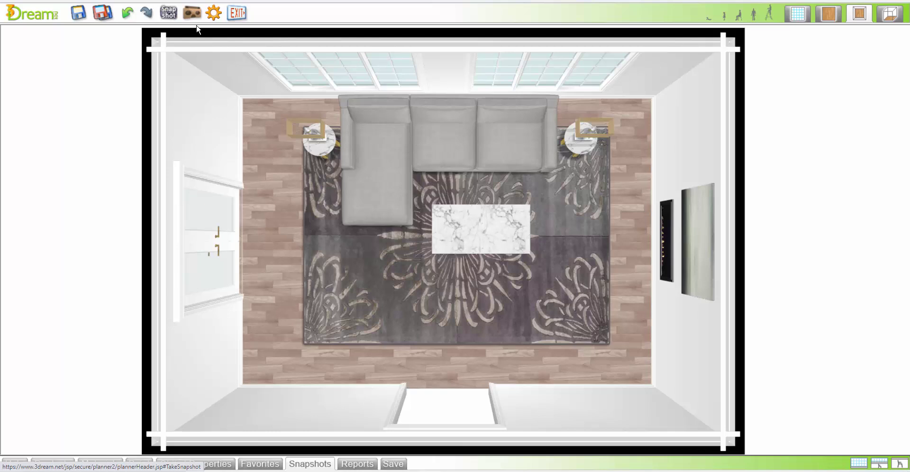
Step: Return to the 3D view and frame the sectional and fireplace from the double-door side at the seated viewing height
{"action": "left_click", "coordinate": [890, 15]}
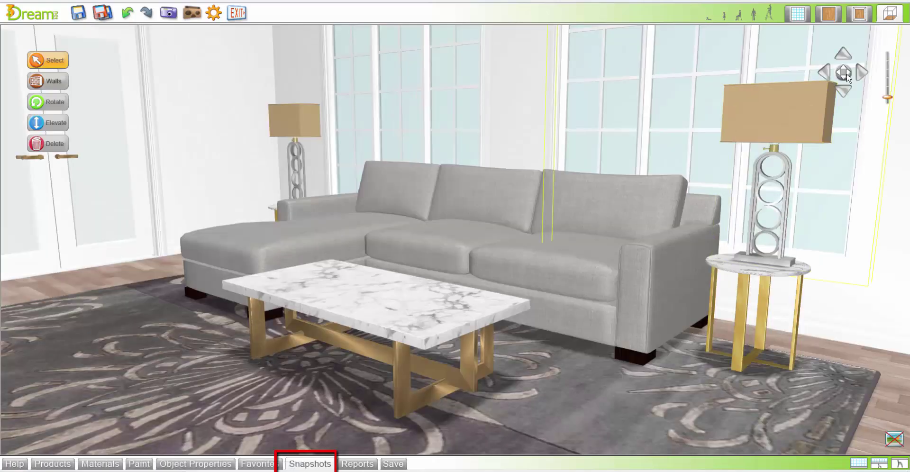
{"action": "mouse_move", "coordinate": [848, 76]}
{"action": "left_mouse_down"}
{"action": "mouse_move", "coordinate": [874, 70]}
{"action": "mouse_move", "coordinate": [845, 70]}
{"action": "left_mouse_up"}
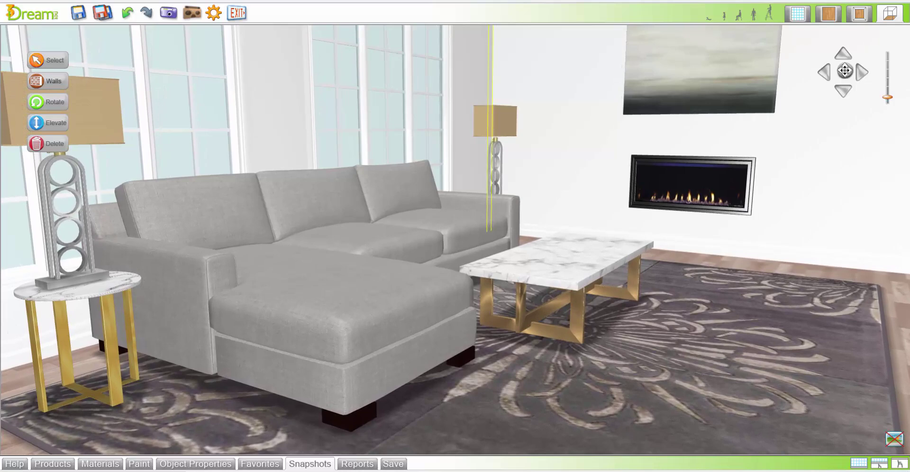
{"action": "left_click", "coordinate": [742, 16]}
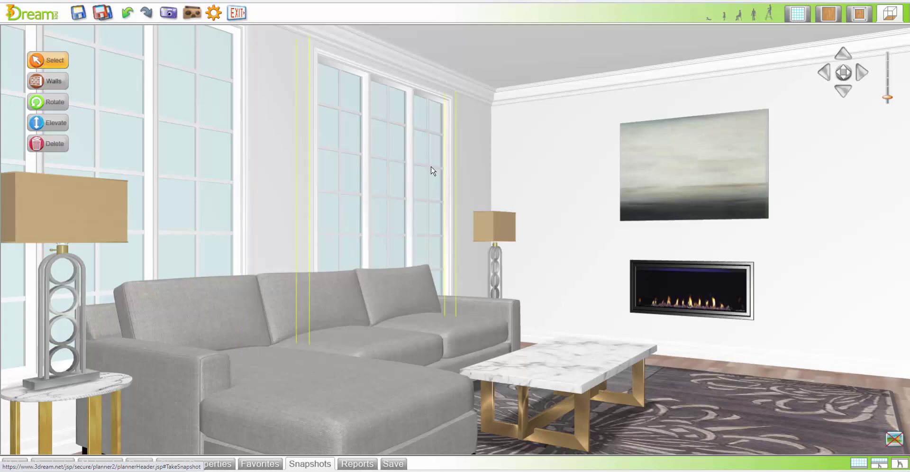
Step: Examine the room by tilting the view down and up, raising the camera above the walls, and turning the view
{"action": "key", "text": "Page_Down"}
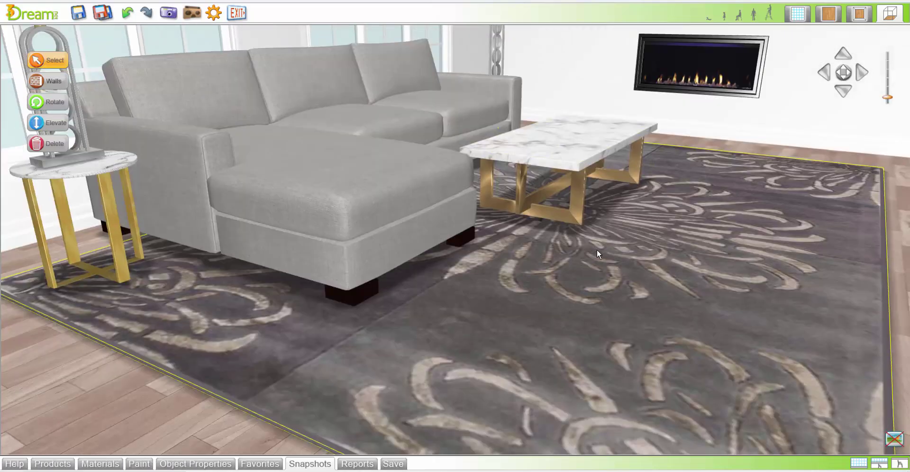
{"action": "key", "text": "Page_Up"}
{"action": "key", "text": "r"}
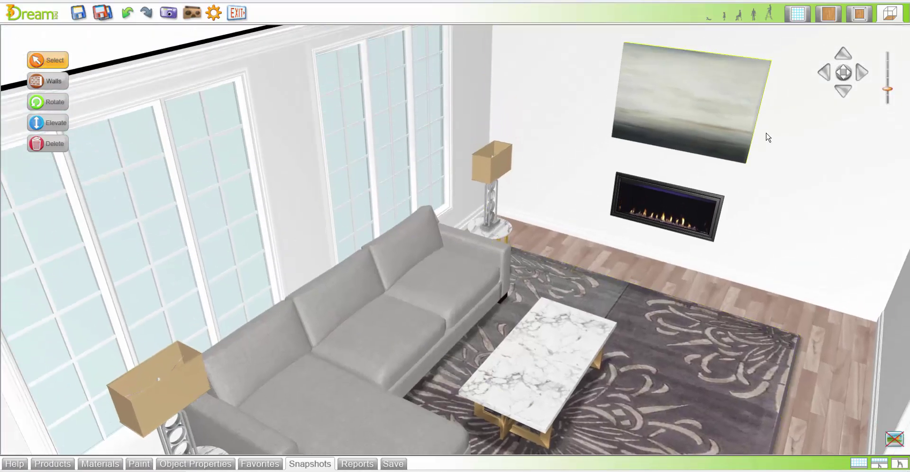
{"action": "key", "text": "r"}
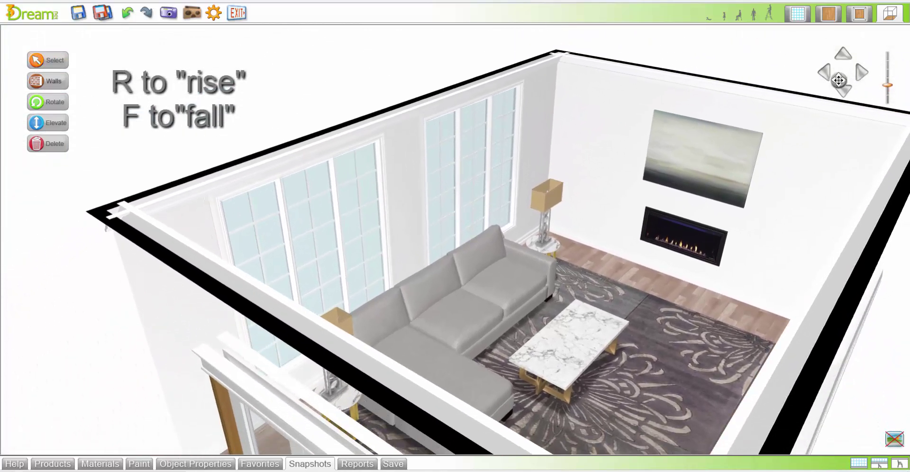
{"action": "mouse_move", "coordinate": [839, 80]}
{"action": "left_mouse_down"}
{"action": "mouse_move", "coordinate": [836, 71]}
{"action": "mouse_move", "coordinate": [847, 72]}
{"action": "left_mouse_up"}
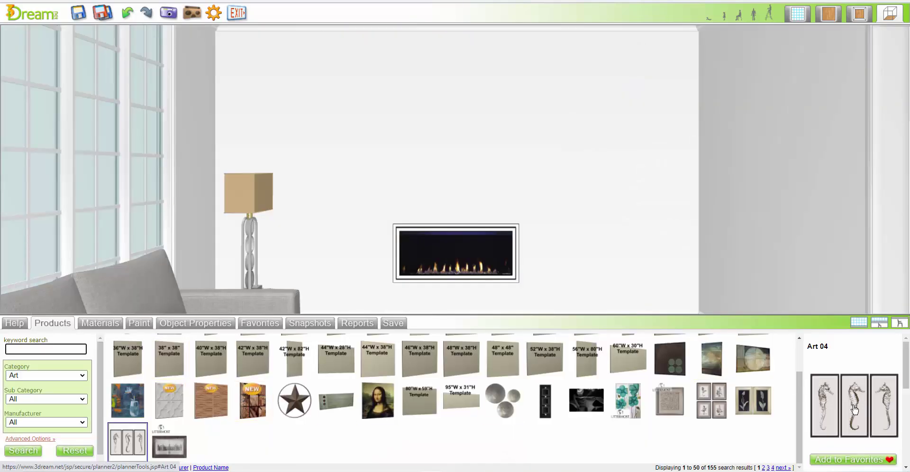
Step: Hang the Art 04 seahorse prints above the fireplace and raise them to about 10" above it
{"action": "left_click_drag", "start_coordinate": [853, 405], "coordinate": [456, 176]}
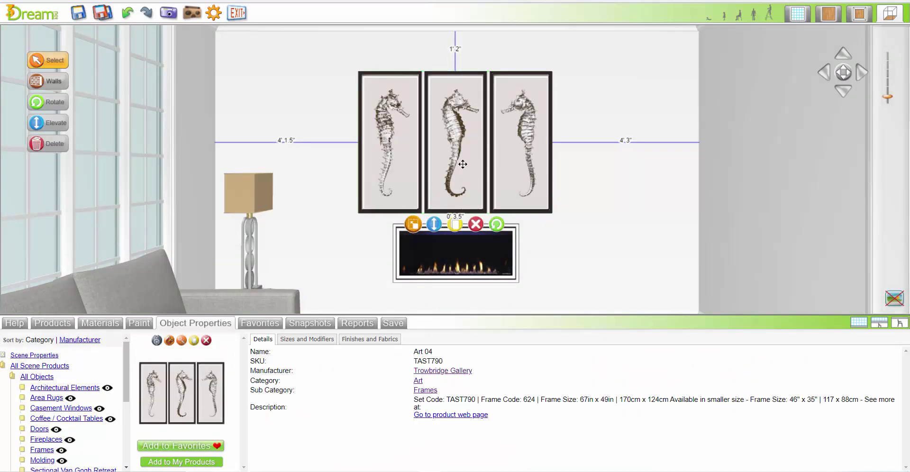
{"action": "key", "text": "Up"}
{"action": "key", "text": "Up"}
{"action": "key", "text": "Up"}
{"action": "key", "text": "Up"}
{"action": "key", "text": "Up"}
{"action": "key", "text": "Up"}
{"action": "key", "text": "Up"}
{"action": "key", "text": "Up"}
{"action": "key", "text": "Up"}
{"action": "key", "text": "Up"}
{"action": "key", "text": "Up"}
{"action": "key", "text": "Up"}
{"action": "key", "text": "Up"}
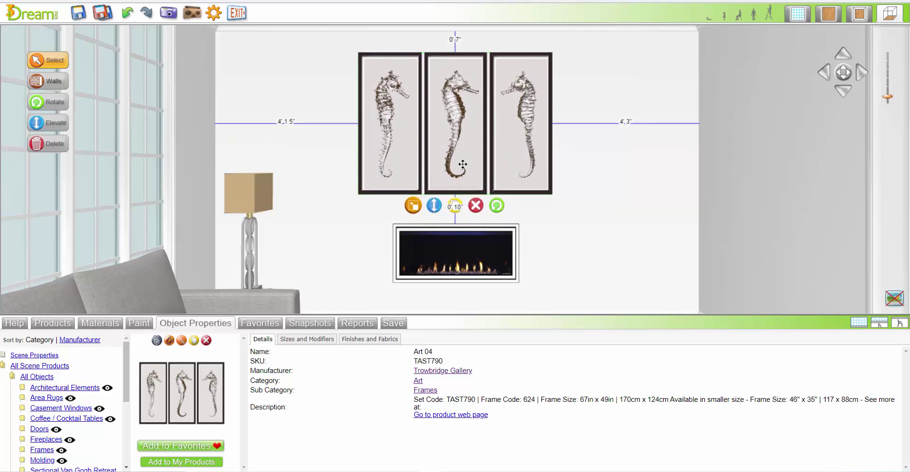
{"action": "key", "text": "Up"}
{"action": "key", "text": "Escape"}
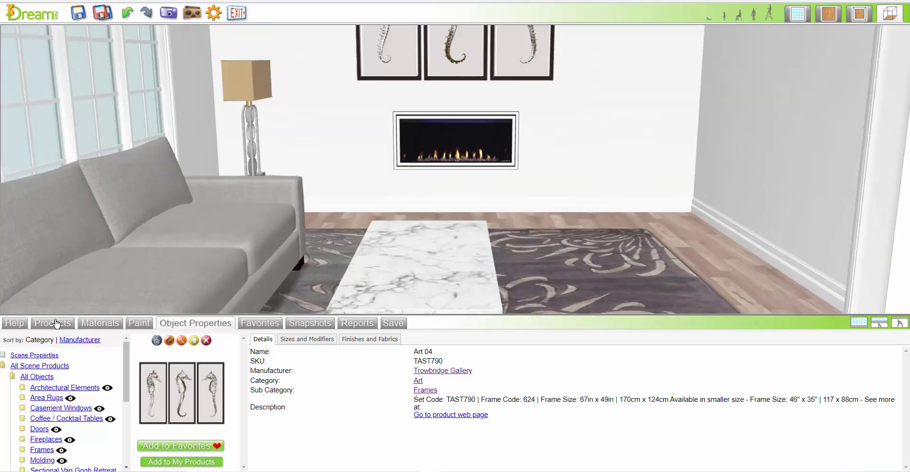
Step: Reset the product search and search the catalog for the Architectural Elements category, Electrical sub category
{"action": "left_click", "coordinate": [57, 324]}
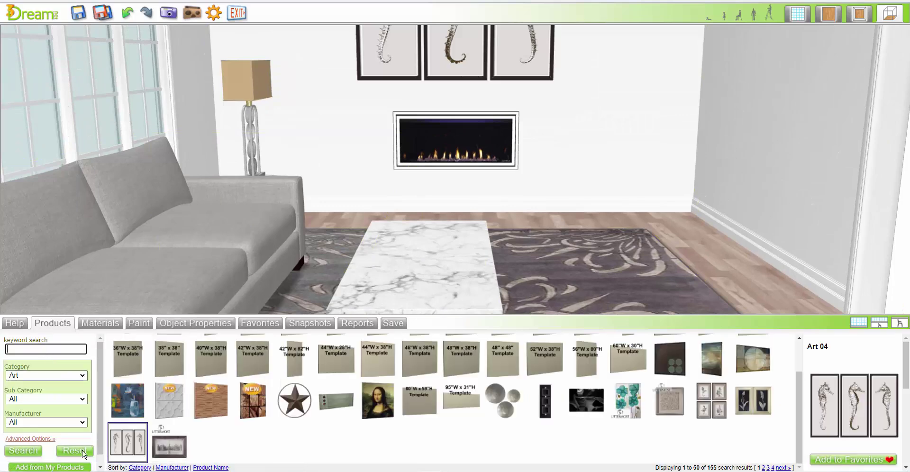
{"action": "left_click", "coordinate": [75, 375]}
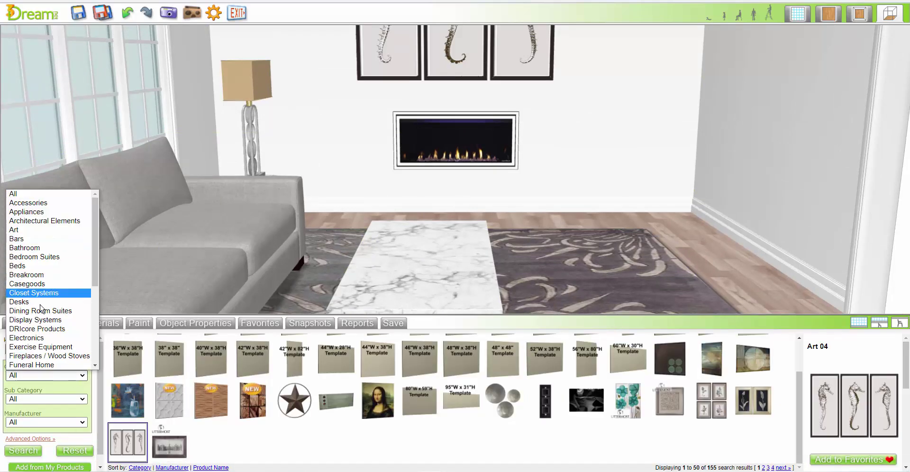
{"action": "left_click", "coordinate": [56, 221]}
{"action": "left_click", "coordinate": [49, 401]}
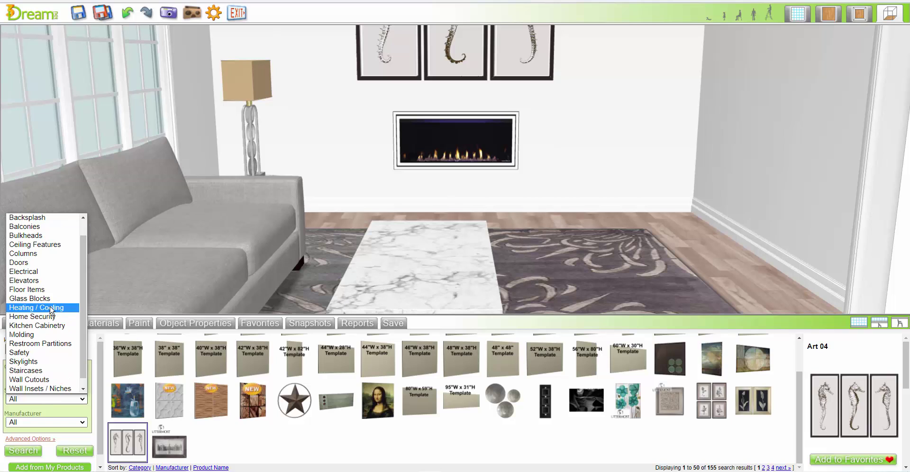
{"action": "left_click", "coordinate": [46, 272]}
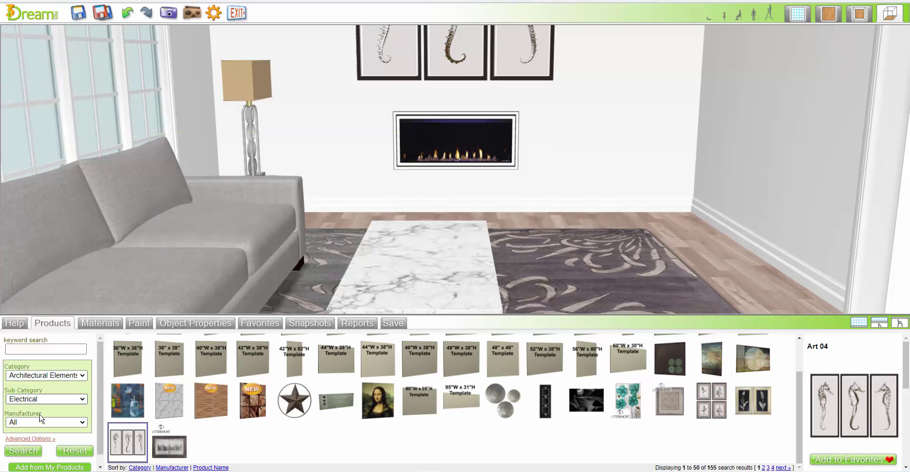
{"action": "left_click", "coordinate": [31, 452]}
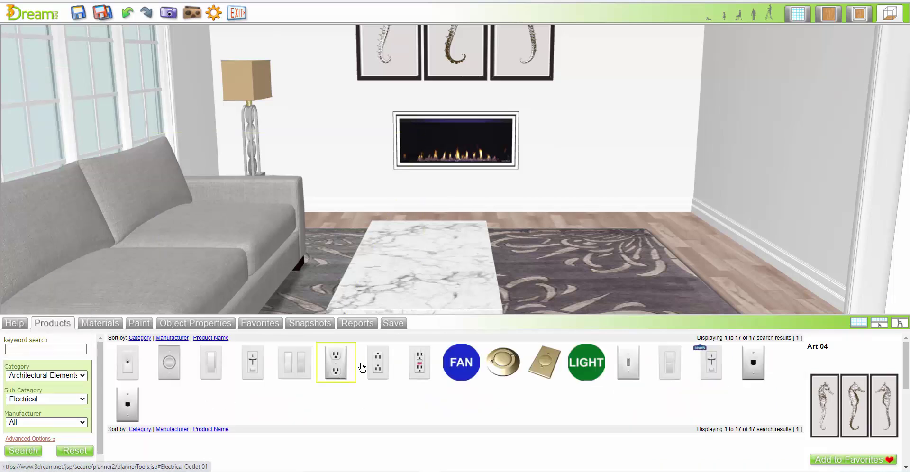
Step: Place Electrical Outlet 02 low on the wall adjoining the fireplace wall and Dual Light Switch 03 beside that wall's opening
{"action": "left_click_drag", "start_coordinate": [378, 362], "coordinate": [711, 190]}
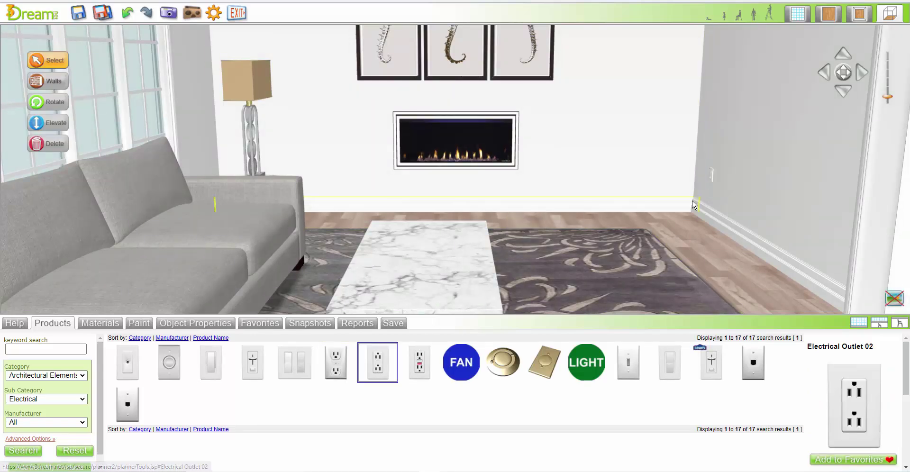
{"action": "scroll", "coordinate": [804, 152], "scroll_direction": "up", "scroll_amount": 2}
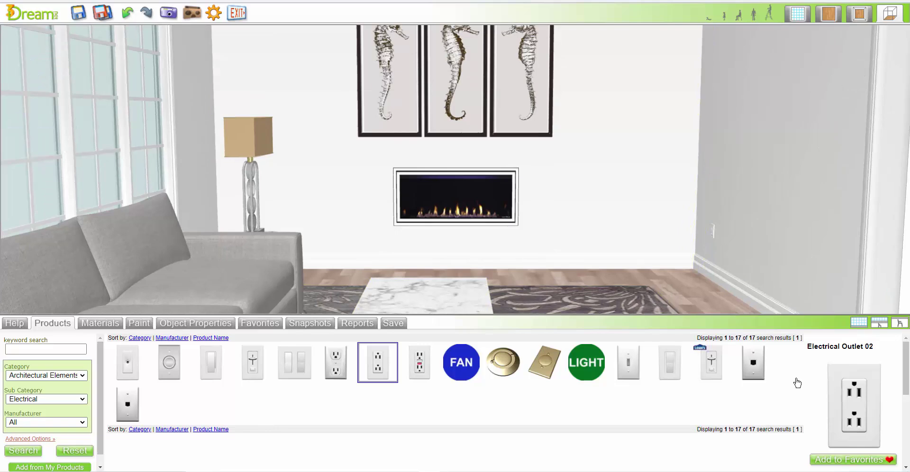
{"action": "left_click_drag", "start_coordinate": [300, 370], "coordinate": [851, 162]}
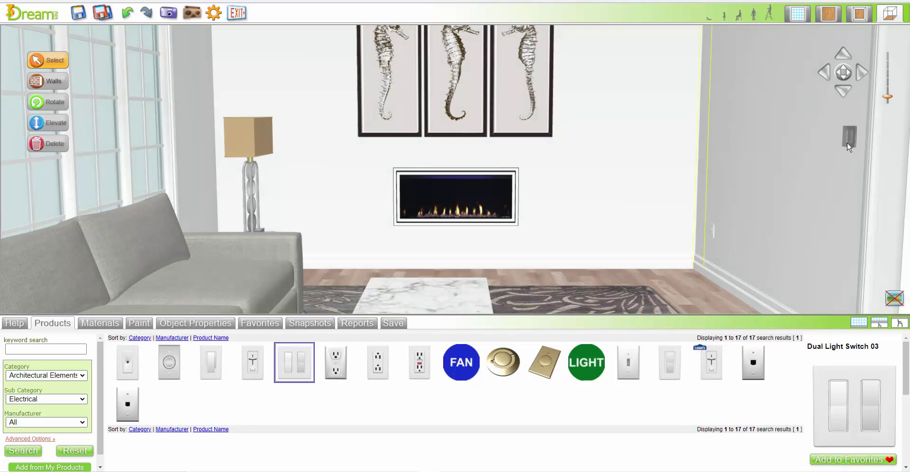
Step: Change the plate and switch finishes of Dual Light Switch 03 beside the wall opening from metal to white
{"action": "left_click", "coordinate": [845, 147]}
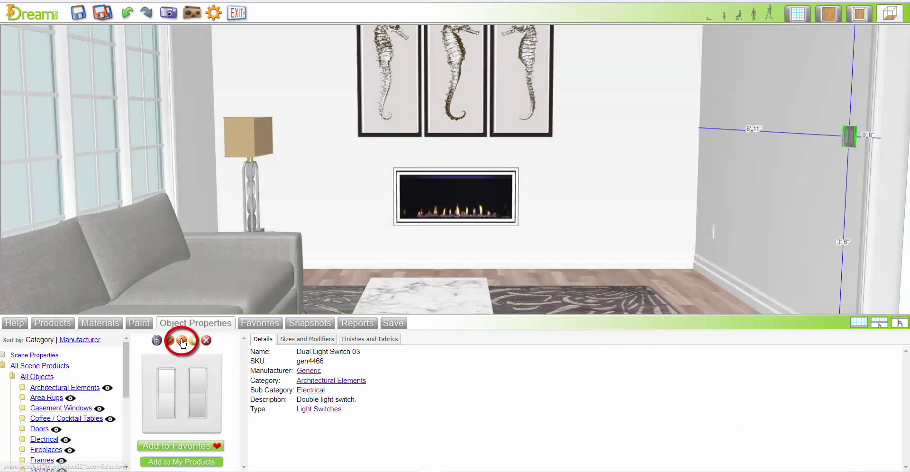
{"action": "left_click", "coordinate": [182, 341]}
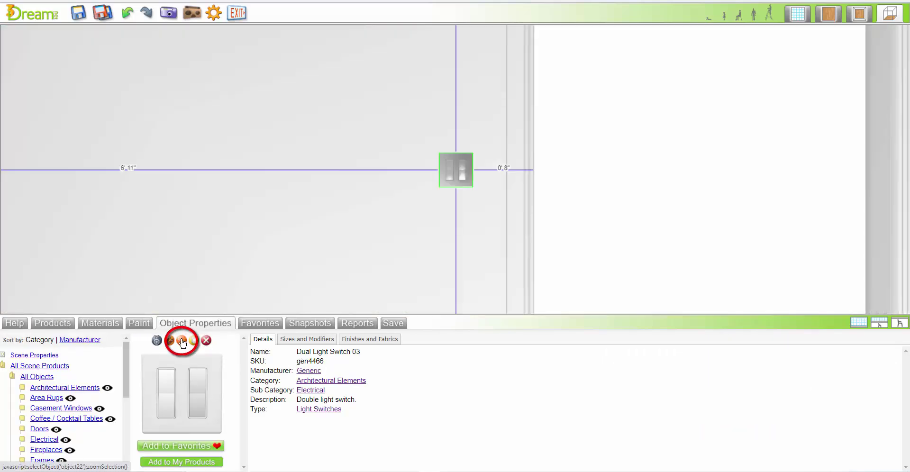
{"action": "left_click", "coordinate": [381, 343]}
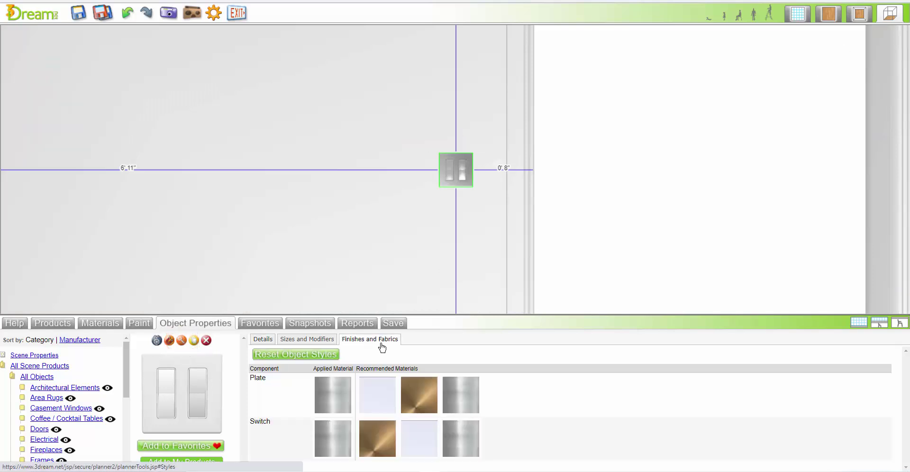
{"action": "left_click", "coordinate": [380, 400]}
{"action": "left_click", "coordinate": [413, 436]}
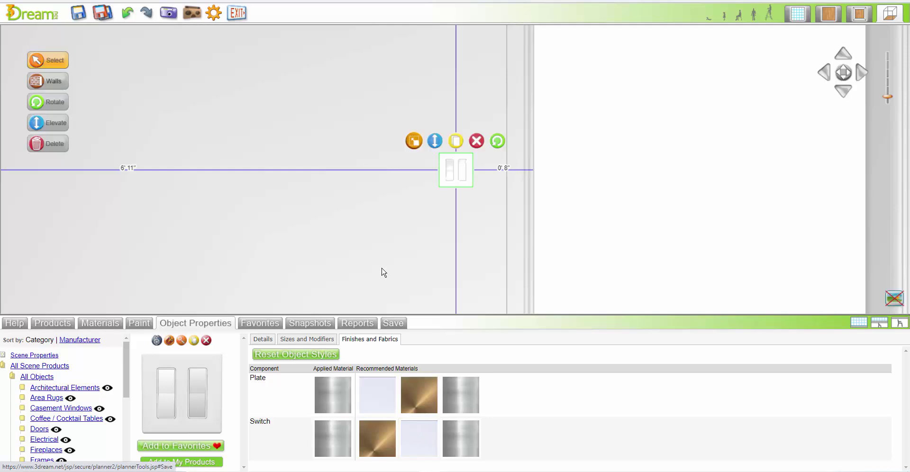
Step: Duplicate the white dual light switch and nudge the copy flush against the original to form one bank of switches
{"action": "left_click", "coordinate": [457, 140]}
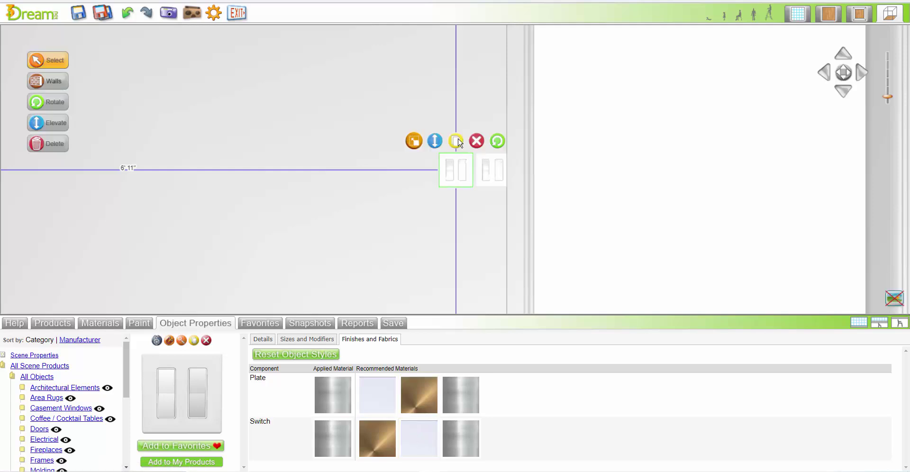
{"action": "left_click", "coordinate": [486, 183]}
{"action": "key", "text": "Left"}
{"action": "key", "text": "Left"}
{"action": "key", "text": "Right"}
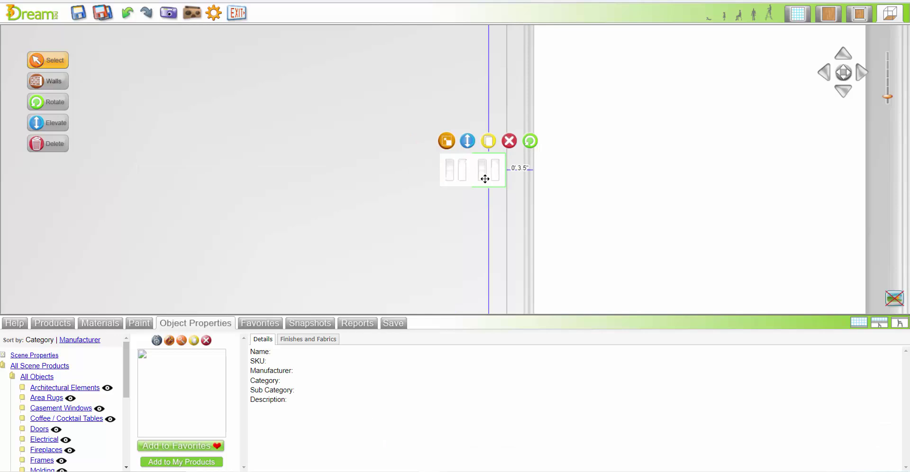
{"action": "left_click", "coordinate": [505, 153]}
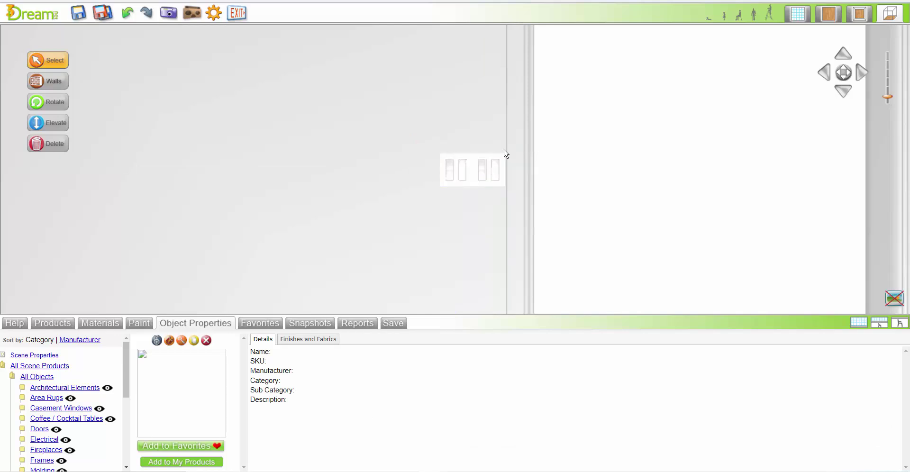
Step: Restore the saved snapshot camera view showing the sofa and fireplace wall, and examine the room in the enlarged scene
{"action": "left_click", "coordinate": [310, 323]}
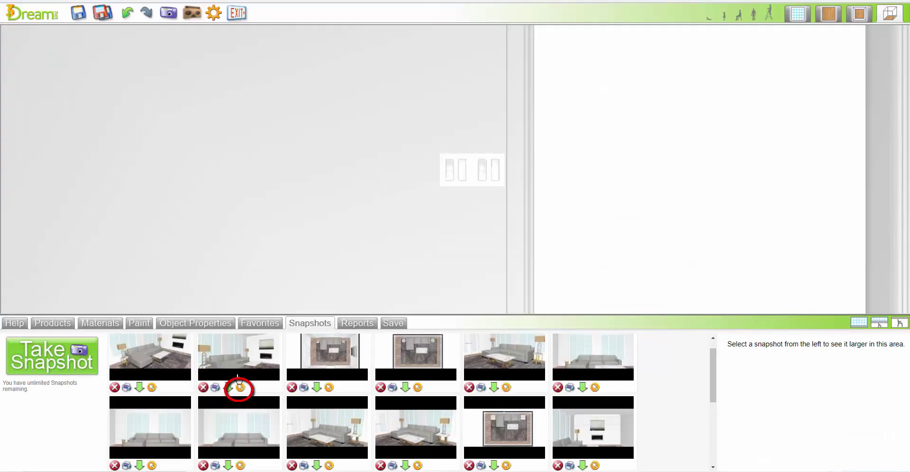
{"action": "left_click", "coordinate": [241, 388]}
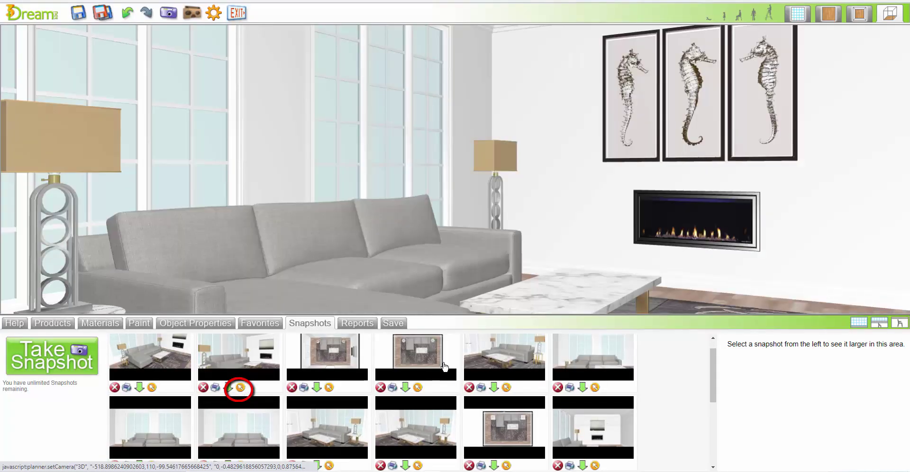
{"action": "left_click", "coordinate": [861, 323]}
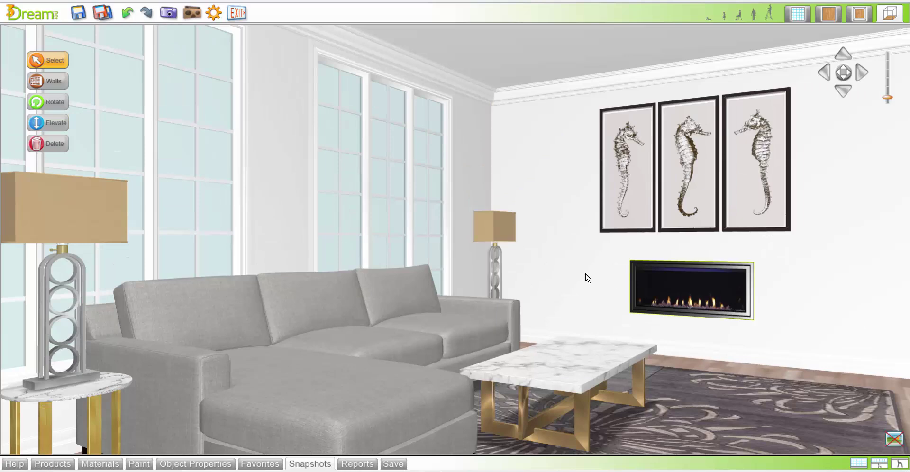
Step: Reset the product search and search the catalog for the Accessories category, Plants sub category
{"action": "left_click", "coordinate": [52, 464]}
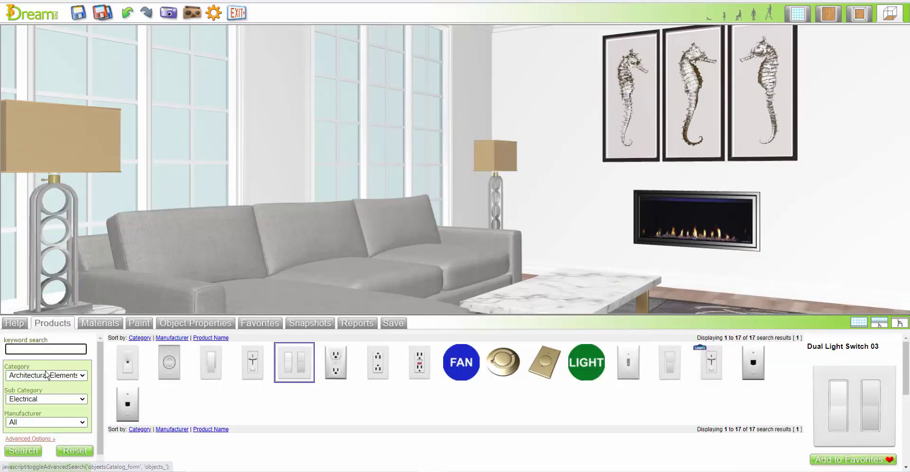
{"action": "left_click", "coordinate": [74, 451]}
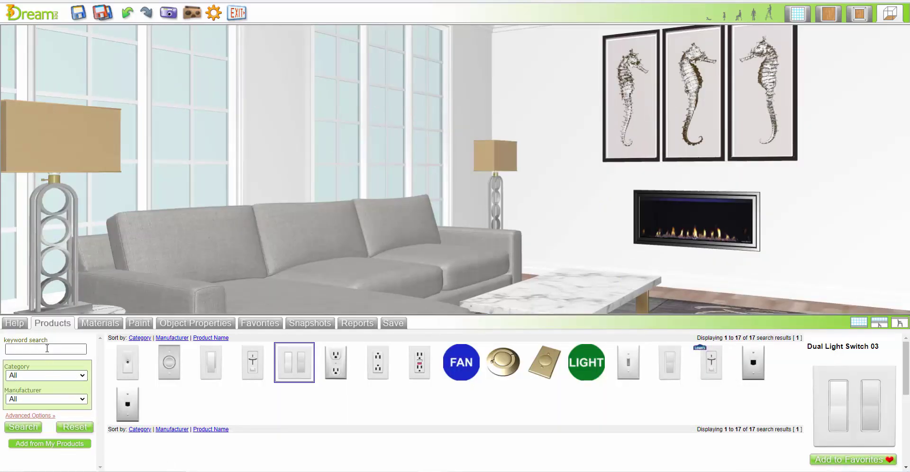
{"action": "left_click", "coordinate": [60, 380]}
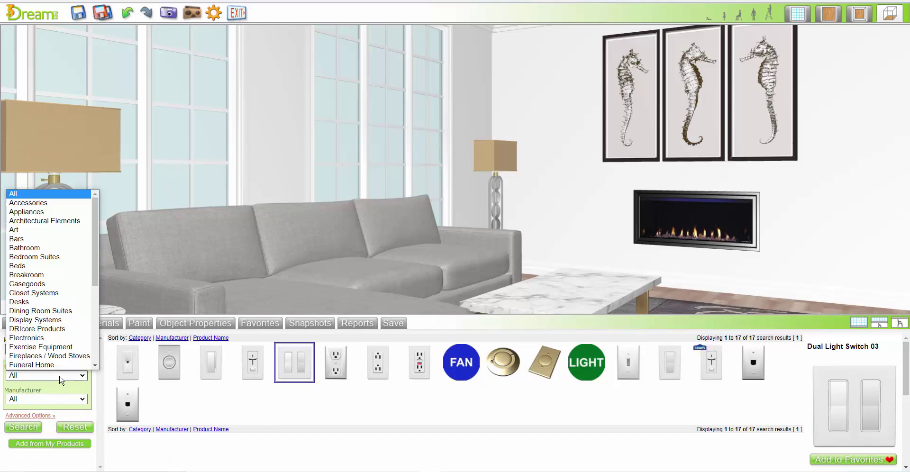
{"action": "left_click", "coordinate": [55, 204]}
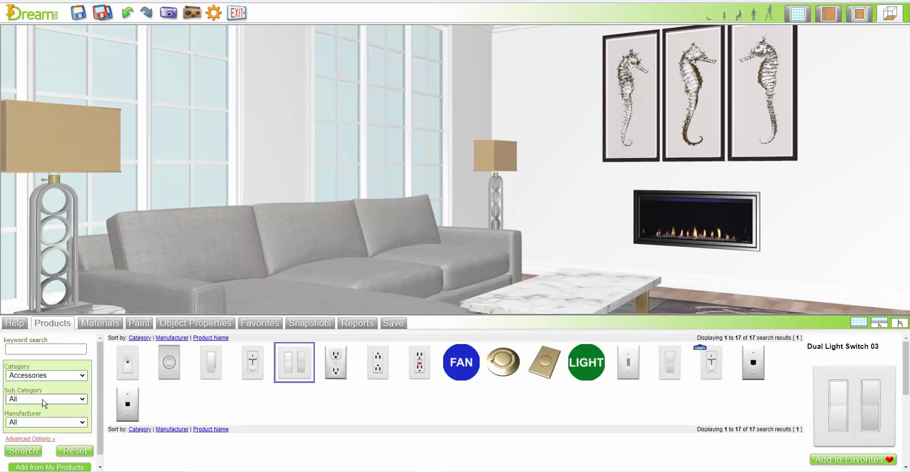
{"action": "left_click", "coordinate": [44, 404]}
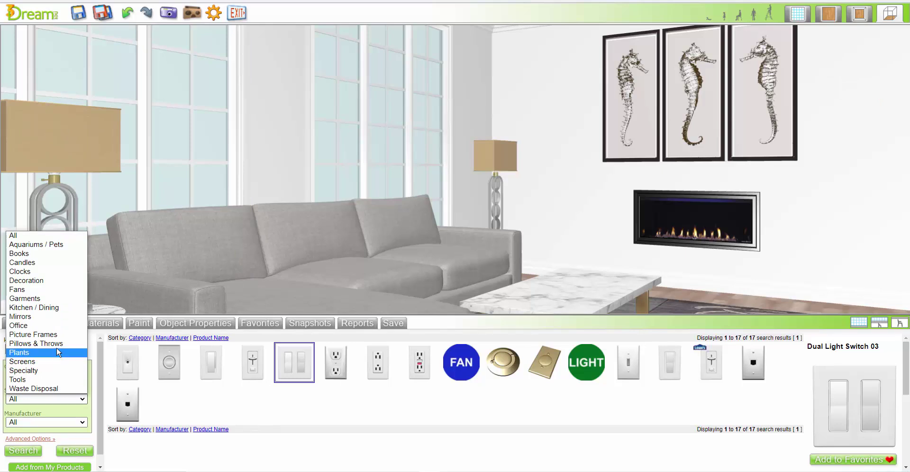
{"action": "left_click", "coordinate": [33, 352]}
{"action": "left_click", "coordinate": [31, 453]}
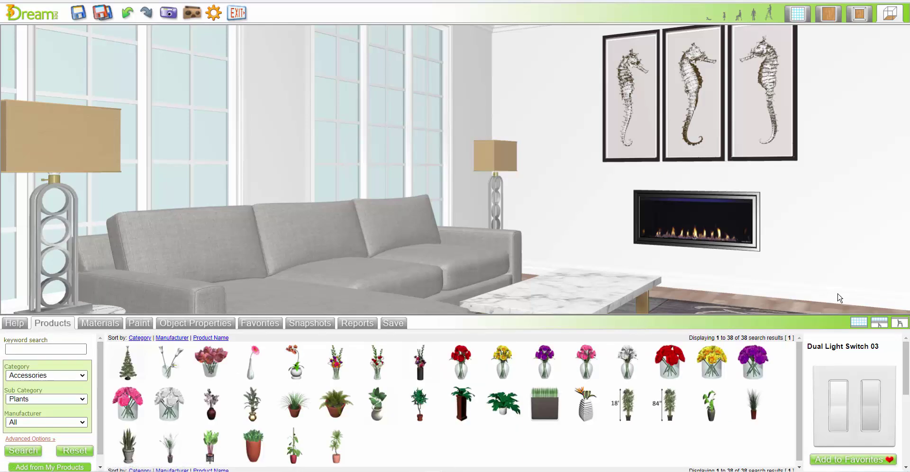
Step: Place Plant 19 and Plant 18 in the room corner beyond the sofa's end table and Plant 15 in the corner beside the other end table
{"action": "left_click", "coordinate": [829, 13]}
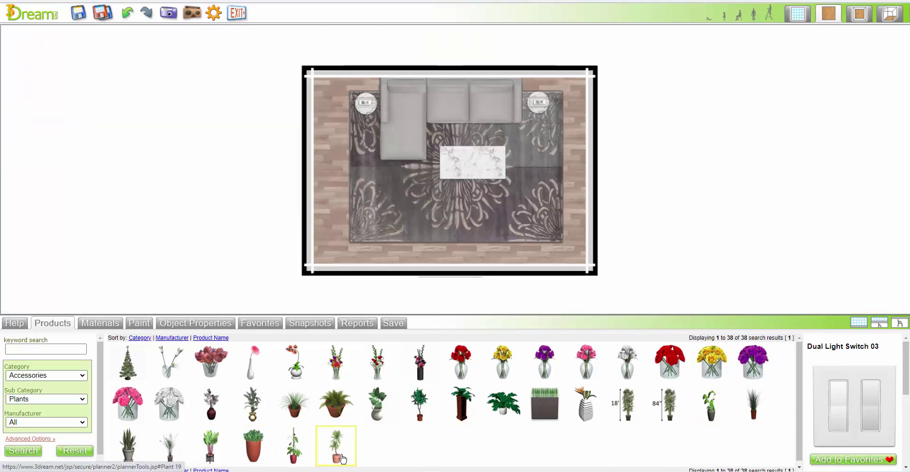
{"action": "left_click_drag", "start_coordinate": [336, 460], "coordinate": [572, 97]}
{"action": "left_click", "coordinate": [329, 301]}
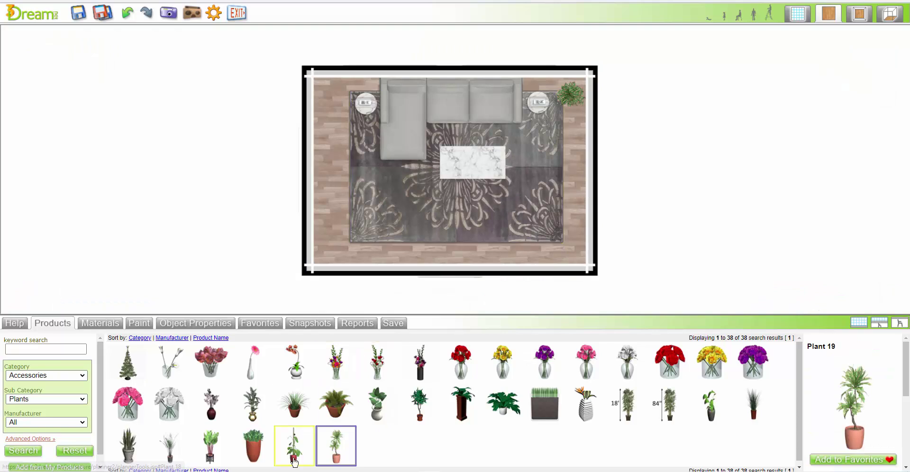
{"action": "left_click_drag", "start_coordinate": [293, 460], "coordinate": [568, 91]}
{"action": "left_click", "coordinate": [564, 91]}
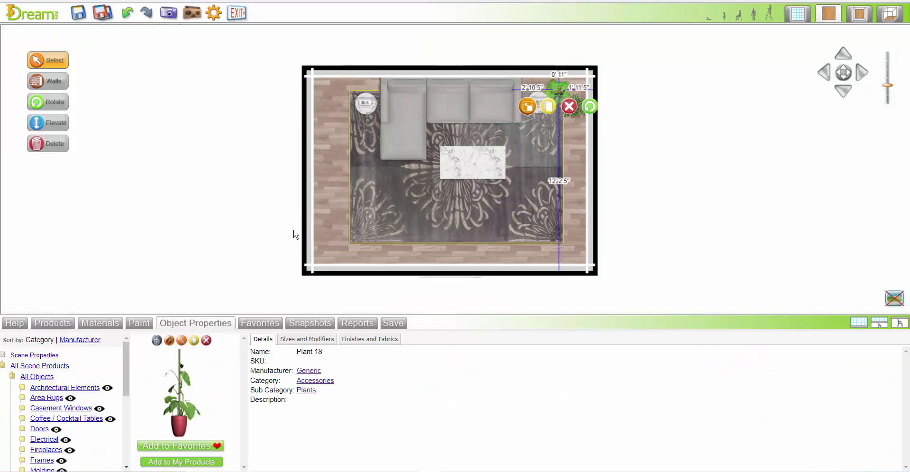
{"action": "left_click", "coordinate": [314, 390]}
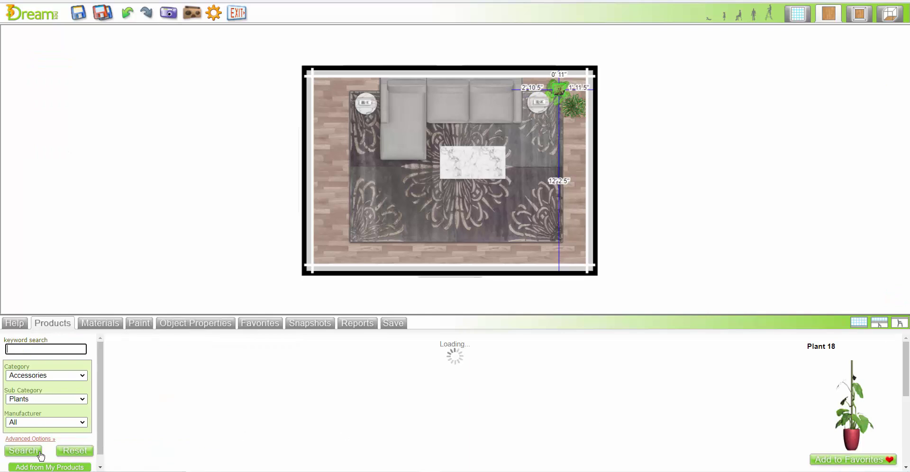
{"action": "left_click_drag", "start_coordinate": [164, 438], "coordinate": [334, 98]}
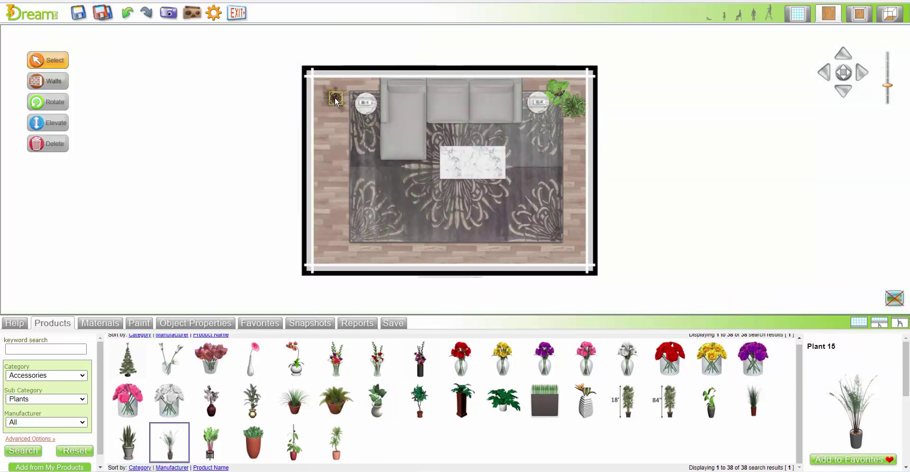
Step: Reset the product search and search the catalog for the keyword "armcha"
{"action": "left_click", "coordinate": [75, 450]}
{"action": "left_click", "coordinate": [39, 349]}
{"action": "type", "text": "armcha"}
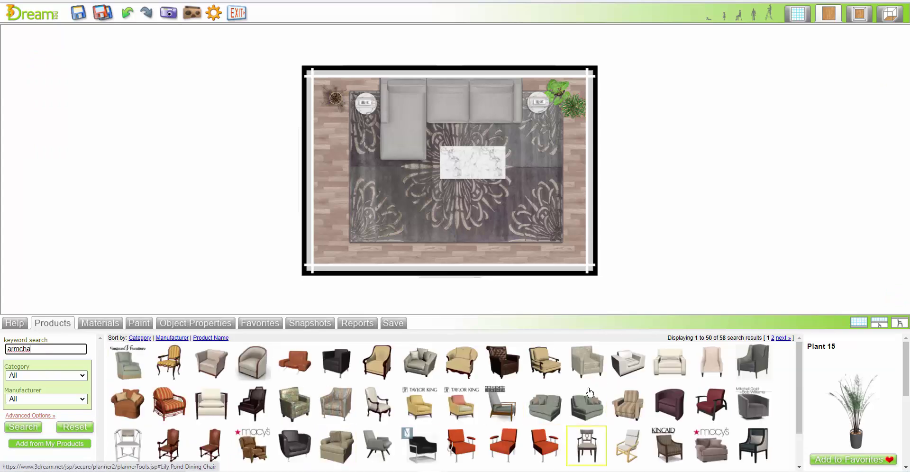
Step: Place the Aston Recliner on the rug corner nearest the fireplace and opening, and rotate it to face the coffee table
{"action": "left_click_drag", "start_coordinate": [503, 406], "coordinate": [533, 213]}
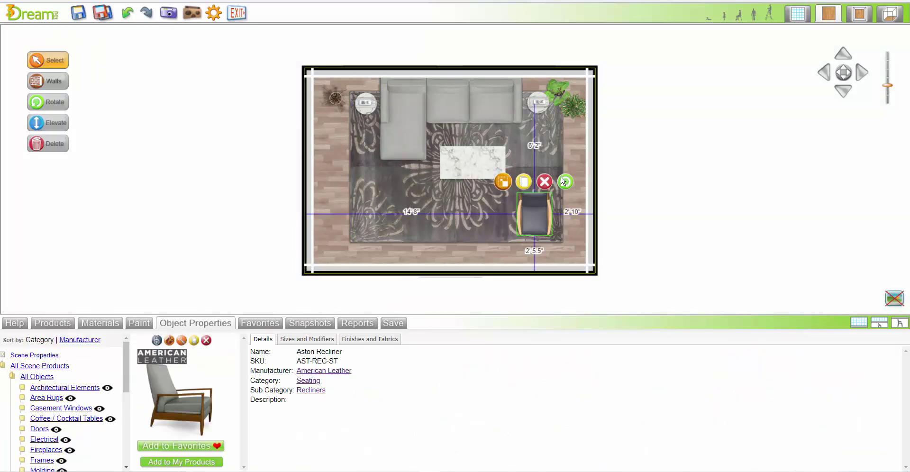
{"action": "left_click_drag", "start_coordinate": [563, 181], "coordinate": [624, 202]}
{"action": "left_click_drag", "start_coordinate": [536, 209], "coordinate": [541, 210]}
{"action": "left_click", "coordinate": [678, 202]}
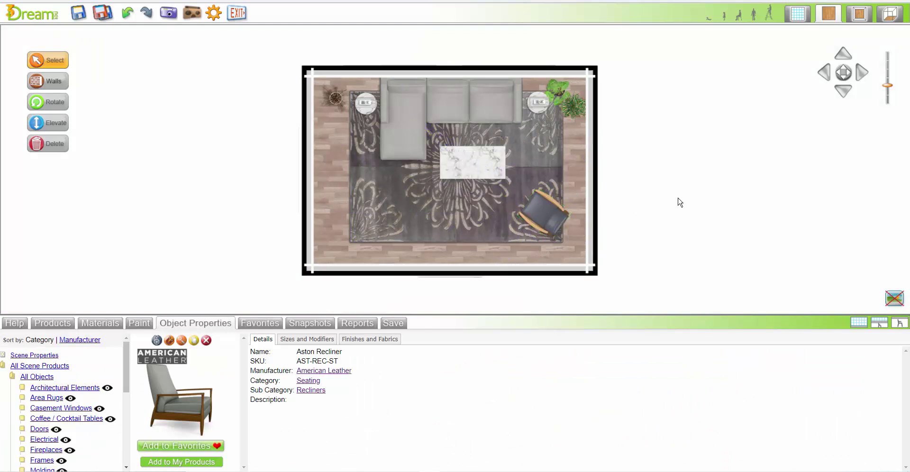
Step: Select Door 09 French and bring its wall up close in the 3D view
{"action": "left_click", "coordinate": [861, 15]}
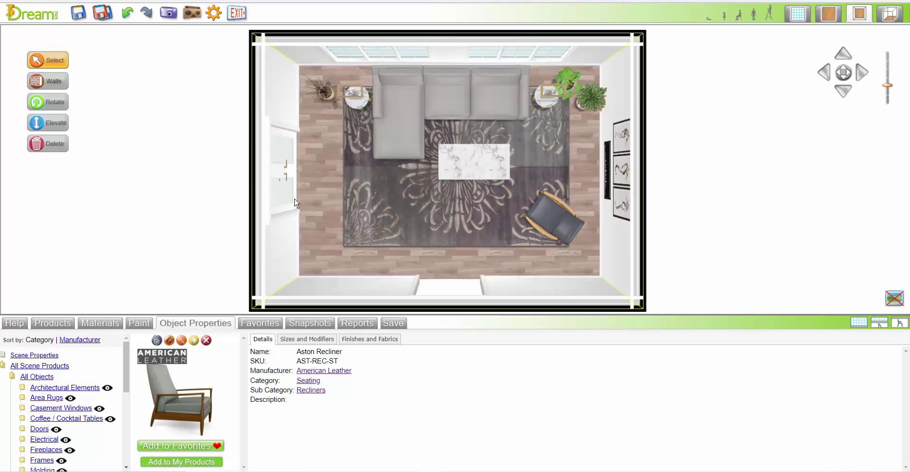
{"action": "left_click", "coordinate": [282, 162]}
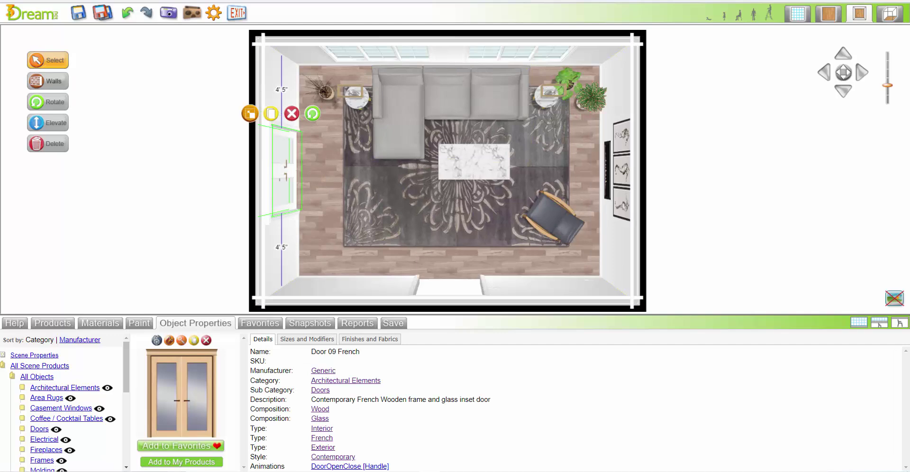
{"action": "left_click", "coordinate": [887, 21]}
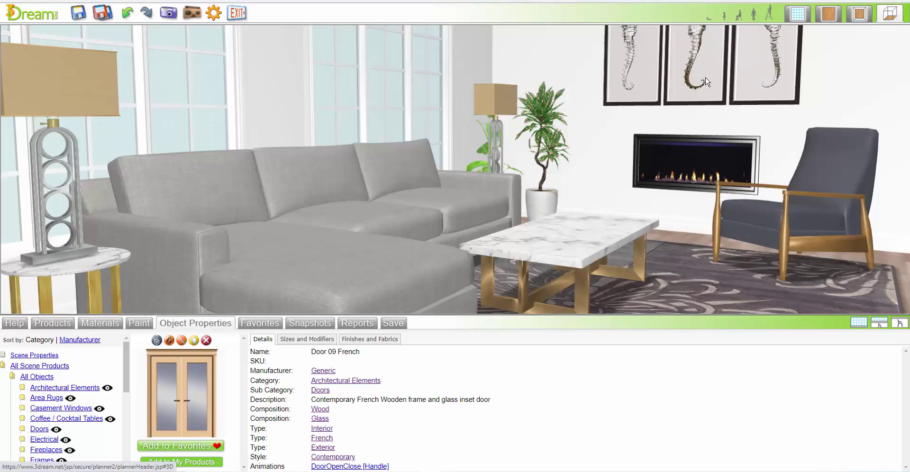
{"action": "left_click", "coordinate": [182, 340]}
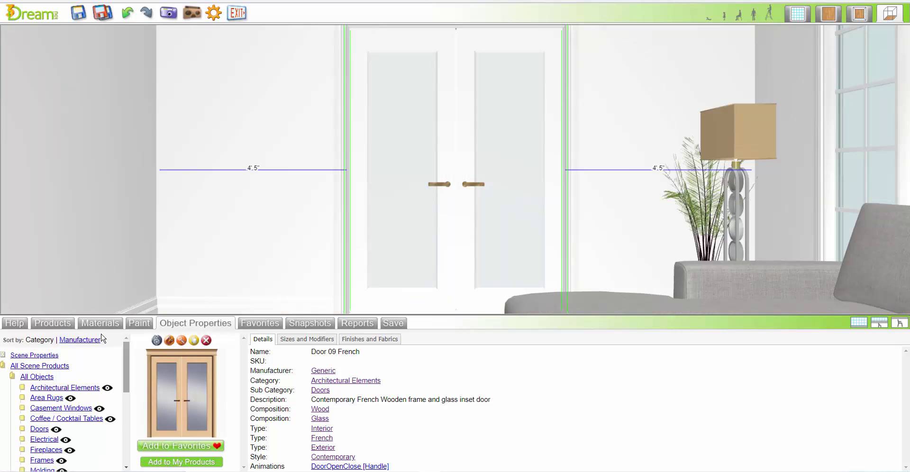
Step: Search the product catalog for "art" and hang the 20"W x 26"H Template on the bare wall section beside the French doors
{"action": "left_click", "coordinate": [58, 325]}
{"action": "double_click", "coordinate": [45, 349]}
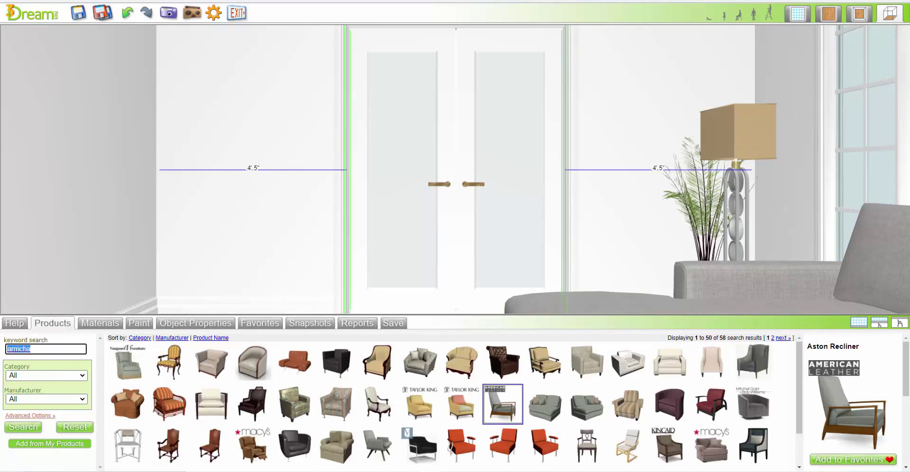
{"action": "key", "text": "Return"}
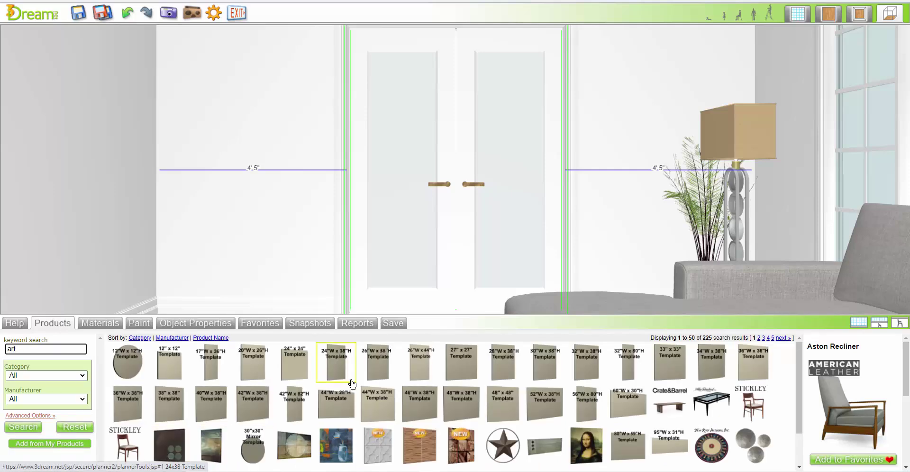
{"action": "left_click_drag", "start_coordinate": [253, 362], "coordinate": [255, 167]}
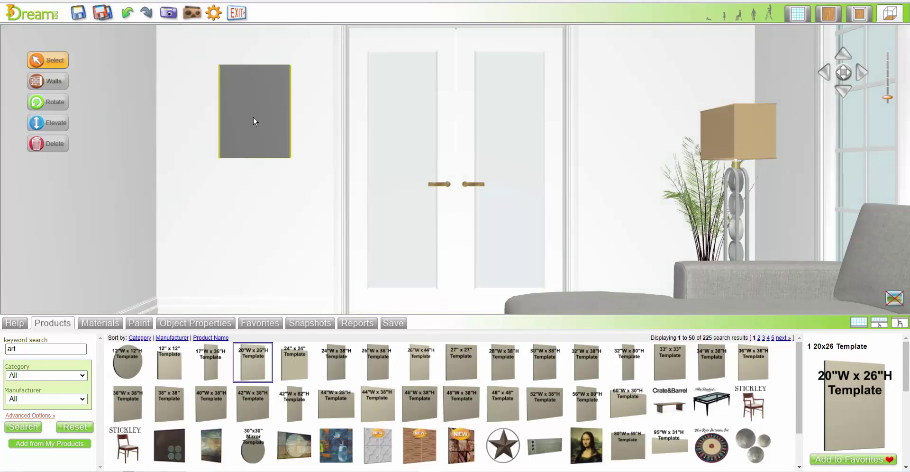
Step: Duplicate the art template and move the copy behind the lamp on the other side of the French doors, about 1' 2" from the door trim
{"action": "left_click", "coordinate": [253, 121]}
{"action": "left_click", "coordinate": [255, 170]}
{"action": "left_click_drag", "start_coordinate": [305, 154], "coordinate": [644, 150]}
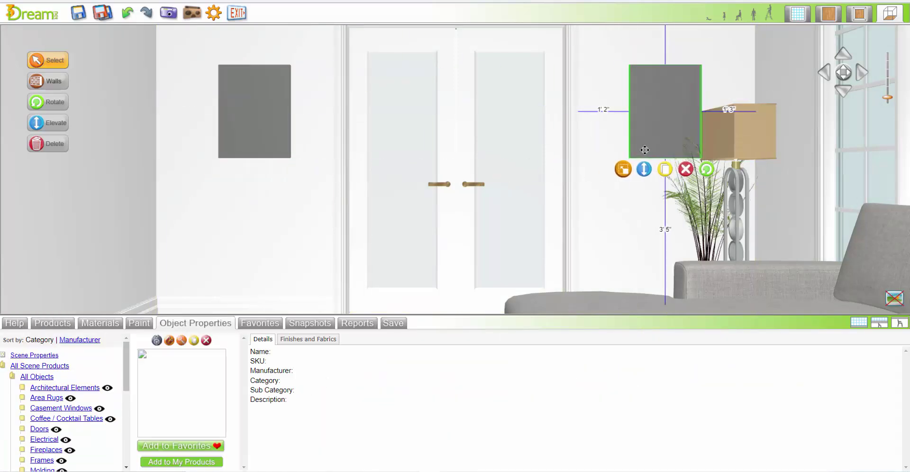
Step: Select the art template behind the lamp and search the material catalog for "art" images
{"action": "left_click", "coordinate": [181, 342]}
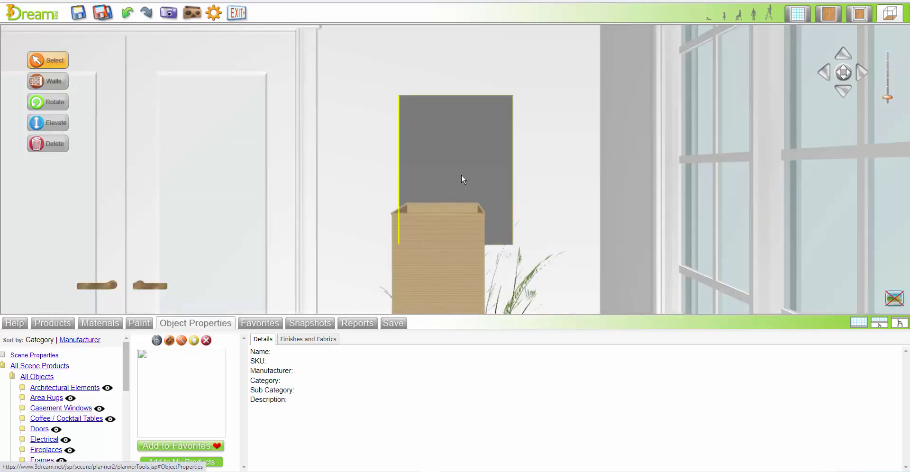
{"action": "left_click", "coordinate": [463, 173]}
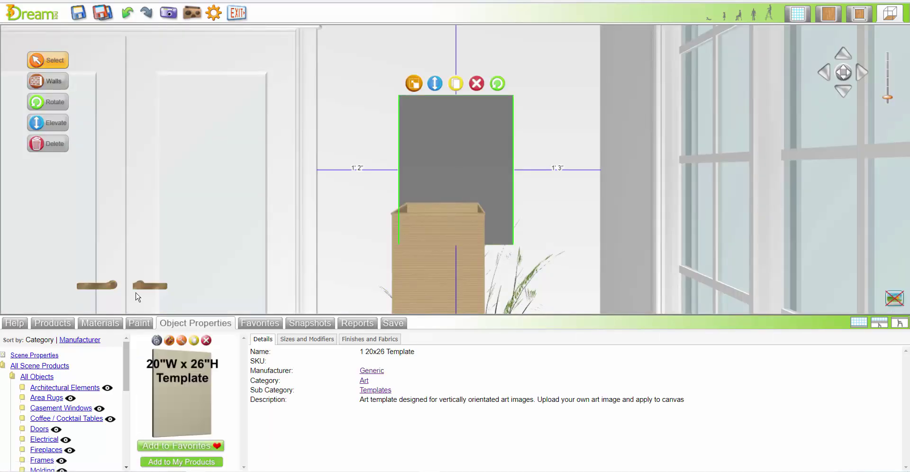
{"action": "left_click", "coordinate": [100, 323]}
{"action": "left_click", "coordinate": [36, 339]}
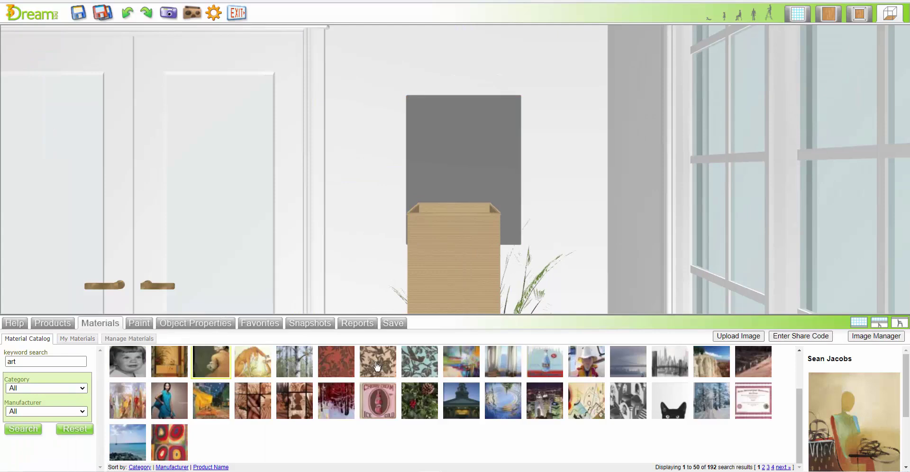
Step: Find the third page of art images, try Satori II, and apply Sean Jacobs 2 to the template behind the lamp
{"action": "left_click", "coordinate": [779, 468]}
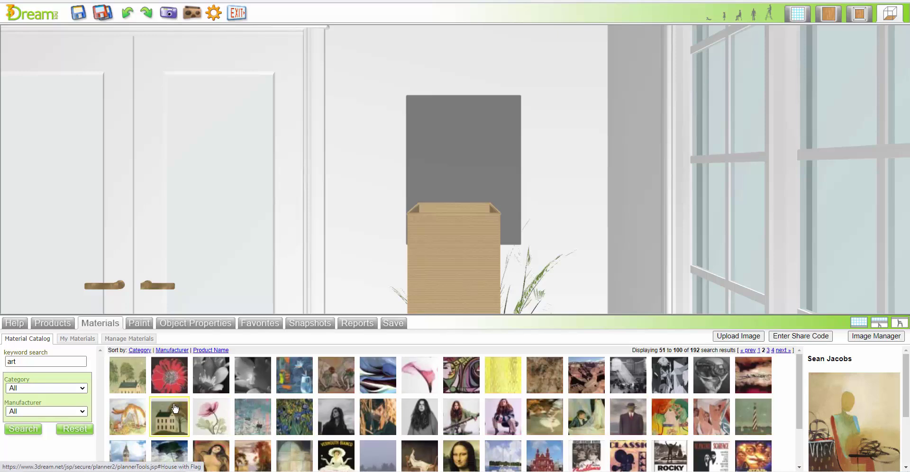
{"action": "scroll", "coordinate": [438, 403], "scroll_direction": "down", "scroll_amount": 3}
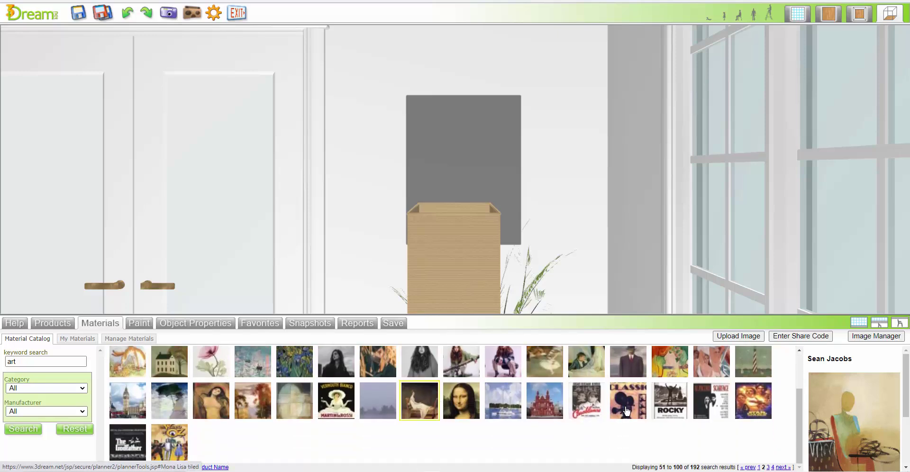
{"action": "left_click", "coordinate": [783, 467]}
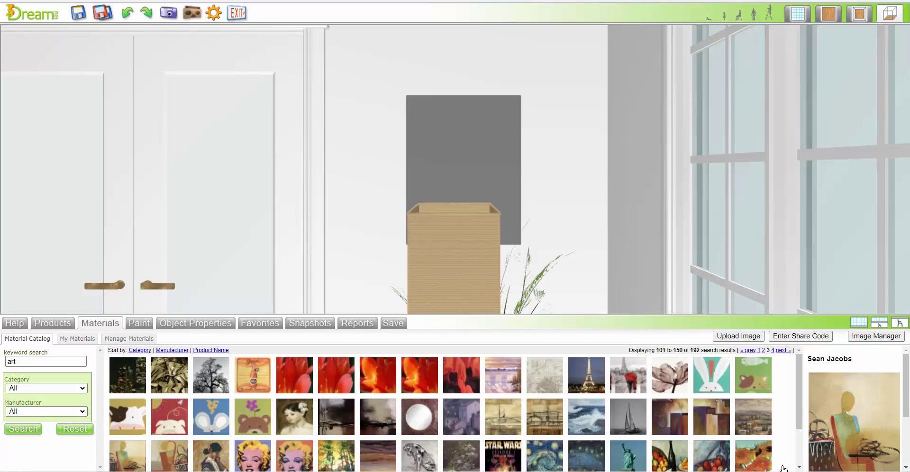
{"action": "left_click_drag", "start_coordinate": [715, 420], "coordinate": [483, 169]}
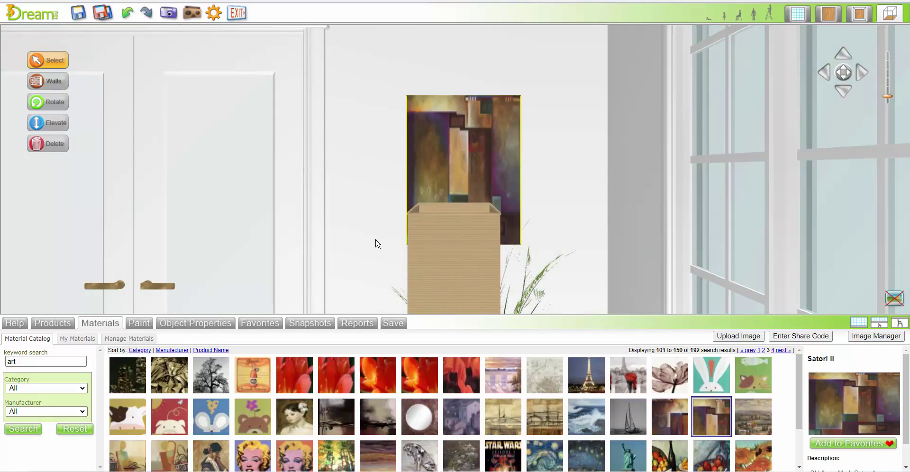
{"action": "left_click_drag", "start_coordinate": [169, 455], "coordinate": [486, 178]}
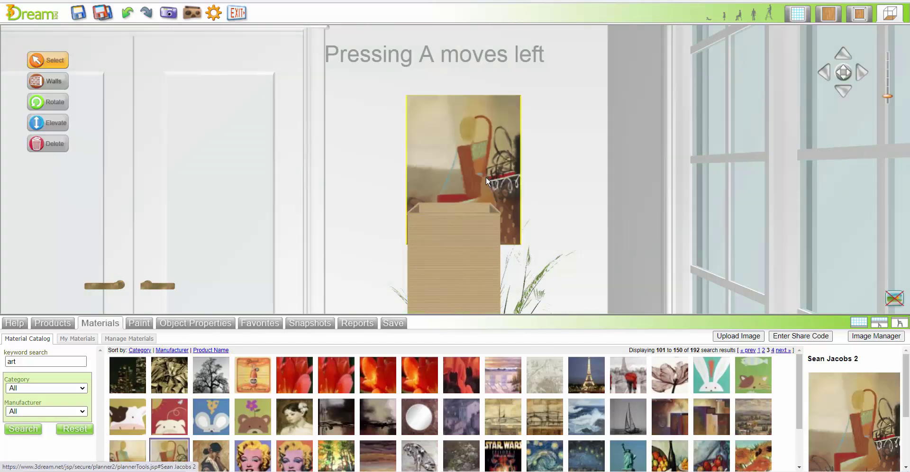
{"action": "key", "text": "a"}
{"action": "key", "text": "a"}
{"action": "left_click_drag", "start_coordinate": [127, 456], "coordinate": [368, 202]}
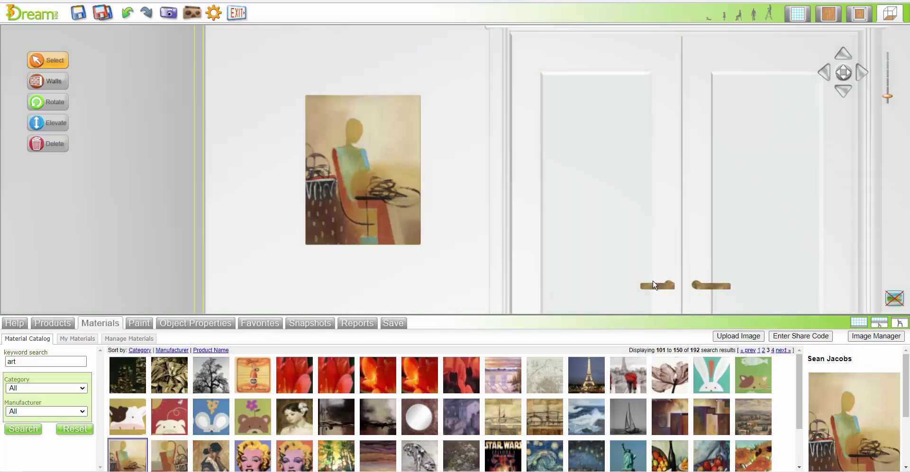
Step: Search the product catalog for "pillows" and place two overlapping, angled 15"x15" pillow templates against the backrest at the sofa's chaise end
{"action": "left_click", "coordinate": [832, 19]}
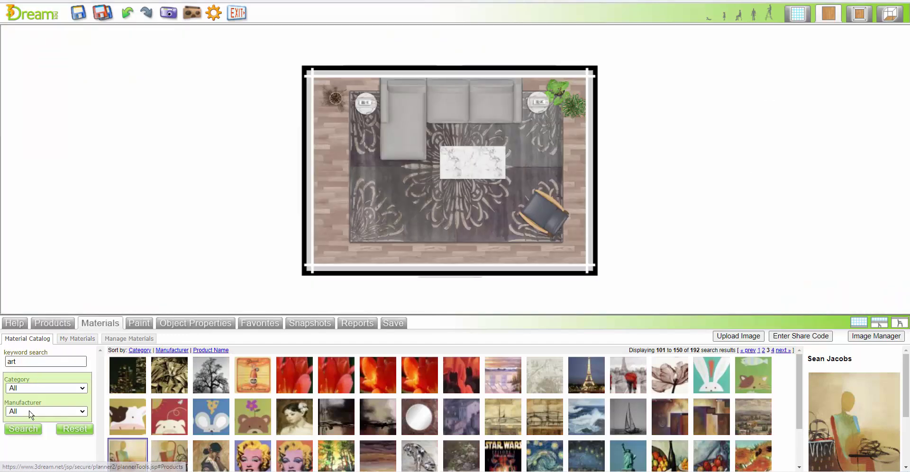
{"action": "left_click", "coordinate": [43, 323]}
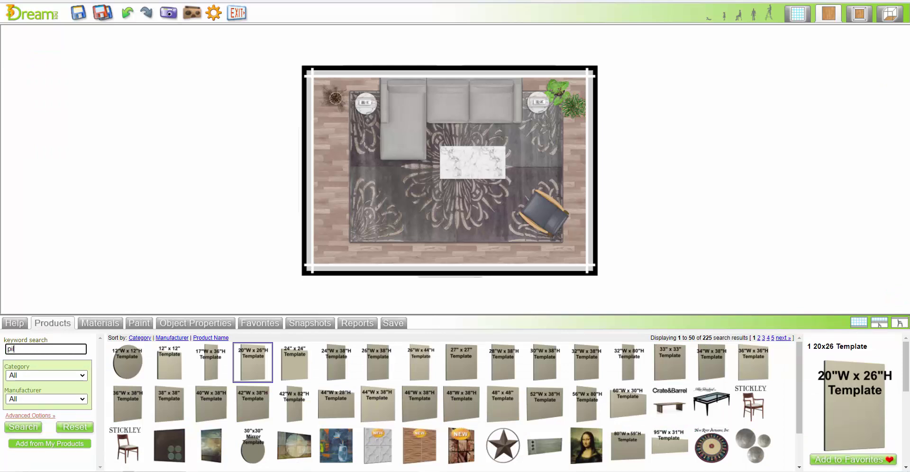
{"action": "key", "text": "Return"}
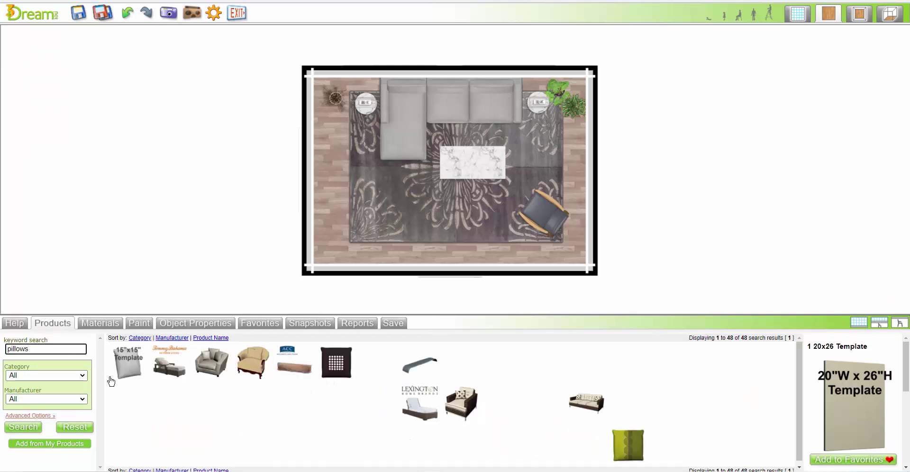
{"action": "left_click_drag", "start_coordinate": [123, 372], "coordinate": [368, 138]}
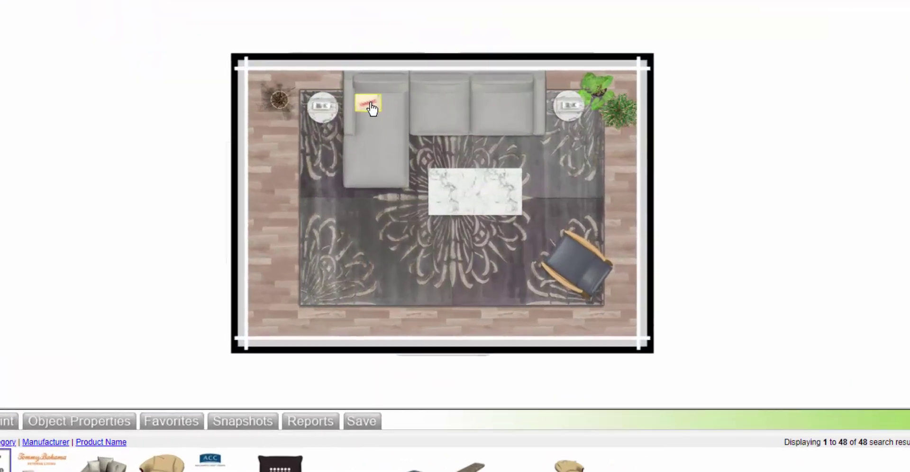
{"action": "left_click", "coordinate": [396, 101]}
{"action": "left_click_drag", "start_coordinate": [351, 104], "coordinate": [348, 97]}
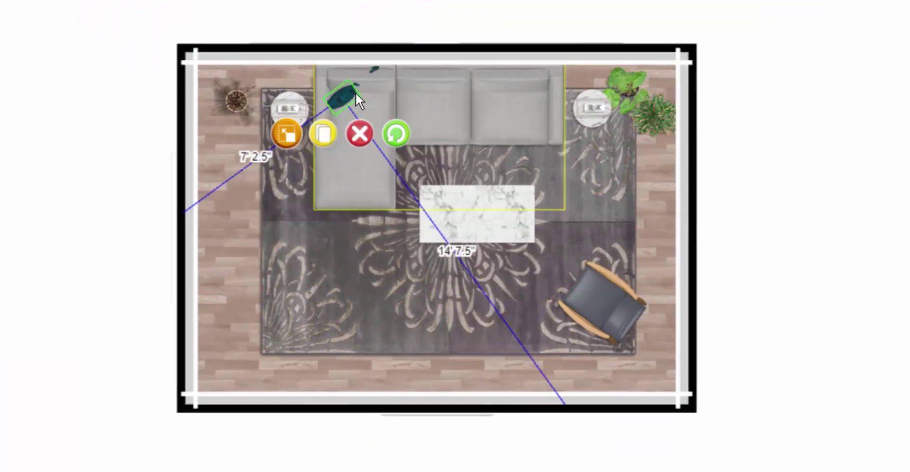
{"action": "left_click_drag", "start_coordinate": [375, 68], "coordinate": [368, 90]}
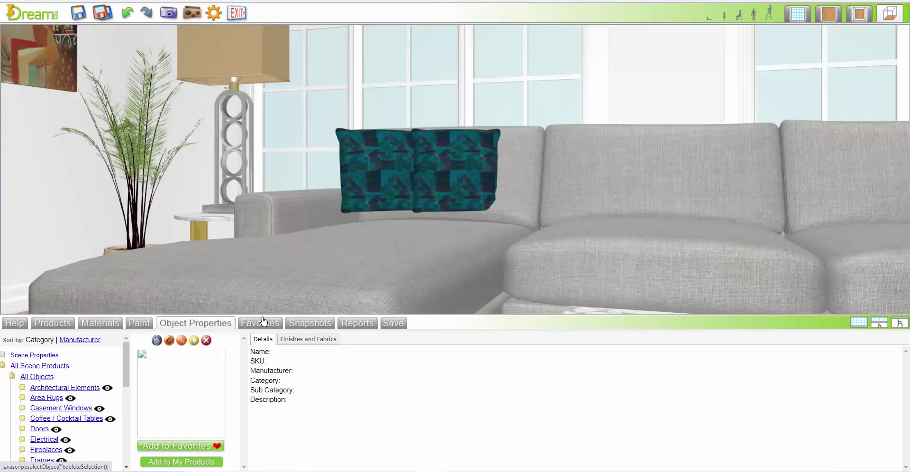
Step: Select both pillows together in the 3D view and lower them until they rest on the chaise seat
{"action": "left_click", "coordinate": [474, 167]}
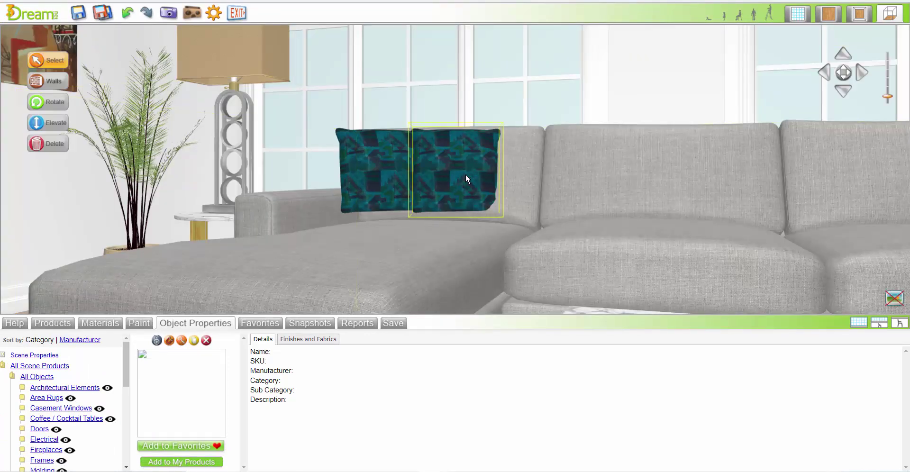
{"action": "left_click", "coordinate": [466, 175]}
{"action": "left_click", "coordinate": [398, 172], "text": "ctrl"}
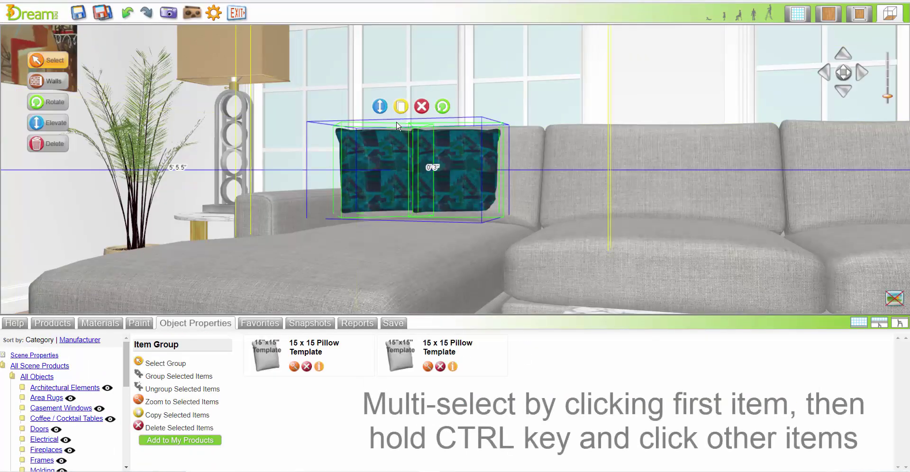
{"action": "key", "text": "Page_Down"}
{"action": "key", "text": "Page_Down"}
{"action": "key", "text": "Page_Down"}
{"action": "key", "text": "Page_Down"}
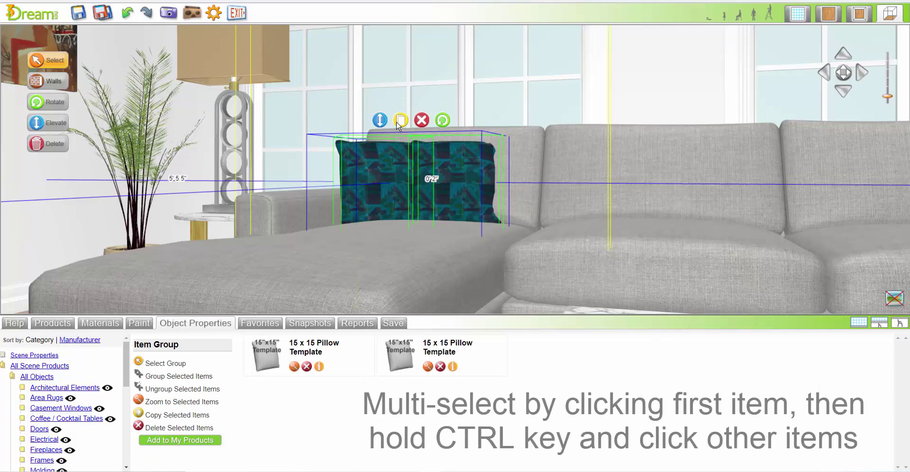
{"action": "left_click", "coordinate": [584, 237], "text": "ctrl"}
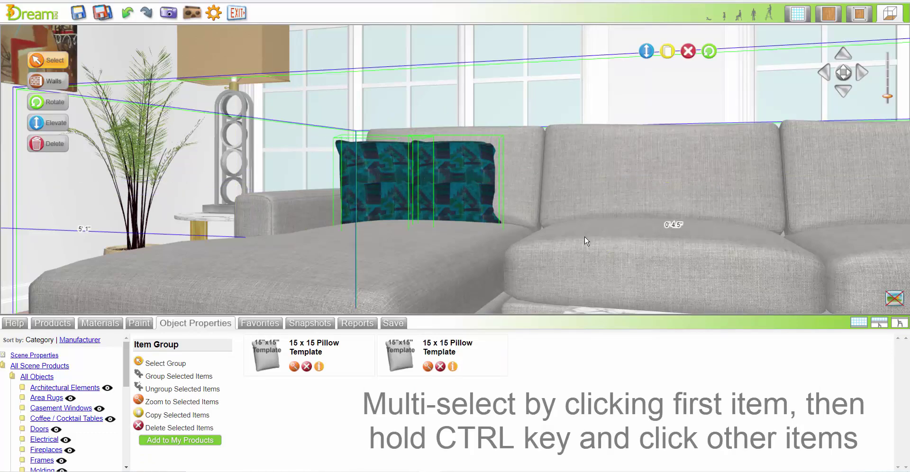
{"action": "scroll", "coordinate": [585, 237], "scroll_direction": "down", "scroll_amount": 3}
{"action": "scroll", "coordinate": [587, 240], "scroll_direction": "up", "scroll_amount": 3}
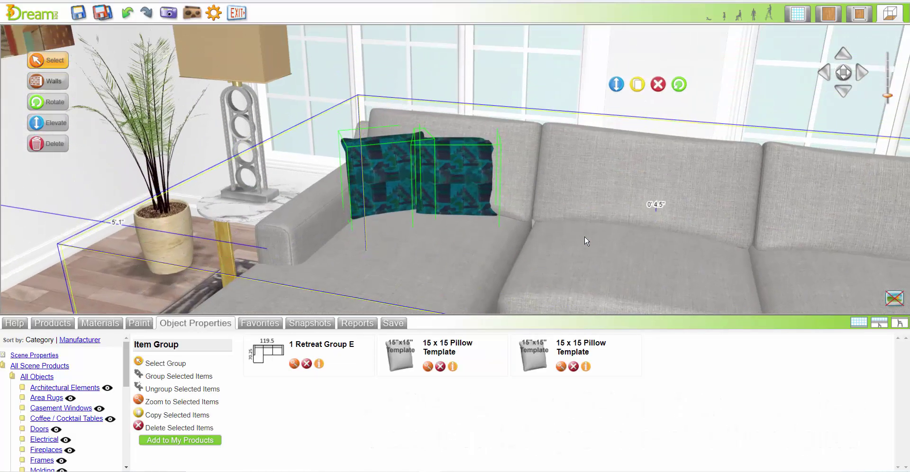
{"action": "left_click", "coordinate": [117, 296]}
Step: Duplicate the pair of pillows in the plan view and arrange the copies as a mirrored pair at the sofa's opposite end
{"action": "left_click", "coordinate": [829, 14]}
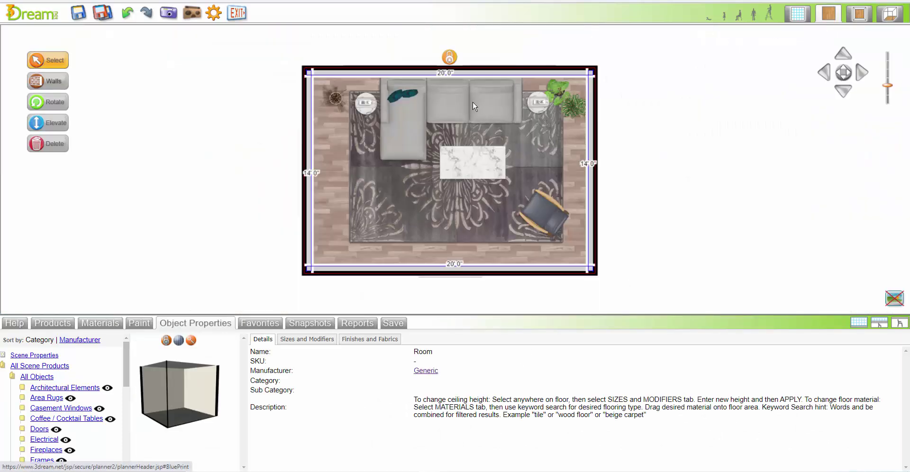
{"action": "left_click", "coordinate": [398, 99]}
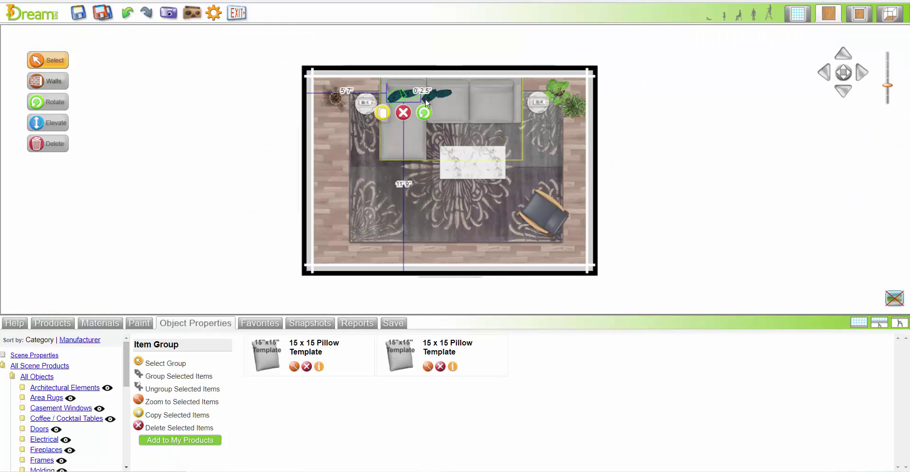
{"action": "left_click_drag", "start_coordinate": [423, 102], "coordinate": [610, 117]}
{"action": "left_click", "coordinate": [622, 108]}
{"action": "mouse_move", "coordinate": [495, 107]}
{"action": "left_mouse_down"}
{"action": "mouse_move", "coordinate": [507, 96]}
{"action": "mouse_move", "coordinate": [481, 99]}
{"action": "mouse_move", "coordinate": [491, 94]}
{"action": "left_mouse_up"}
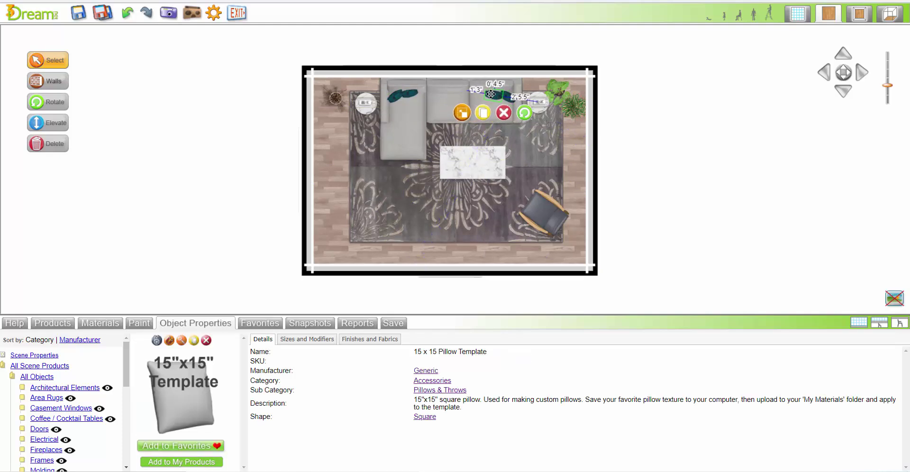
{"action": "left_click", "coordinate": [667, 116]}
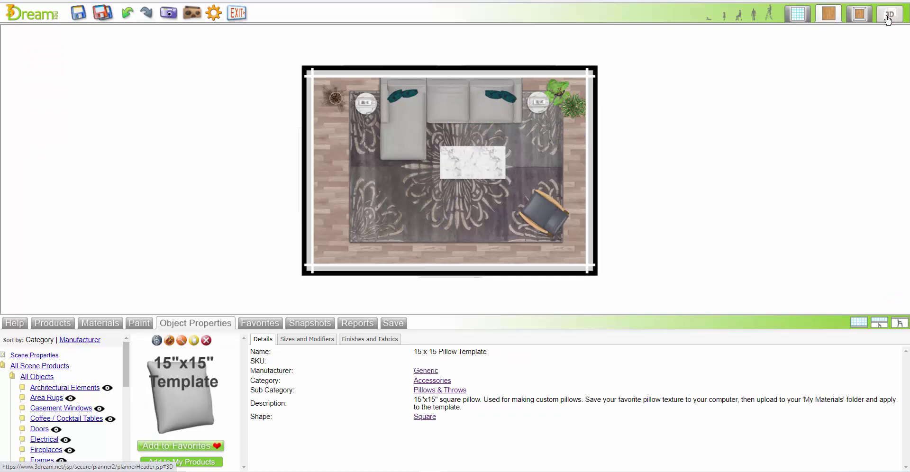
Step: Select the sectional sofa and all four pillows in the 3D view and group them
{"action": "left_click", "coordinate": [891, 14]}
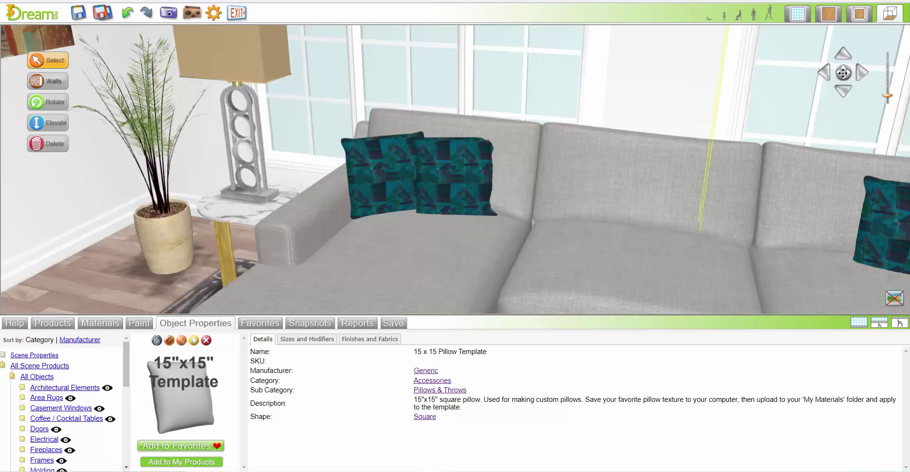
{"action": "left_click", "coordinate": [843, 76]}
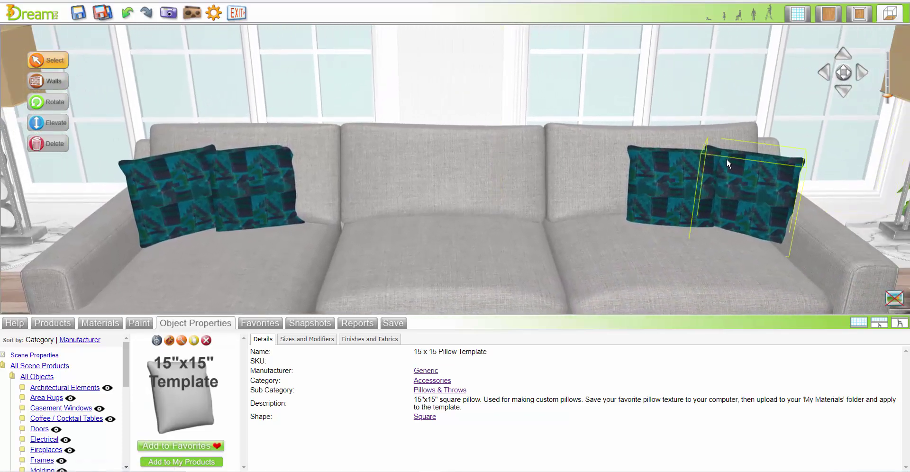
{"action": "left_click", "coordinate": [727, 280]}
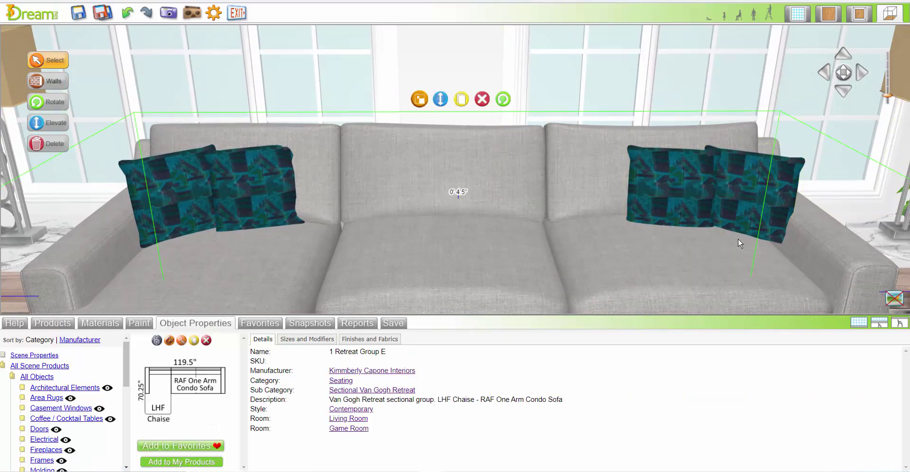
{"action": "left_click", "coordinate": [752, 206], "text": "ctrl"}
{"action": "left_click", "coordinate": [674, 202], "text": "ctrl"}
{"action": "left_click", "coordinate": [165, 216], "text": "ctrl"}
{"action": "left_click", "coordinate": [246, 190], "text": "ctrl"}
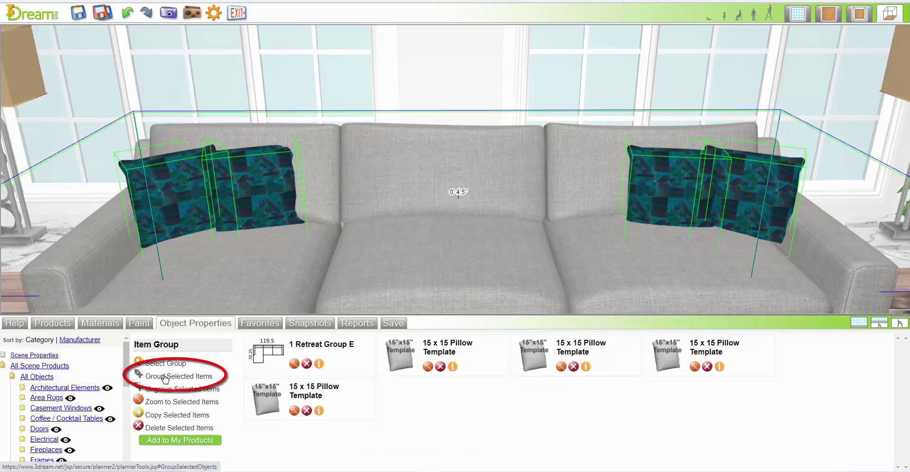
{"action": "left_click", "coordinate": [165, 377]}
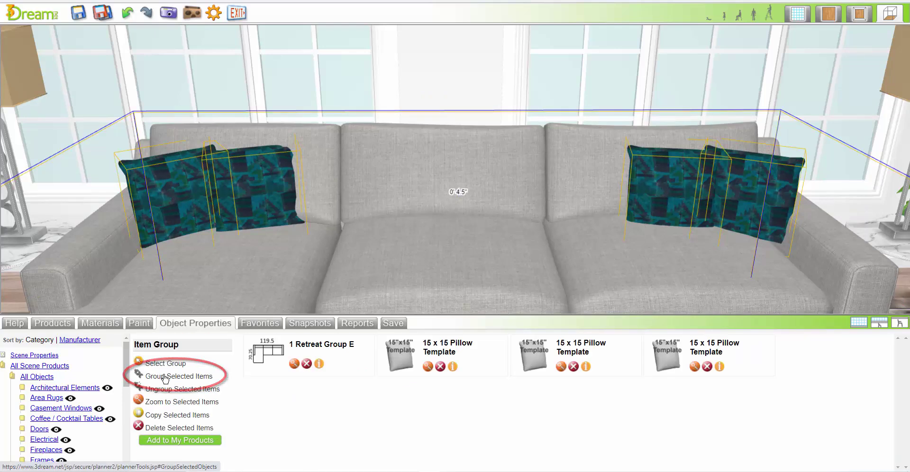
Step: Search the material catalog for "fabric" and apply Accord II Crimson to the grouped pillows
{"action": "left_click", "coordinate": [107, 327]}
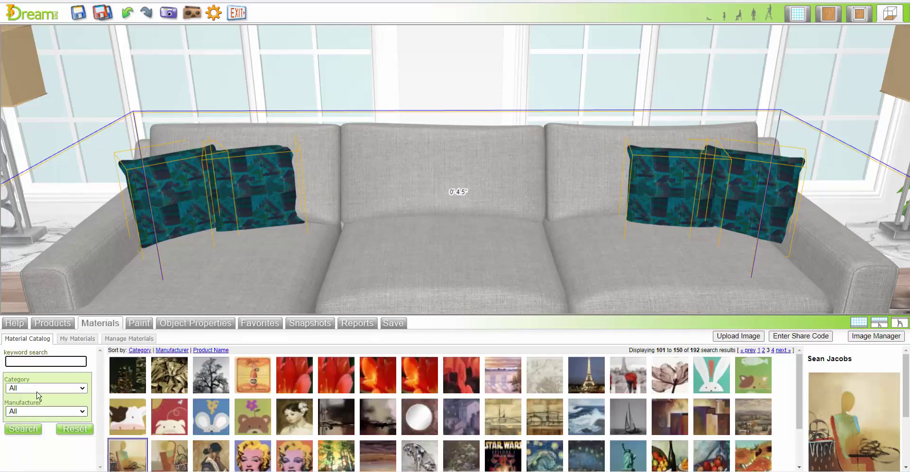
{"action": "left_click", "coordinate": [28, 361]}
{"action": "type", "text": "fabric"}
{"action": "key", "text": "Return"}
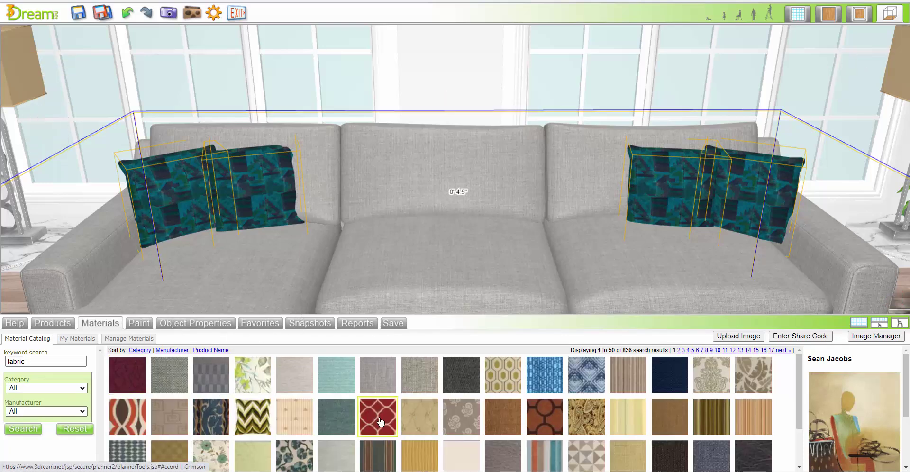
{"action": "left_click_drag", "start_coordinate": [381, 421], "coordinate": [738, 194]}
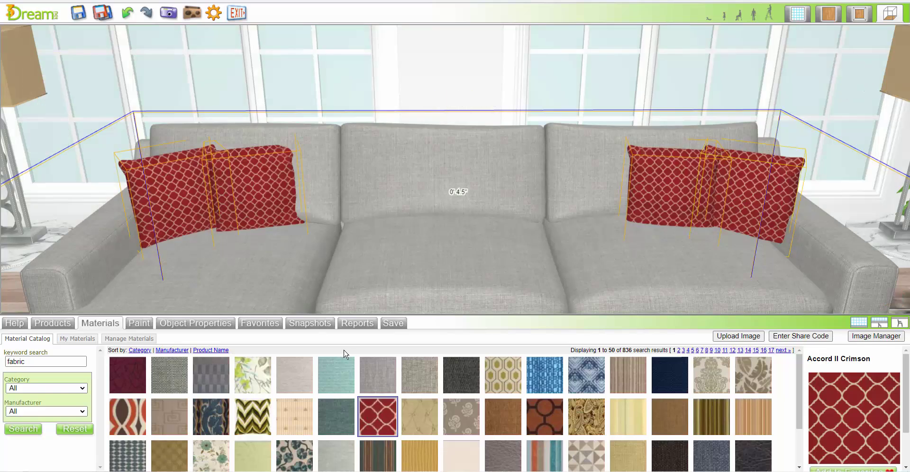
Step: Restore the angled snapshot view of the seating area, try frame finishes on the Aston Recliner, and set its cushions to Beige Leather
{"action": "left_click", "coordinate": [308, 324]}
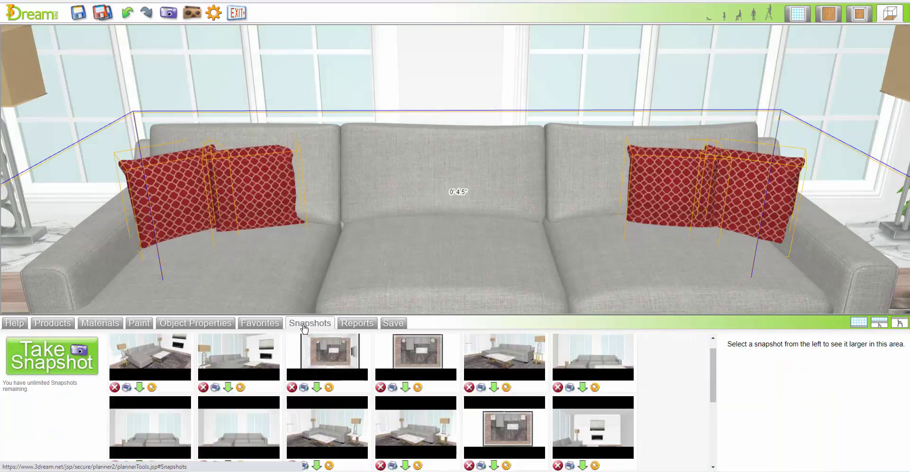
{"action": "left_click", "coordinate": [152, 388]}
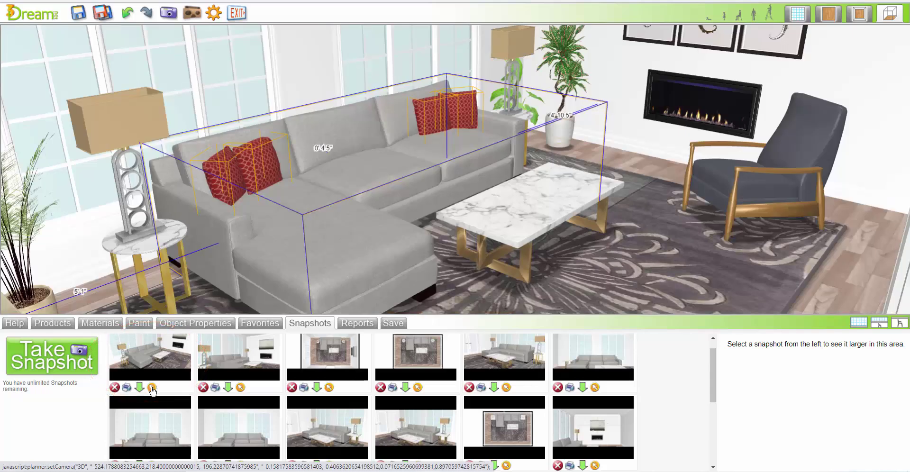
{"action": "left_click", "coordinate": [759, 180]}
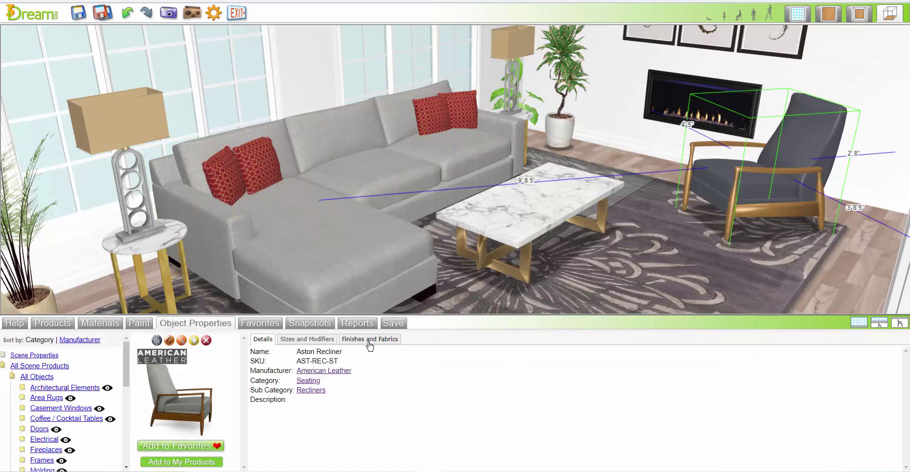
{"action": "left_click", "coordinate": [370, 339]}
{"action": "left_click", "coordinate": [419, 394]}
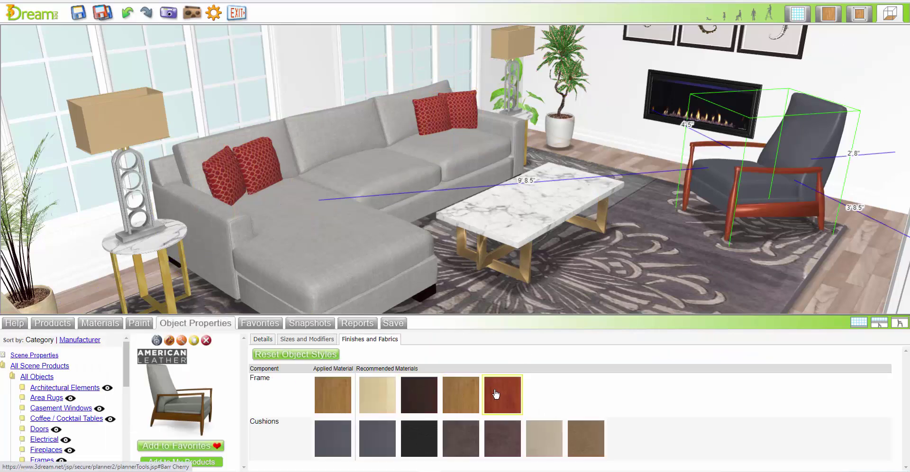
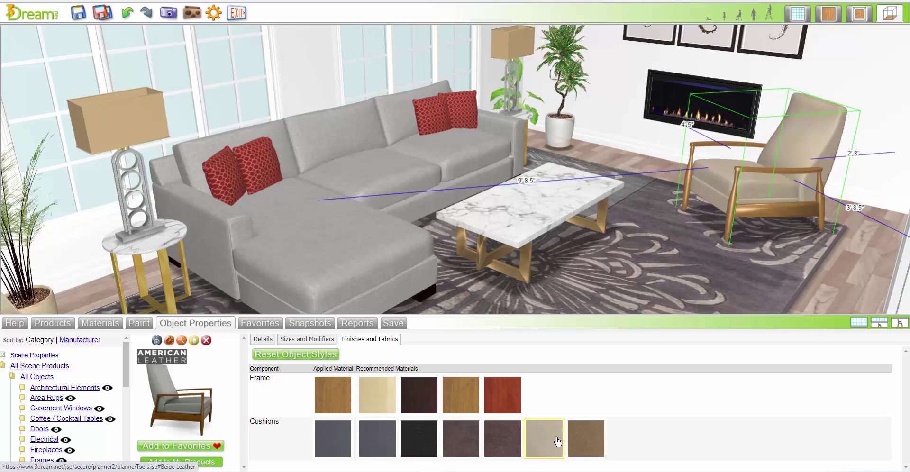
Step: Try Albers on the four grouped sofa pillows and apply the Array Dune fabric to them
{"action": "left_click", "coordinate": [100, 323]}
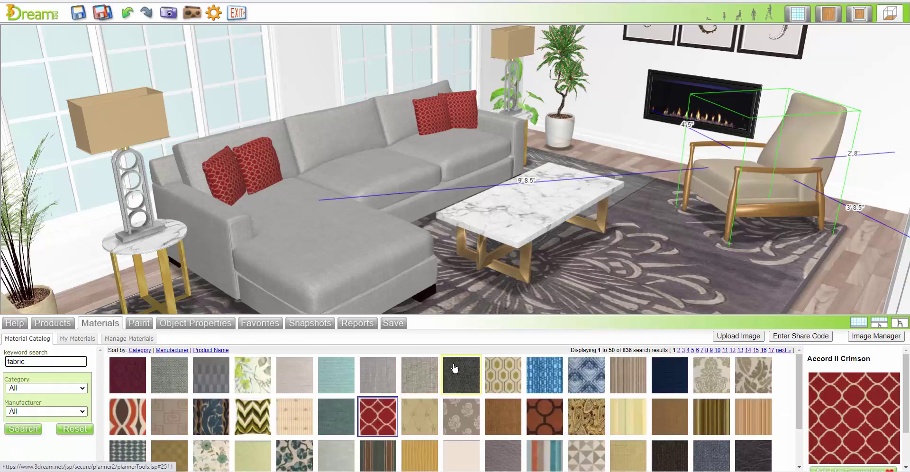
{"action": "left_click", "coordinate": [346, 247]}
{"action": "left_click", "coordinate": [112, 324]}
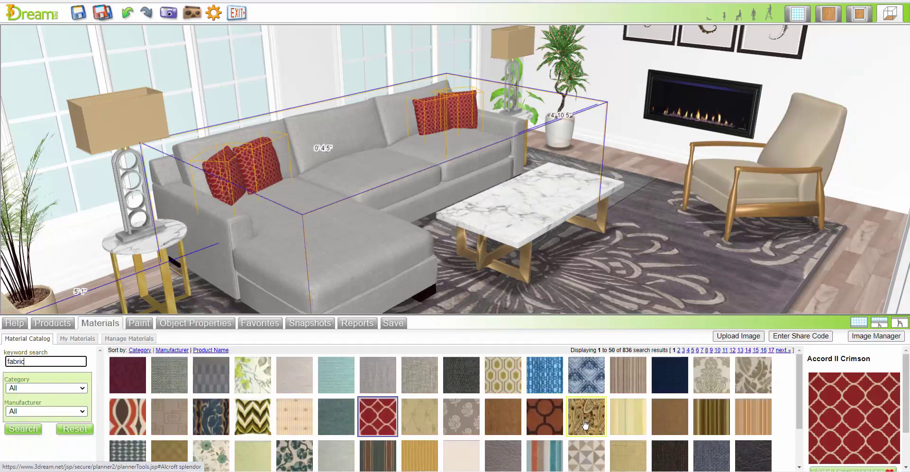
{"action": "left_click_drag", "start_coordinate": [550, 419], "coordinate": [465, 109]}
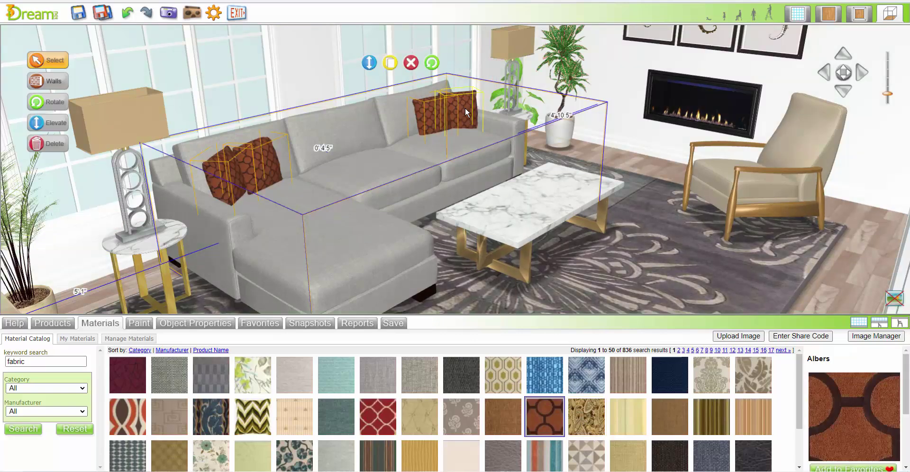
{"action": "scroll", "coordinate": [587, 401], "scroll_direction": "down", "scroll_amount": 1}
{"action": "left_click_drag", "start_coordinate": [587, 400], "coordinate": [439, 127]}
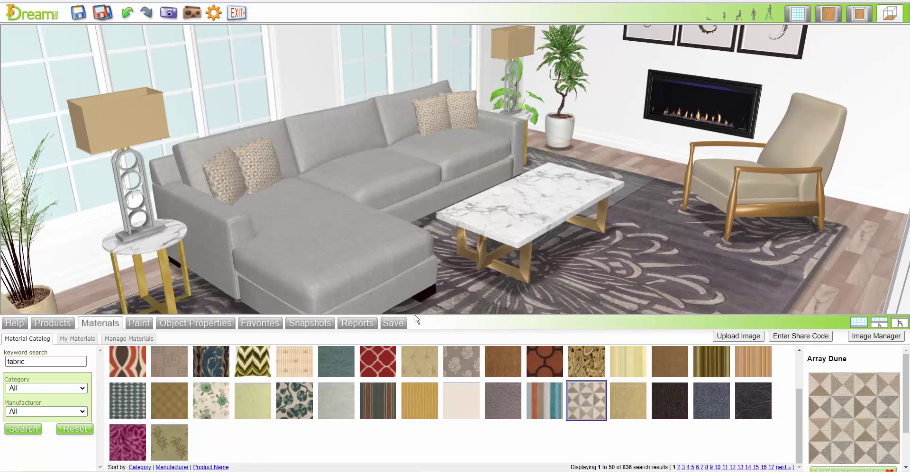
Step: Search the product catalog for "wind treat" and place Drapes 12b on both windows behind the sofa
{"action": "left_click", "coordinate": [310, 323]}
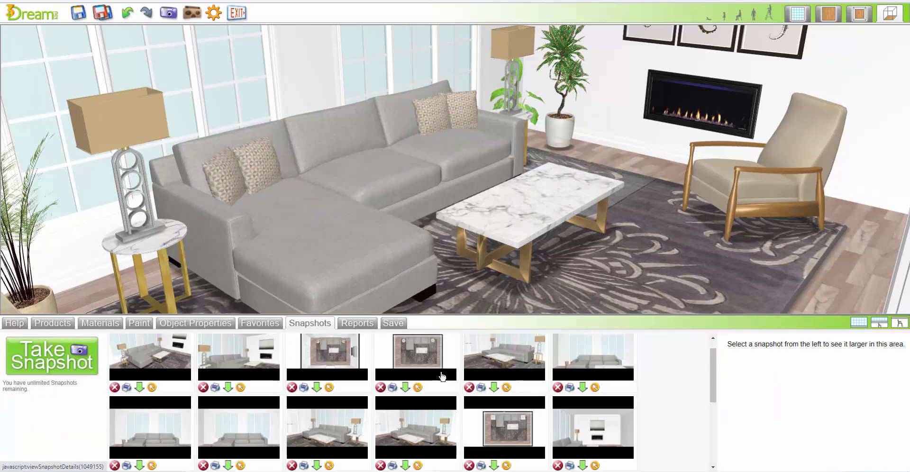
{"action": "left_click", "coordinate": [507, 387]}
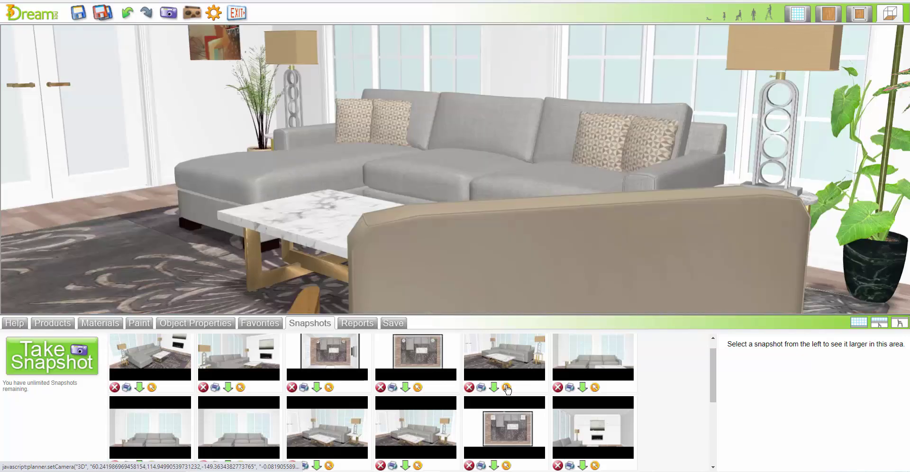
{"action": "left_click", "coordinate": [859, 323]}
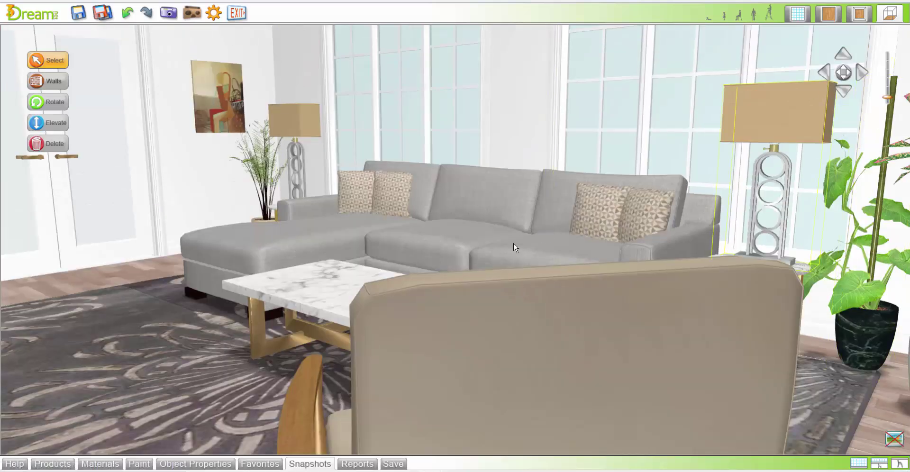
{"action": "mouse_move", "coordinate": [844, 73]}
{"action": "left_mouse_down"}
{"action": "mouse_move", "coordinate": [857, 59]}
{"action": "mouse_move", "coordinate": [877, 68]}
{"action": "mouse_move", "coordinate": [835, 73]}
{"action": "mouse_move", "coordinate": [847, 72]}
{"action": "left_mouse_up"}
{"action": "left_click", "coordinate": [844, 54]}
{"action": "left_click", "coordinate": [844, 54]}
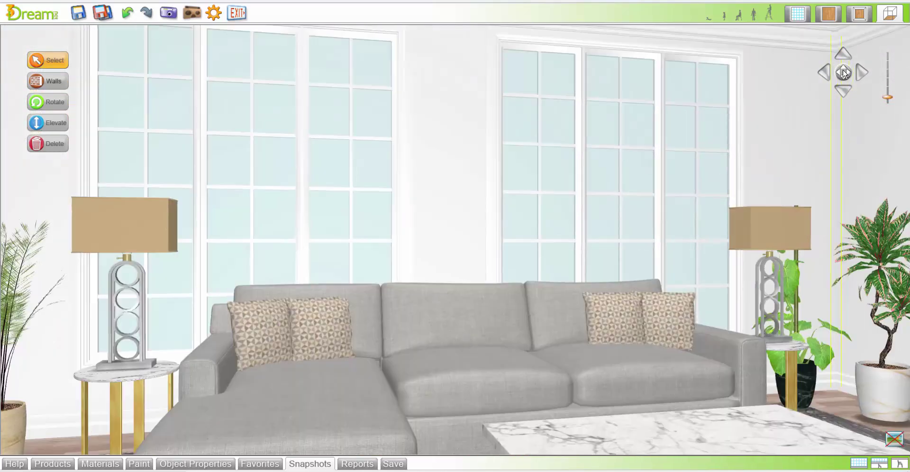
{"action": "left_click", "coordinate": [53, 464]}
{"action": "type", "text": "w"}
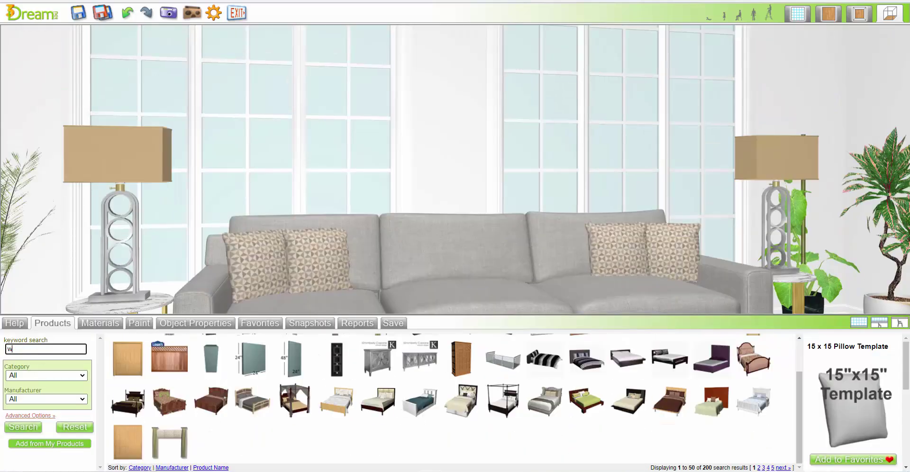
{"action": "type", "text": "ind treat"}
{"action": "key", "text": "Return"}
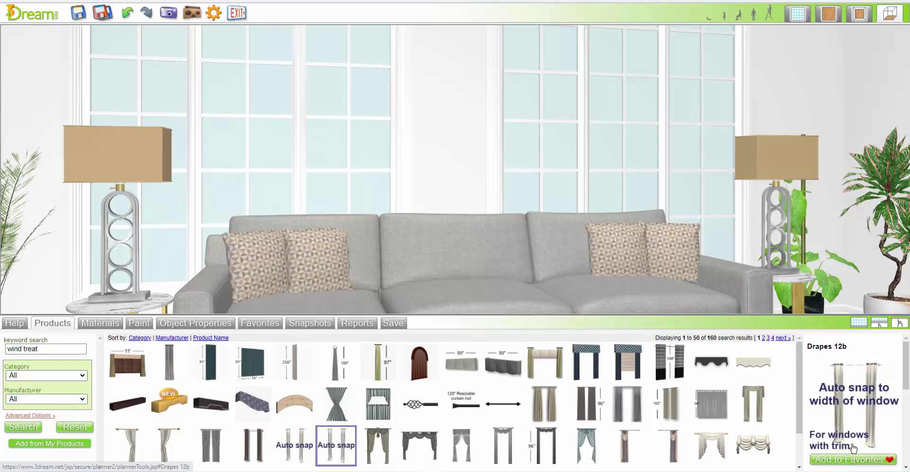
{"action": "left_click_drag", "start_coordinate": [852, 449], "coordinate": [661, 183]}
Step: Restore the angled snapshot view and raise the drapes on both windows to just below the crown molding
{"action": "left_click", "coordinate": [310, 323]}
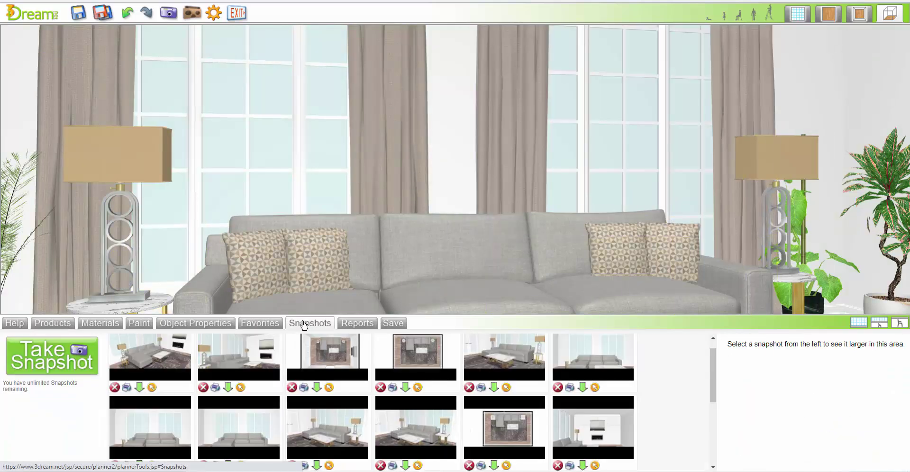
{"action": "left_click", "coordinate": [474, 378]}
{"action": "left_click", "coordinate": [802, 306]}
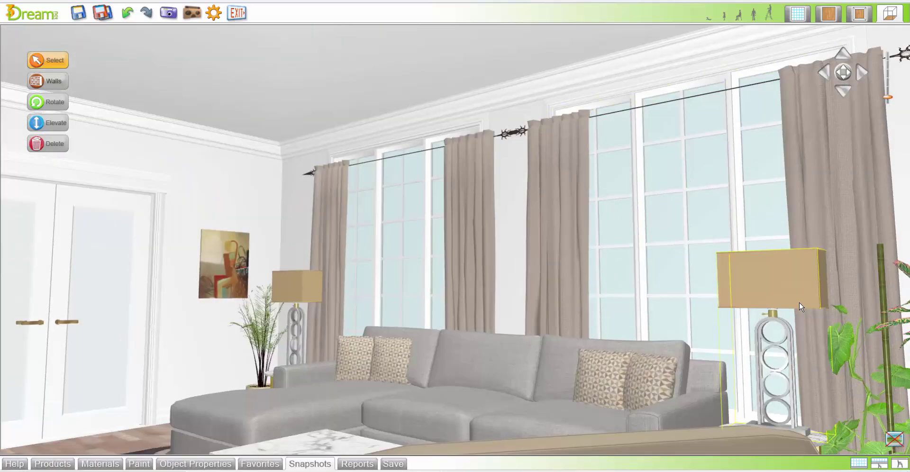
{"action": "left_click", "coordinate": [451, 248]}
{"action": "left_click", "coordinate": [501, 254]}
{"action": "left_click", "coordinate": [479, 256]}
{"action": "left_click", "coordinate": [346, 117]}
{"action": "left_click_drag", "start_coordinate": [385, 136], "coordinate": [386, 119]}
{"action": "left_click", "coordinate": [562, 175]}
{"action": "key", "text": "Delete"}
{"action": "left_click", "coordinate": [458, 169]}
{"action": "left_click", "coordinate": [388, 91]}
{"action": "left_click_drag", "start_coordinate": [778, 137], "coordinate": [782, 129]}
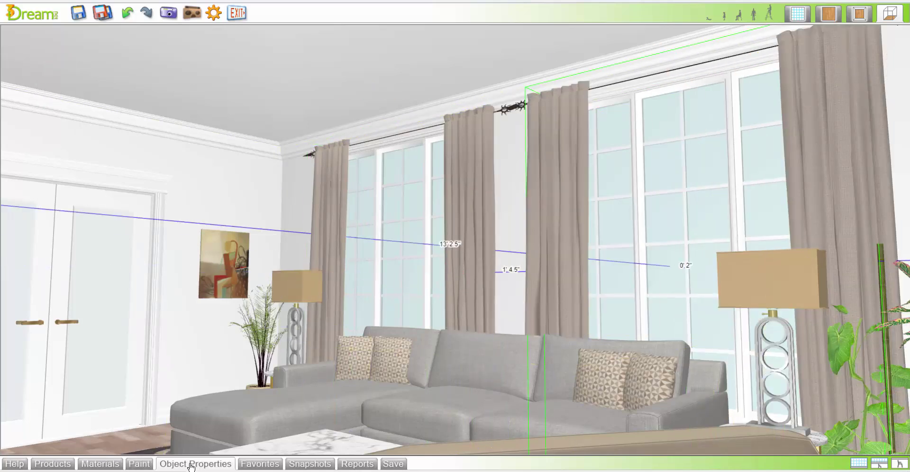
Step: Search the product catalog for "vase access" and place the blue Adrie Vase at the far end of the marble coffee table
{"action": "left_click", "coordinate": [191, 465]}
{"action": "left_click", "coordinate": [184, 340]}
{"action": "left_click", "coordinate": [860, 325]}
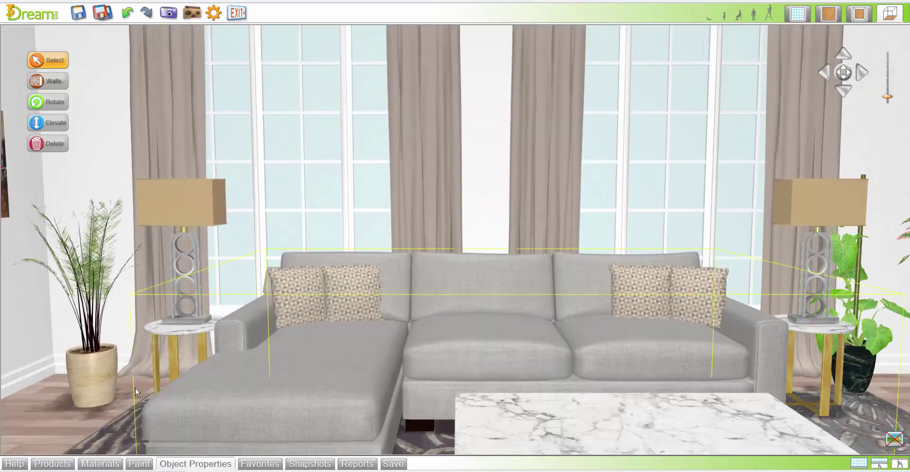
{"action": "left_click", "coordinate": [52, 464]}
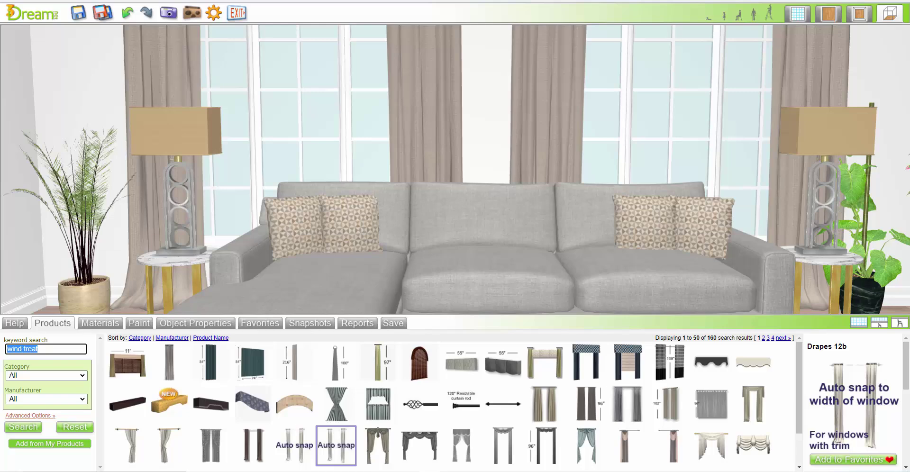
{"action": "type", "text": "vase access"}
{"action": "key", "text": "Return"}
{"action": "left_click", "coordinate": [419, 198]}
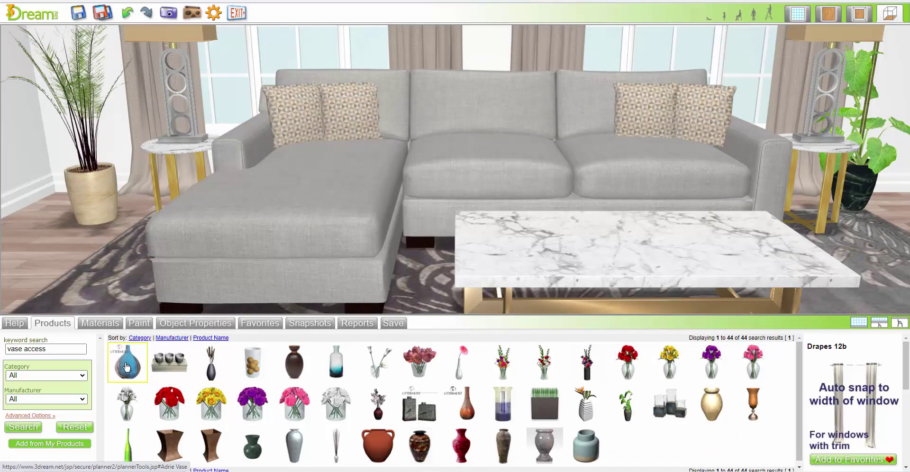
{"action": "left_click", "coordinate": [126, 366]}
{"action": "left_click", "coordinate": [748, 244]}
{"action": "left_click_drag", "start_coordinate": [799, 142], "coordinate": [791, 142]}
{"action": "left_click_drag", "start_coordinate": [764, 212], "coordinate": [760, 203]}
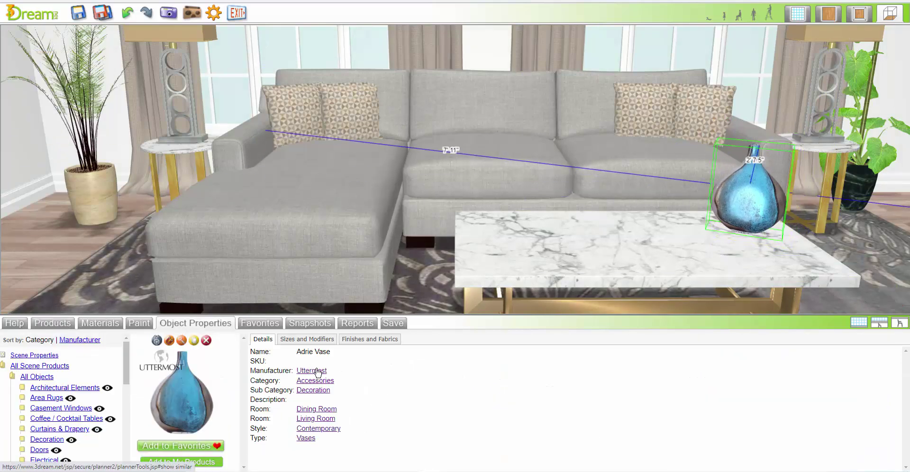
Step: List the Uttermost products from the vase's details and place the dark stone-look bowl beside the vase on the coffee table
{"action": "left_click", "coordinate": [318, 373]}
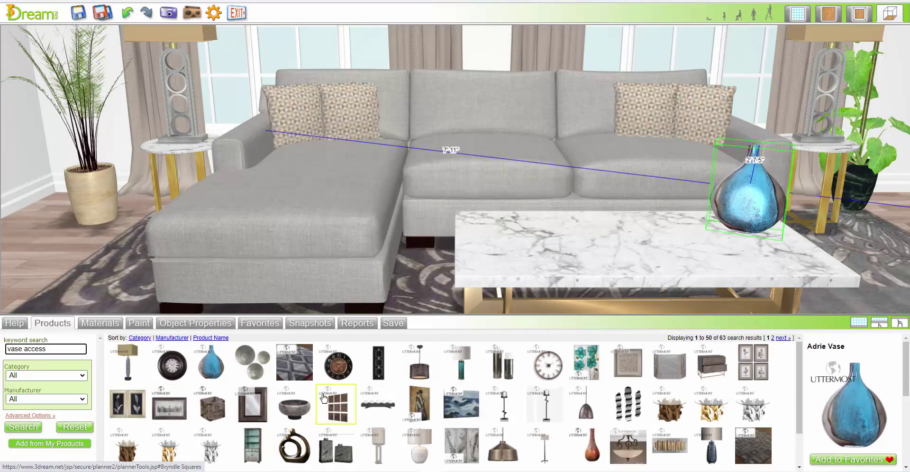
{"action": "left_click", "coordinate": [294, 405]}
{"action": "left_click", "coordinate": [573, 237]}
{"action": "left_click_drag", "start_coordinate": [572, 237], "coordinate": [671, 232]}
{"action": "left_click", "coordinate": [55, 325]}
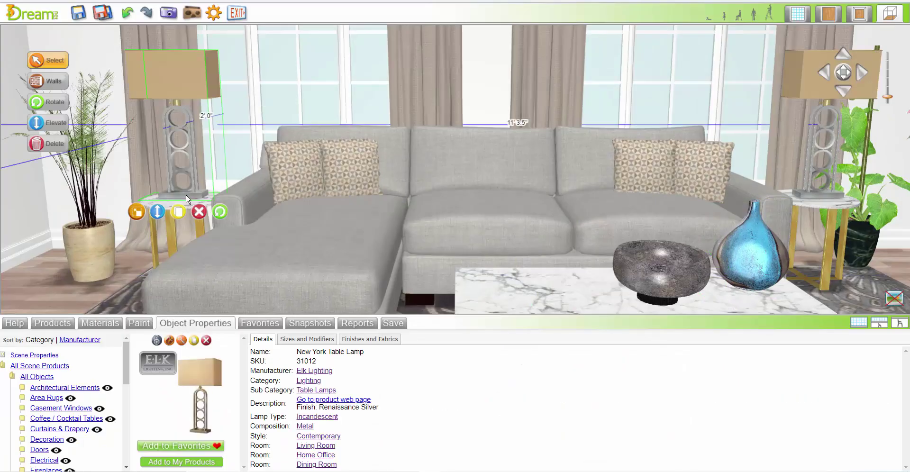
Step: Try the recommended body finishes, including Dark Bronze and Stainless Steel, on the New York Table Lamp beside the chaise
{"action": "left_click", "coordinate": [369, 342]}
{"action": "left_click", "coordinate": [428, 443]}
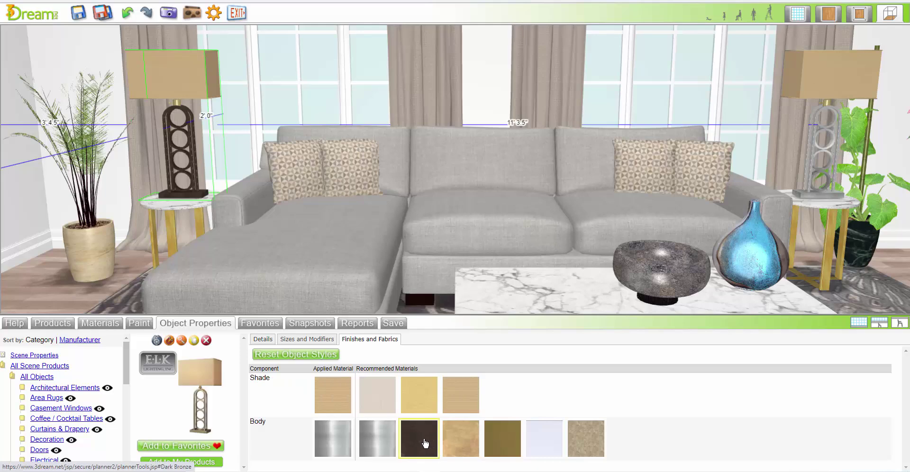
{"action": "left_click", "coordinate": [462, 442]}
{"action": "left_click", "coordinate": [502, 442]}
{"action": "left_click", "coordinate": [545, 442]}
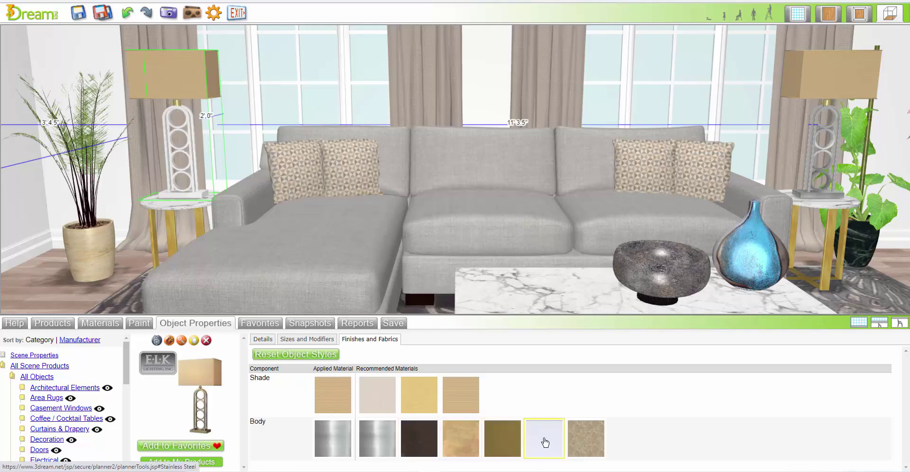
{"action": "left_click", "coordinate": [375, 435]}
Step: Search the material catalog for "metal" and try Brushed Stainless Steel and Brushed Stainless Steel 08 on the lamp's body
{"action": "left_click", "coordinate": [100, 323]}
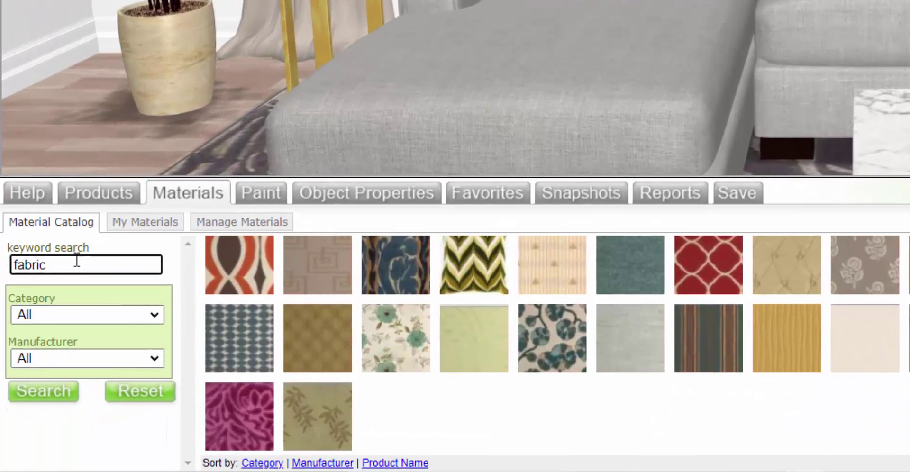
{"action": "type", "text": "metal"}
{"action": "key", "text": "Return"}
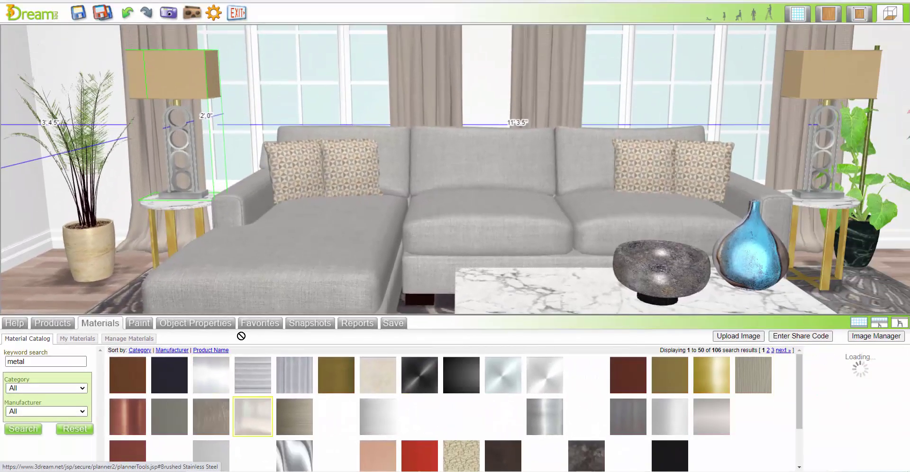
{"action": "left_click_drag", "start_coordinate": [241, 336], "coordinate": [180, 156]}
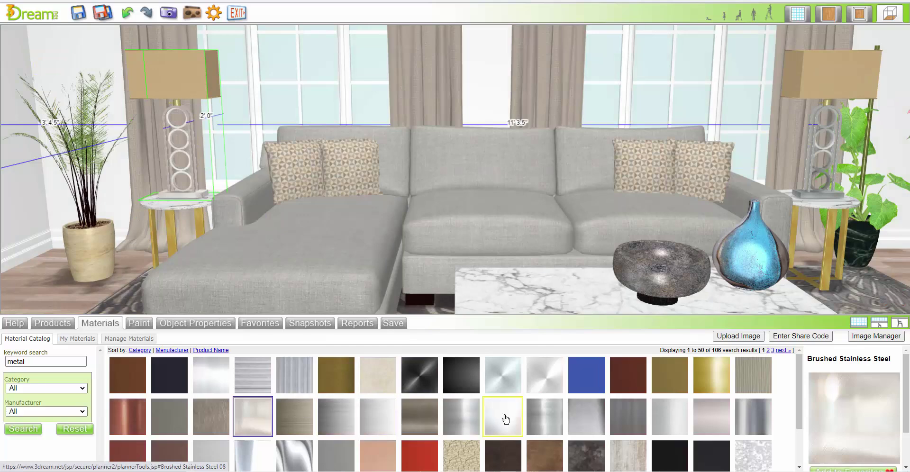
{"action": "left_click", "coordinate": [180, 157]}
Step: Try Barr White Metal on the lamp's body, apply Brushed Stainless Steel 12 to it, and set the shade to the palest recommended material
{"action": "left_click", "coordinate": [189, 324]}
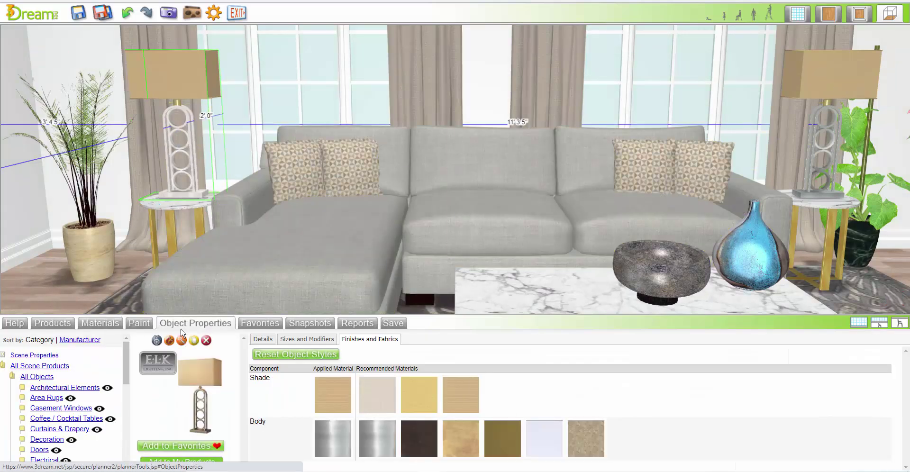
{"action": "left_click", "coordinate": [182, 340]}
{"action": "left_click", "coordinate": [83, 326]}
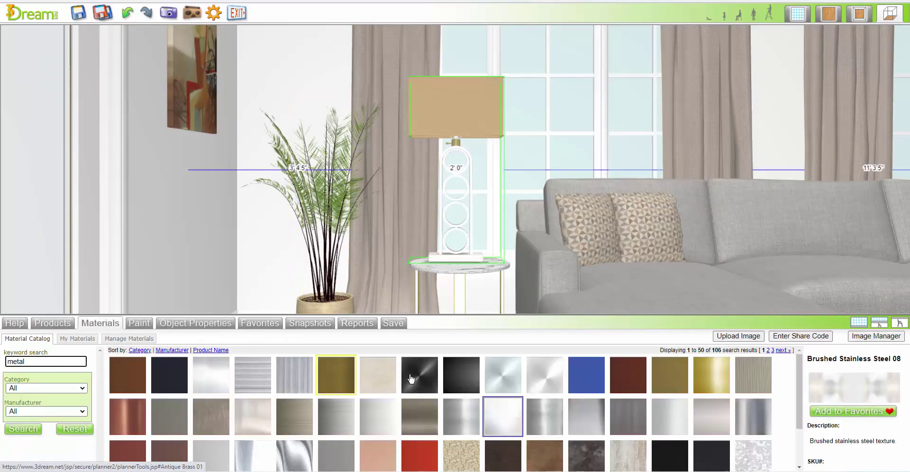
{"action": "left_click", "coordinate": [545, 366]}
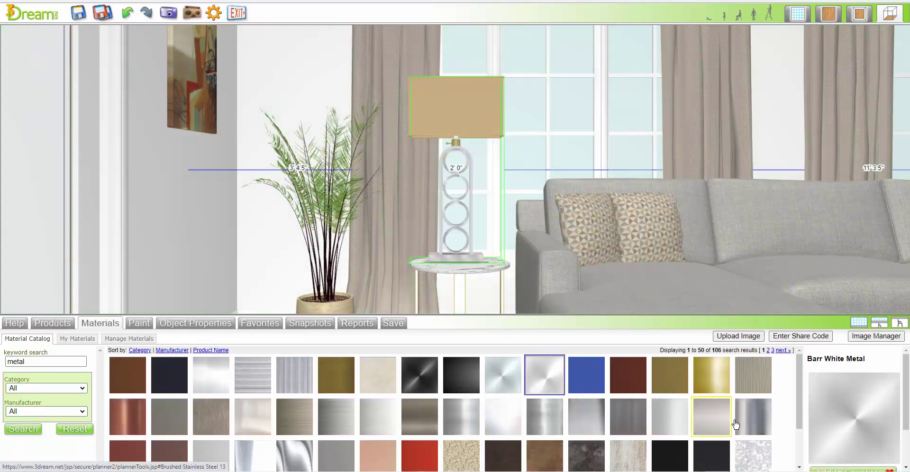
{"action": "left_click_drag", "start_coordinate": [657, 407], "coordinate": [476, 261]}
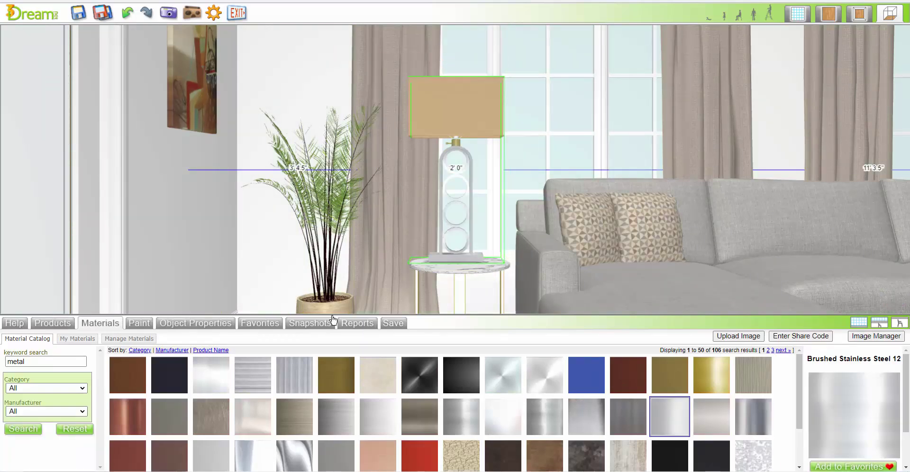
{"action": "left_click", "coordinate": [196, 322]}
{"action": "left_click", "coordinate": [388, 399]}
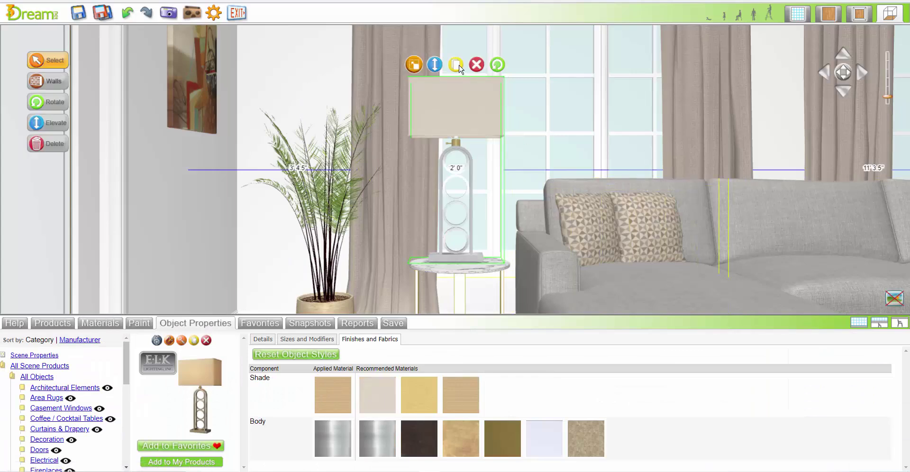
Step: Replace the lamp on the opposite end table with a duplicate of the restyled lamp in the plan view
{"action": "left_click", "coordinate": [829, 13]}
{"action": "left_click", "coordinate": [541, 105]}
{"action": "left_click", "coordinate": [549, 117]}
{"action": "left_click", "coordinate": [365, 103]}
{"action": "left_click", "coordinate": [353, 119]}
{"action": "left_click_drag", "start_coordinate": [388, 105], "coordinate": [540, 102]}
Step: Search the product catalog for "electrical" and place a wall outlet behind the white planter in 3D, 10 inches from the room corner
{"action": "left_click", "coordinate": [890, 13]}
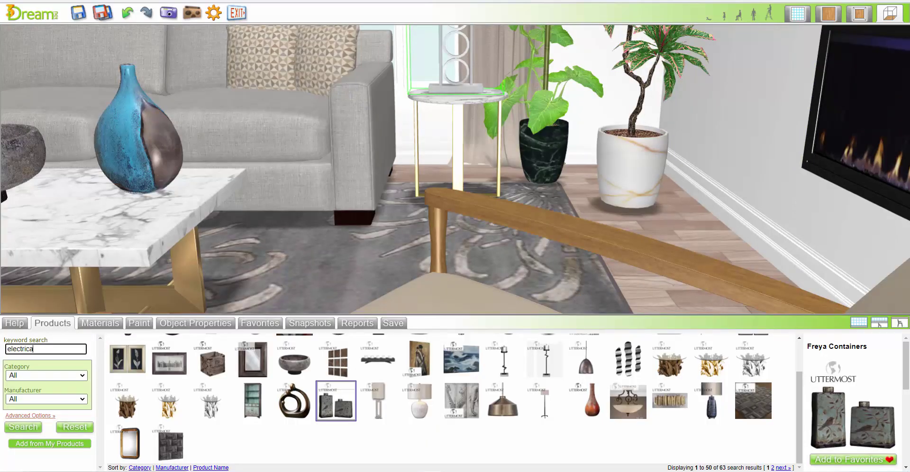
{"action": "type", "text": "al"}
{"action": "key", "text": "Return"}
{"action": "left_click_drag", "start_coordinate": [253, 446], "coordinate": [603, 107]}
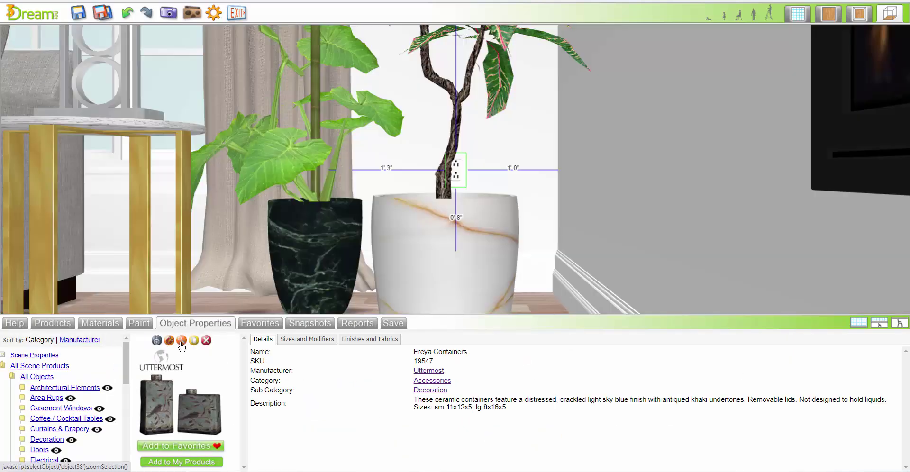
{"action": "key", "text": "Right"}
{"action": "key", "text": "Right"}
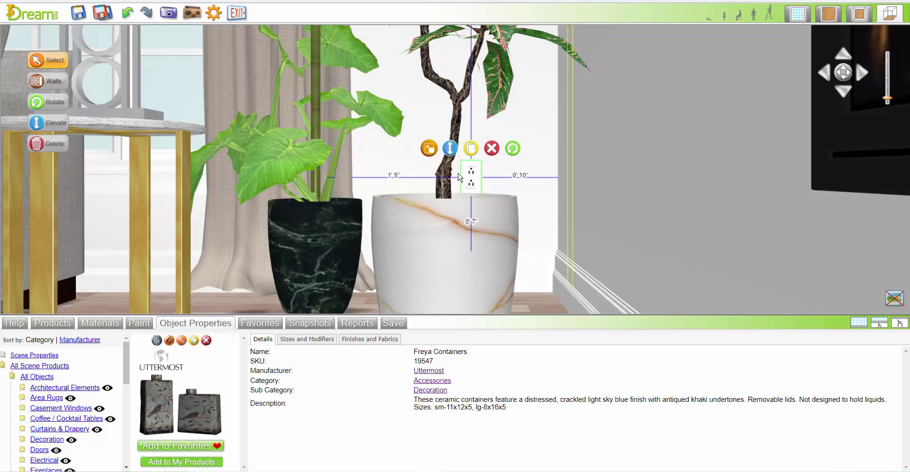
{"action": "left_click", "coordinate": [539, 166]}
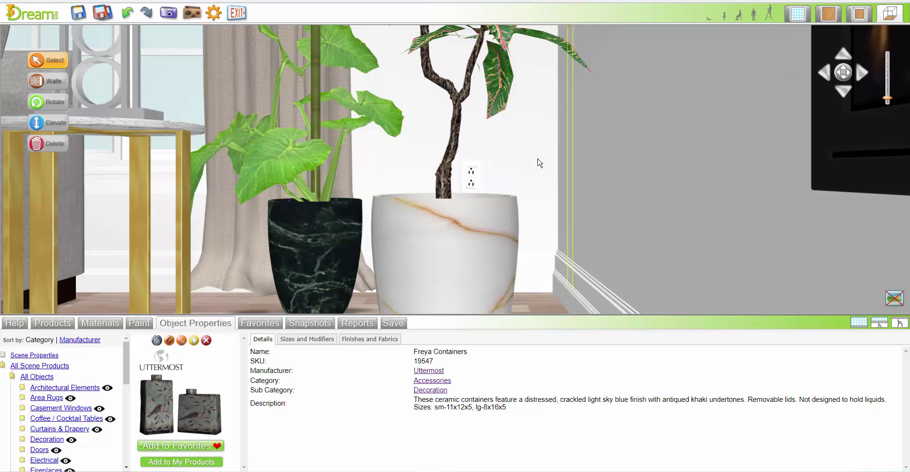
Step: Search the product catalog for "console" and place the Cohiba Table against the empty wall in 3D, 3'0" from the room corner
{"action": "left_click_drag", "start_coordinate": [838, 77], "coordinate": [811, 78]}
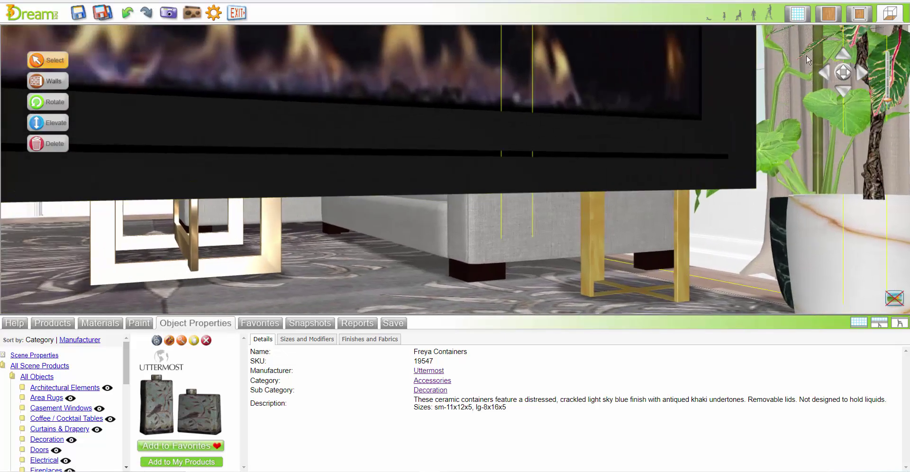
{"action": "left_click", "coordinate": [741, 14]}
{"action": "left_click", "coordinate": [826, 74]}
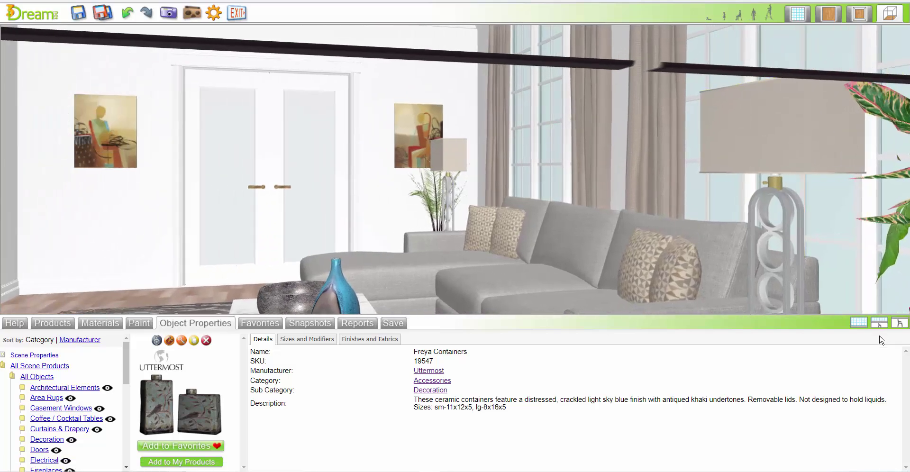
{"action": "left_click", "coordinate": [859, 323]}
{"action": "mouse_move", "coordinate": [844, 72]}
{"action": "left_mouse_down"}
{"action": "mouse_move", "coordinate": [823, 71]}
{"action": "mouse_move", "coordinate": [829, 61]}
{"action": "mouse_move", "coordinate": [840, 75]}
{"action": "left_mouse_up"}
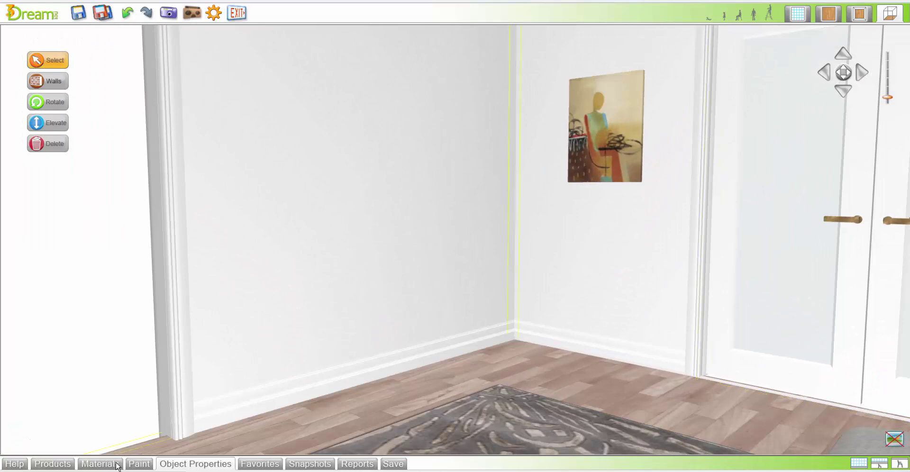
{"action": "left_click", "coordinate": [52, 464]}
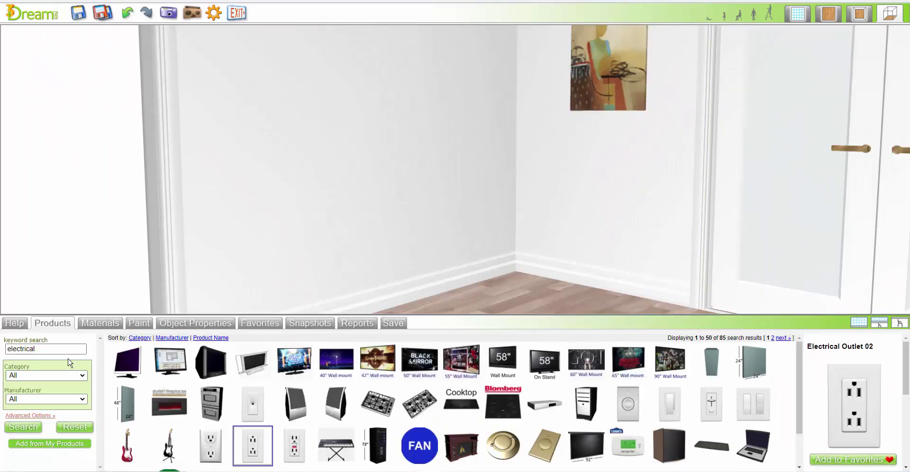
{"action": "type", "text": "consol"}
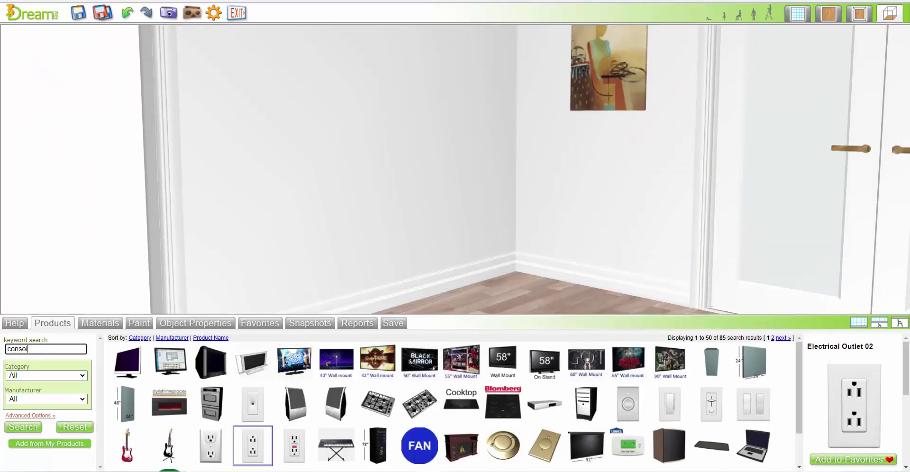
{"action": "type", "text": "e"}
{"action": "key", "text": "Return"}
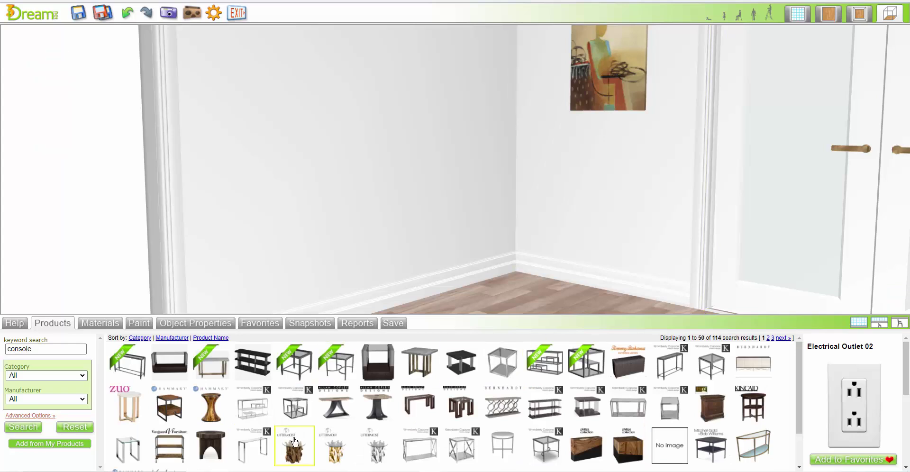
{"action": "left_click", "coordinate": [264, 409]}
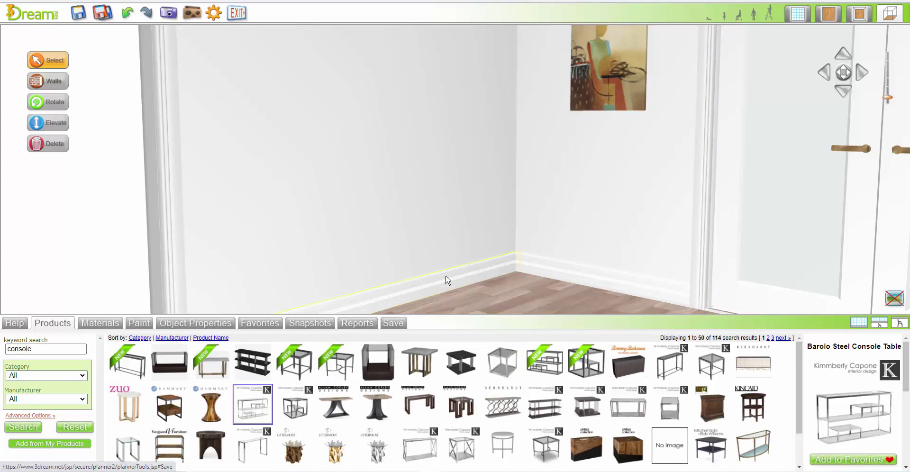
{"action": "left_click", "coordinate": [165, 448]}
{"action": "left_click_drag", "start_coordinate": [165, 448], "coordinate": [377, 294]}
{"action": "left_click", "coordinate": [378, 288]}
Step: Search the product catalog for "access" and place a wire geometric sphere and Globe 01 on the console table, with Kadam Vase 01 beside it
{"action": "left_click", "coordinate": [52, 323]}
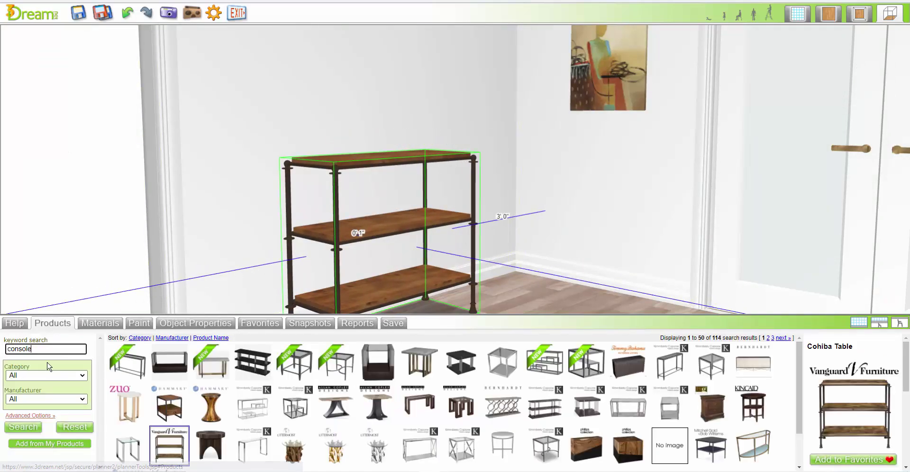
{"action": "type", "text": "access"}
{"action": "key", "text": "Return"}
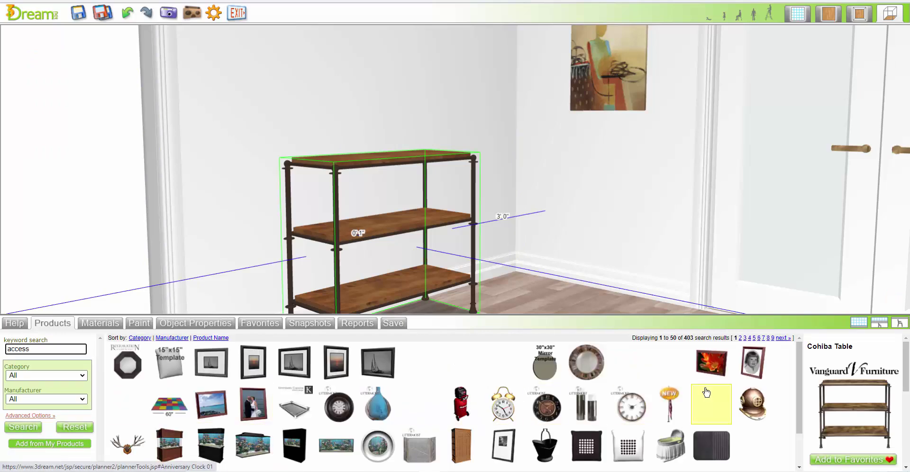
{"action": "left_click", "coordinate": [829, 14]}
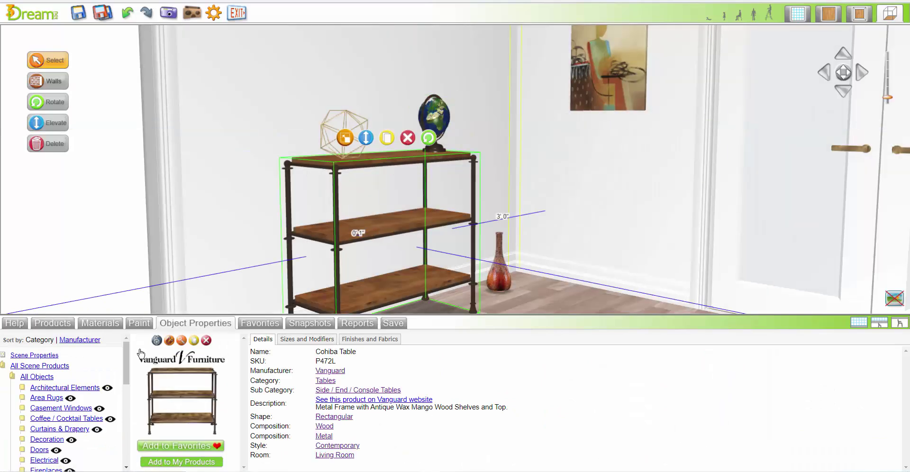
{"action": "left_click", "coordinate": [182, 341]}
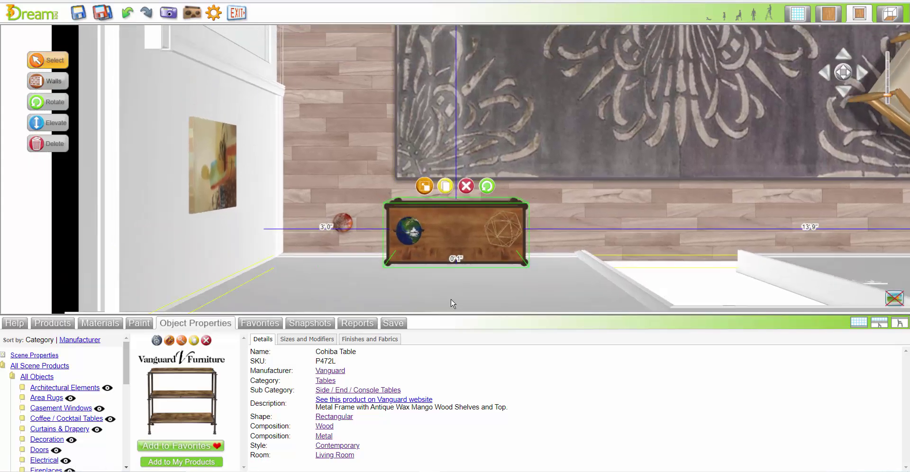
Step: Search the product catalog for "art" and hang the Arline Shadow Box on the wall above the console table
{"action": "left_click", "coordinate": [382, 293]}
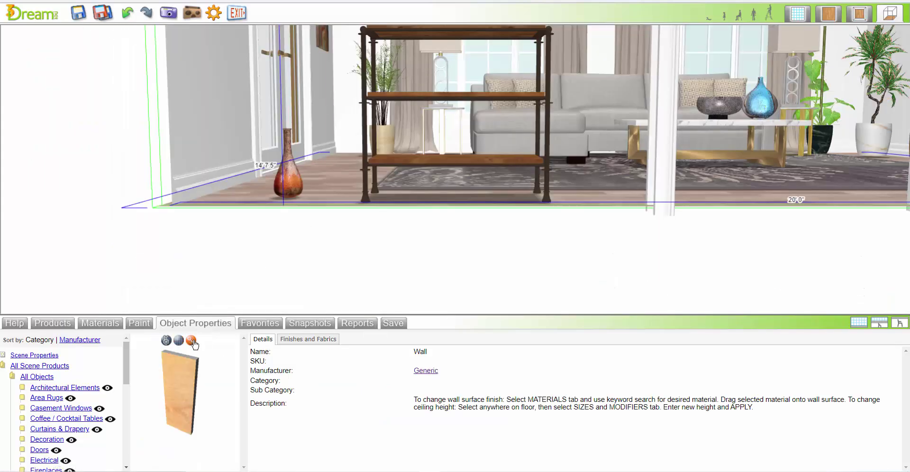
{"action": "left_click", "coordinate": [192, 341]}
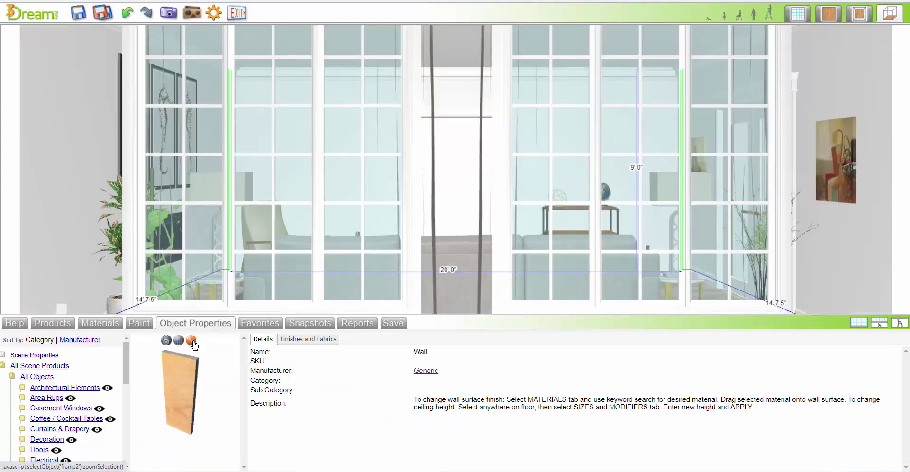
{"action": "mouse_move", "coordinate": [843, 73]}
{"action": "left_mouse_down"}
{"action": "mouse_move", "coordinate": [851, 56]}
{"action": "mouse_move", "coordinate": [834, 70]}
{"action": "mouse_move", "coordinate": [841, 69]}
{"action": "left_mouse_up"}
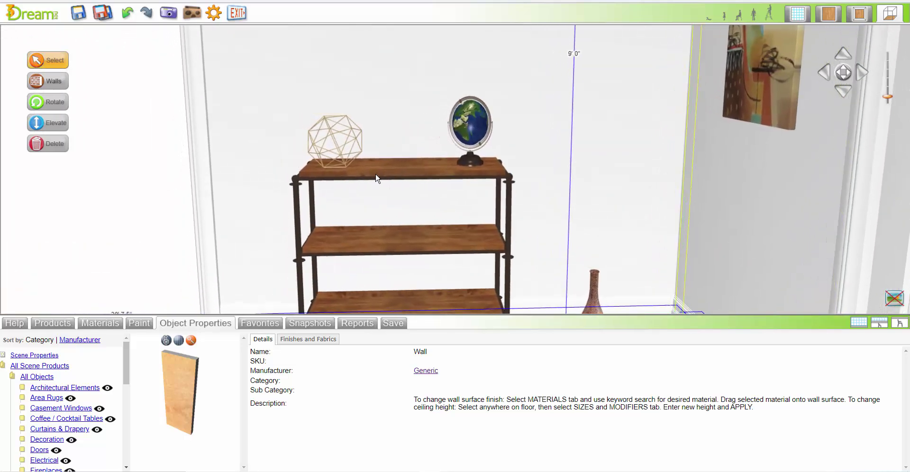
{"action": "left_click", "coordinate": [49, 323]}
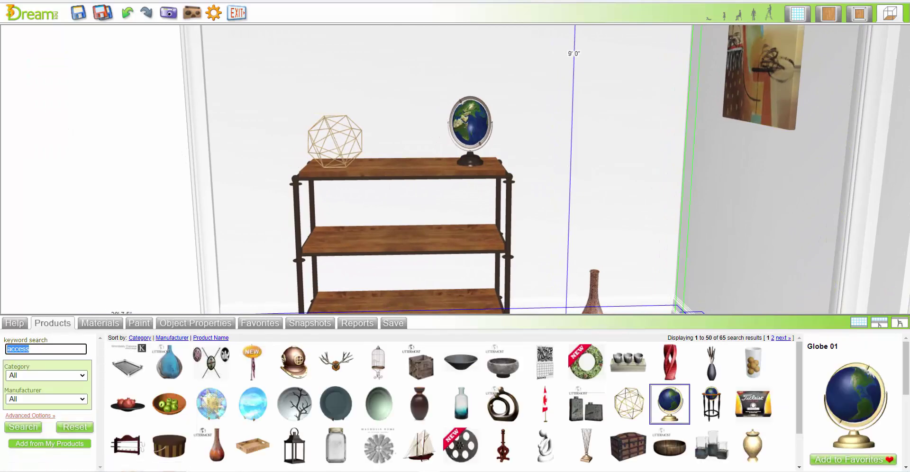
{"action": "type", "text": "art"}
{"action": "key", "text": "Return"}
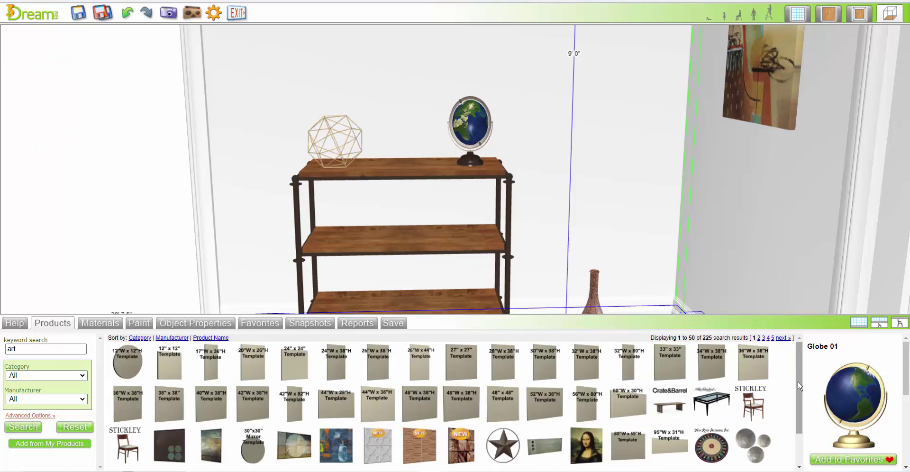
{"action": "scroll", "coordinate": [799, 429], "scroll_direction": "down", "scroll_amount": 1}
{"action": "left_click", "coordinate": [784, 469]}
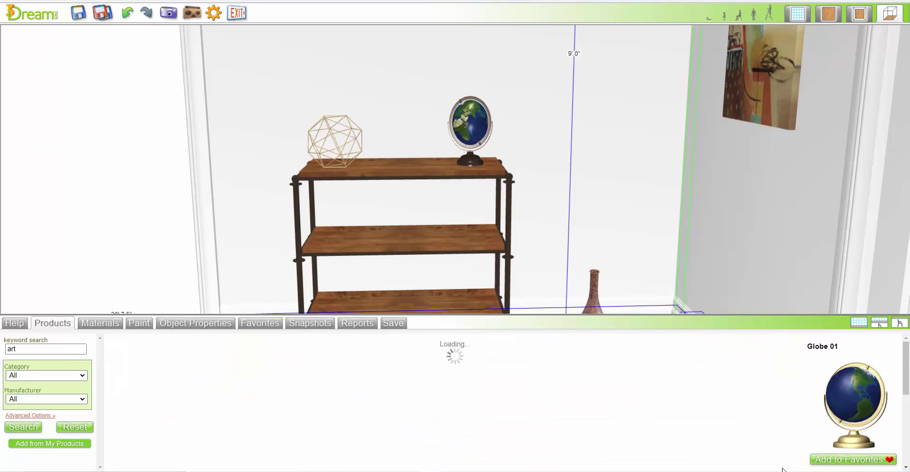
{"action": "left_click", "coordinate": [170, 363]}
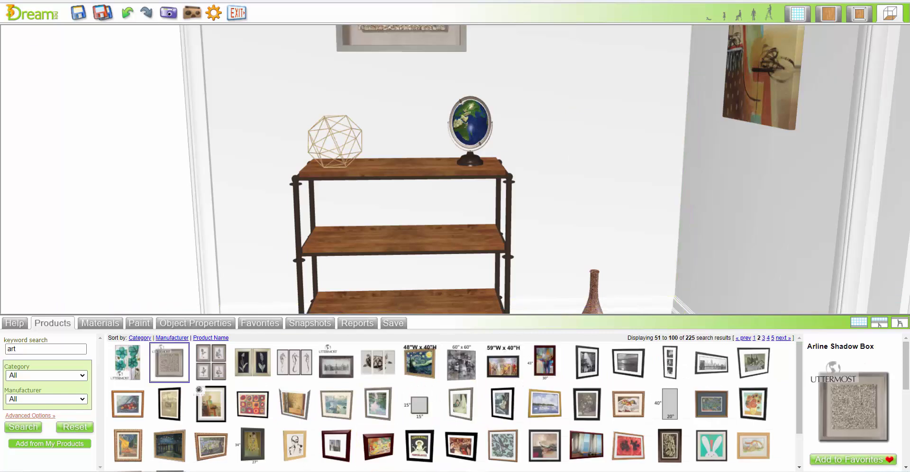
Step: Search the product catalog for "books" and place Books 04 on the console's middle shelf and Books 03 on its lowest shelf
{"action": "type", "text": "books"}
{"action": "key", "text": "Return"}
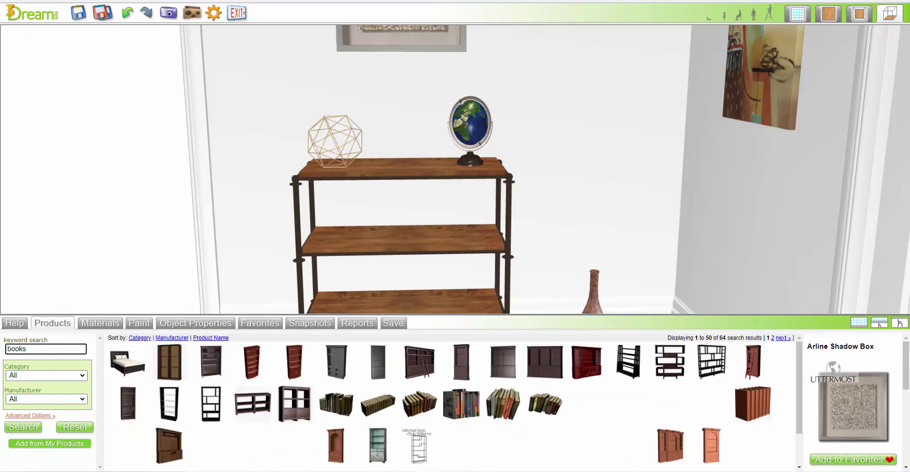
{"action": "left_click_drag", "start_coordinate": [424, 403], "coordinate": [378, 224]}
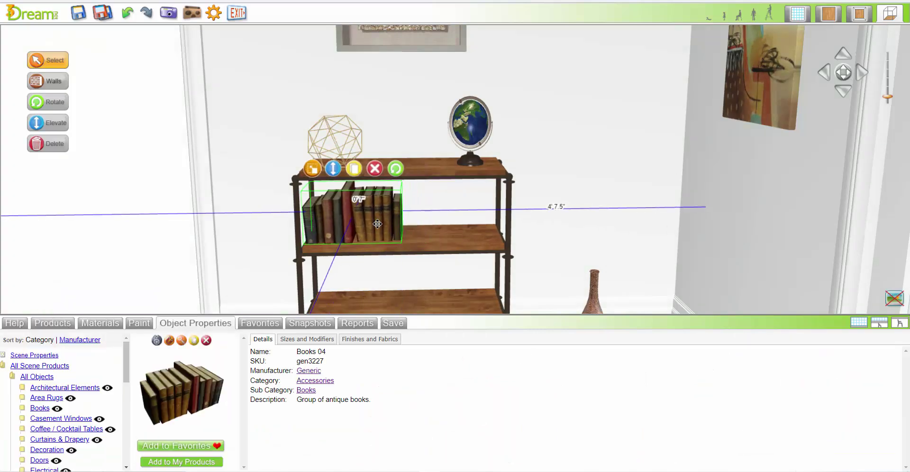
{"action": "left_click", "coordinate": [52, 323]}
{"action": "left_click_drag", "start_coordinate": [378, 409], "coordinate": [406, 301]}
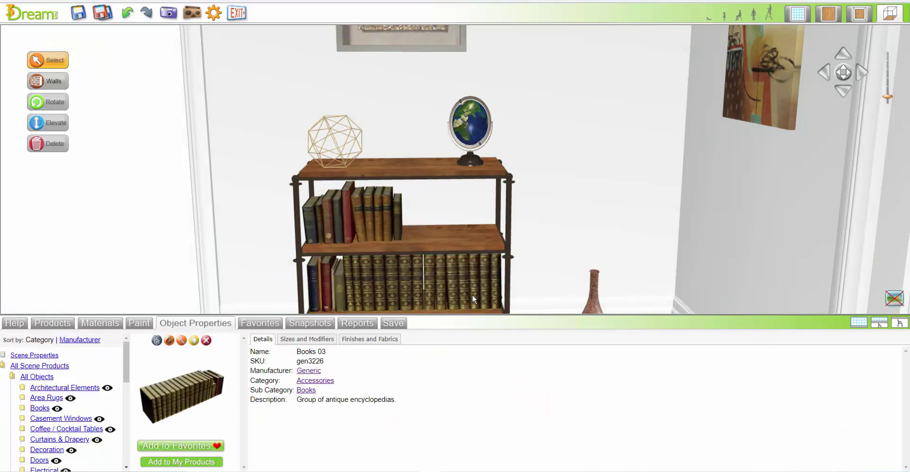
Step: Move the globe to the console's middle shelf and the Kadam Vase 01 onto the tabletop near the room corner
{"action": "left_click_drag", "start_coordinate": [596, 296], "coordinate": [458, 206]}
{"action": "left_click_drag", "start_coordinate": [429, 139], "coordinate": [471, 114]}
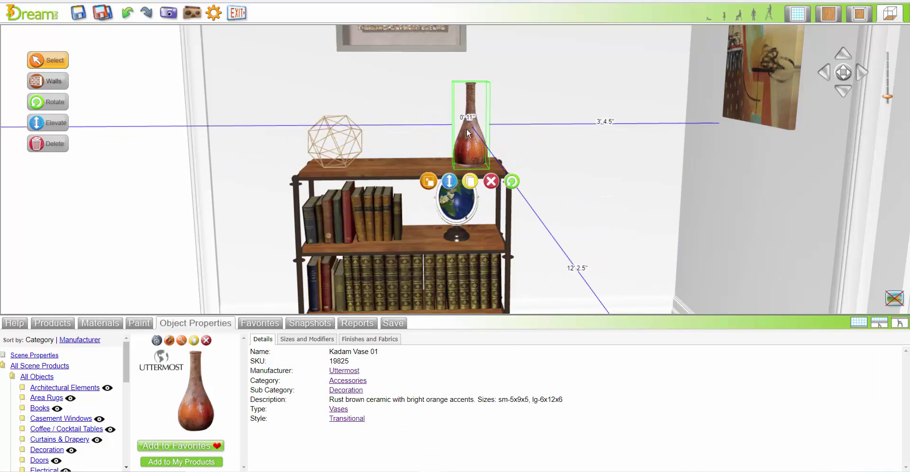
Step: Position the shadow box centrally above the console table, about 4'4" above the floor, and take a snapshot of the arrangement
{"action": "left_click", "coordinate": [866, 327]}
{"action": "right_click_drag", "start_coordinate": [663, 237], "coordinate": [498, 138]}
{"action": "left_click_drag", "start_coordinate": [472, 117], "coordinate": [473, 133]}
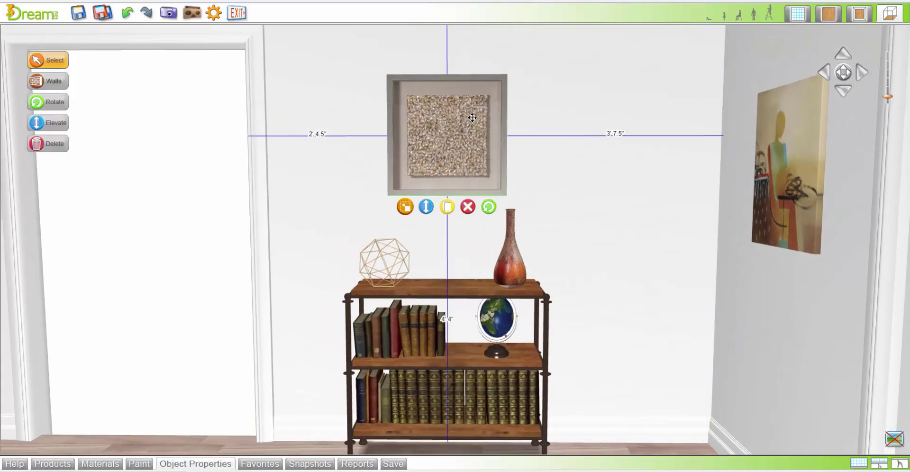
{"action": "left_click", "coordinate": [171, 16]}
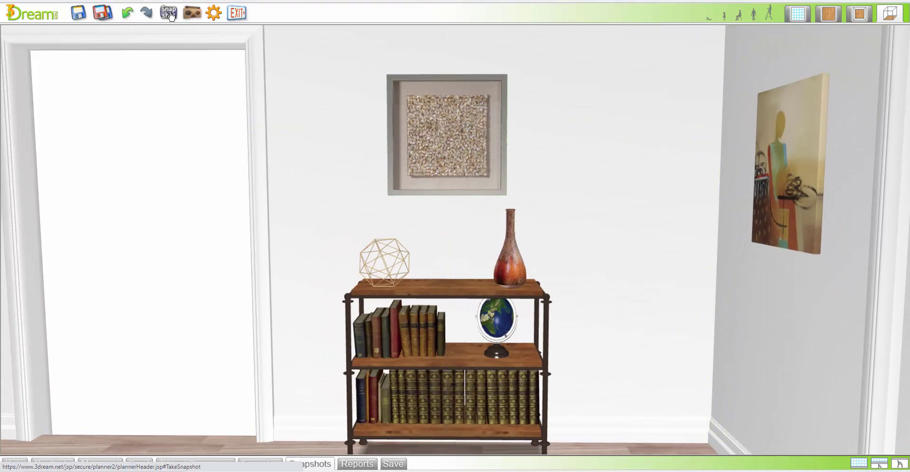
Step: Search the product catalog for "music" and place Acoustic Guitar 02 in the corner between the console table and the double doors
{"action": "left_click", "coordinate": [236, 12]}
{"action": "mouse_move", "coordinate": [311, 125]}
{"action": "left_mouse_down"}
{"action": "mouse_move", "coordinate": [269, 167]}
{"action": "mouse_move", "coordinate": [209, 185]}
{"action": "left_mouse_up"}
{"action": "left_click", "coordinate": [259, 306]}
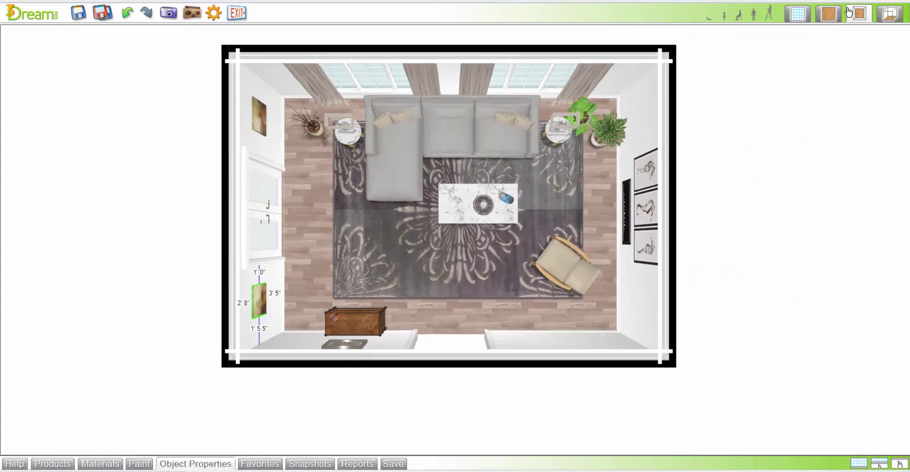
{"action": "left_click", "coordinate": [848, 12]}
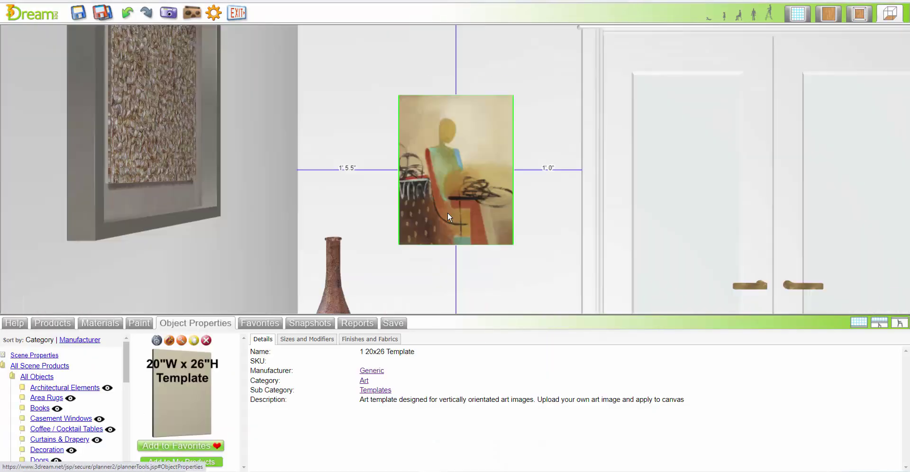
{"action": "scroll", "coordinate": [488, 198], "scroll_direction": "down", "scroll_amount": 3}
{"action": "scroll", "coordinate": [502, 180], "scroll_direction": "up", "scroll_amount": 1}
{"action": "key", "text": "Up"}
{"action": "key", "text": "Up"}
{"action": "key", "text": "Up"}
{"action": "left_click", "coordinate": [502, 181]}
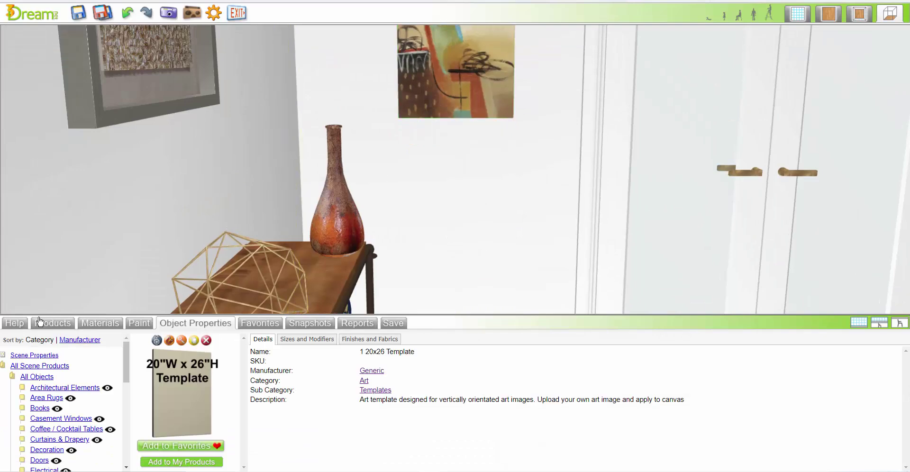
{"action": "left_click", "coordinate": [47, 324]}
{"action": "type", "text": "music"}
{"action": "key", "text": "Return"}
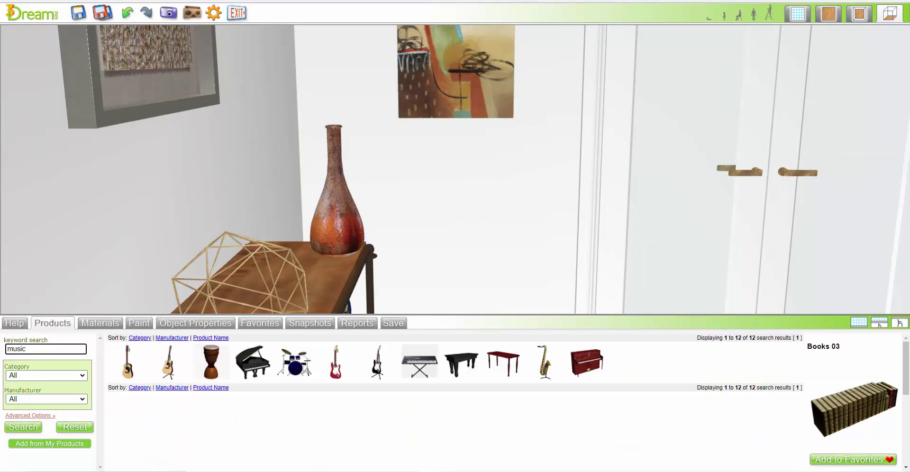
{"action": "scroll", "coordinate": [559, 247], "scroll_direction": "down", "scroll_amount": 3}
{"action": "left_click_drag", "start_coordinate": [168, 363], "coordinate": [432, 289]}
{"action": "left_click_drag", "start_coordinate": [316, 229], "coordinate": [316, 228]}
{"action": "left_click", "coordinate": [891, 14]}
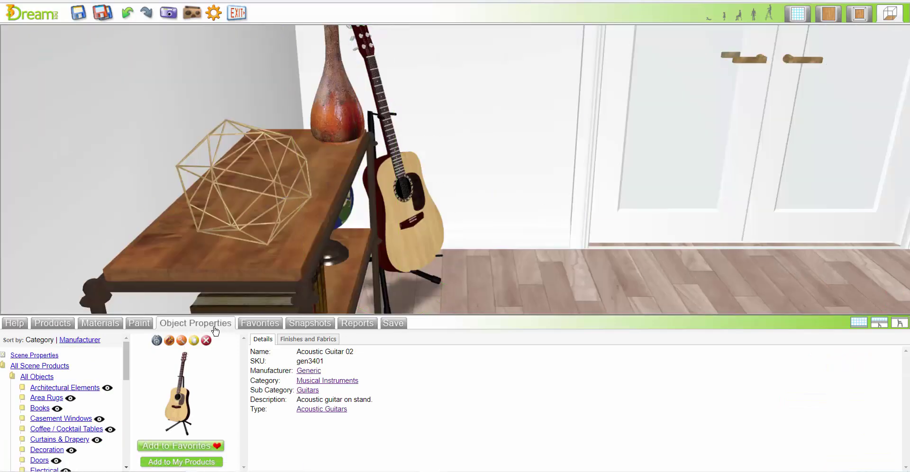
Step: Take an elevated full-view snapshot of the room looking over the sofa and coffee table toward the fireplace
{"action": "left_click", "coordinate": [181, 341]}
{"action": "left_click", "coordinate": [859, 323]}
{"action": "left_click_drag", "start_coordinate": [845, 72], "coordinate": [840, 72]}
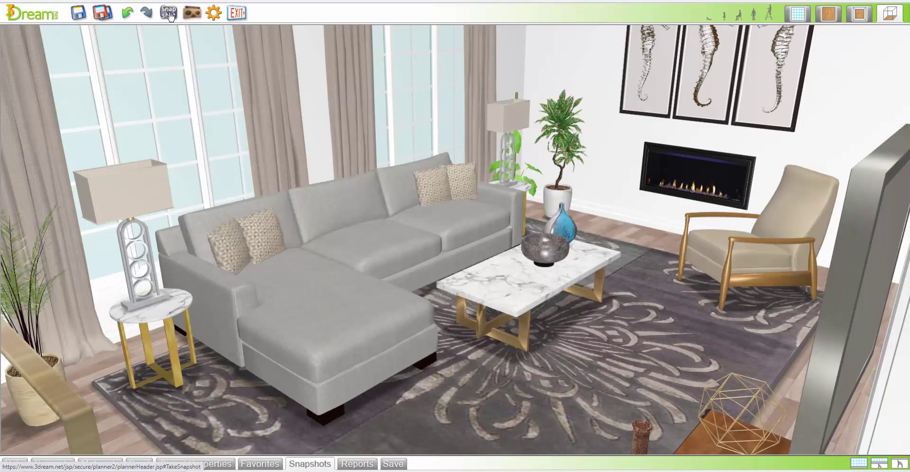
Step: Search the product catalog for "clock" and hang the Trudy Wall Clock on the wall between the armchair and the passageway
{"action": "mouse_move", "coordinate": [844, 74]}
{"action": "left_mouse_down"}
{"action": "mouse_move", "coordinate": [883, 69]}
{"action": "mouse_move", "coordinate": [845, 73]}
{"action": "left_mouse_up"}
{"action": "left_click", "coordinate": [40, 350]}
{"action": "type", "text": "c"}
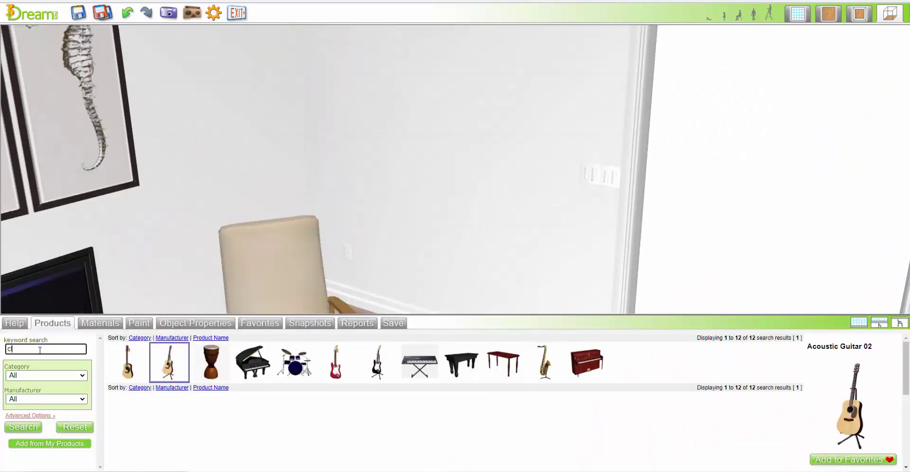
{"action": "type", "text": "lock"}
{"action": "key", "text": "Return"}
{"action": "left_click_drag", "start_coordinate": [628, 365], "coordinate": [444, 178]}
{"action": "scroll", "coordinate": [440, 175], "scroll_direction": "up", "scroll_amount": 3}
{"action": "left_click", "coordinate": [439, 176]}
{"action": "left_click_drag", "start_coordinate": [445, 130], "coordinate": [447, 159]}
{"action": "left_click", "coordinate": [860, 327]}
{"action": "scroll", "coordinate": [859, 327], "scroll_direction": "down", "scroll_amount": 3}
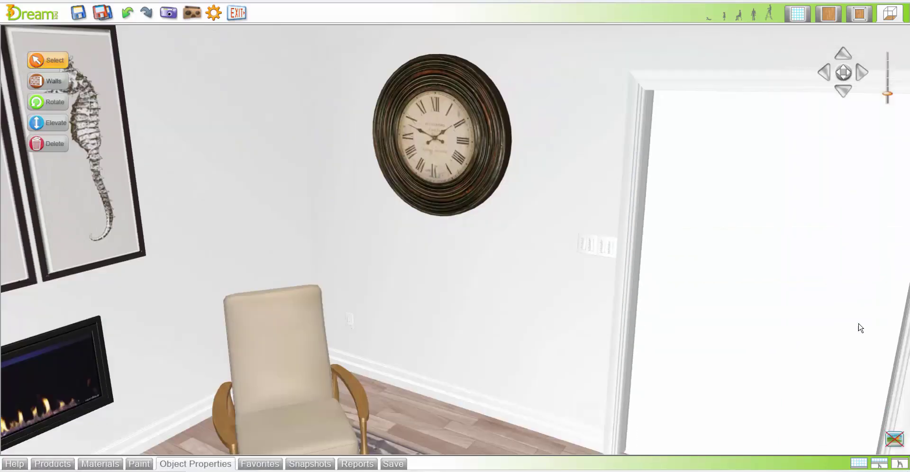
Step: Search the product catalog for "blocker" and place the window and passageway blocker just outside the passageway in the plan view
{"action": "left_click_drag", "start_coordinate": [843, 72], "coordinate": [855, 74]}
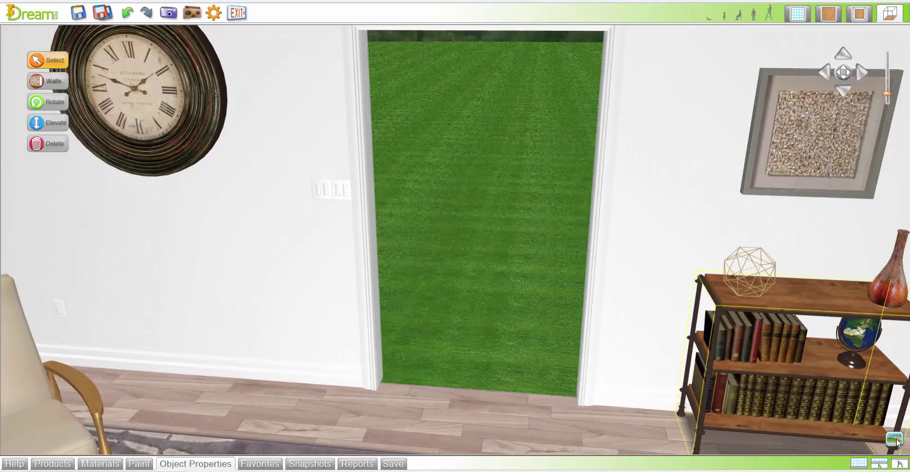
{"action": "left_click", "coordinate": [50, 464]}
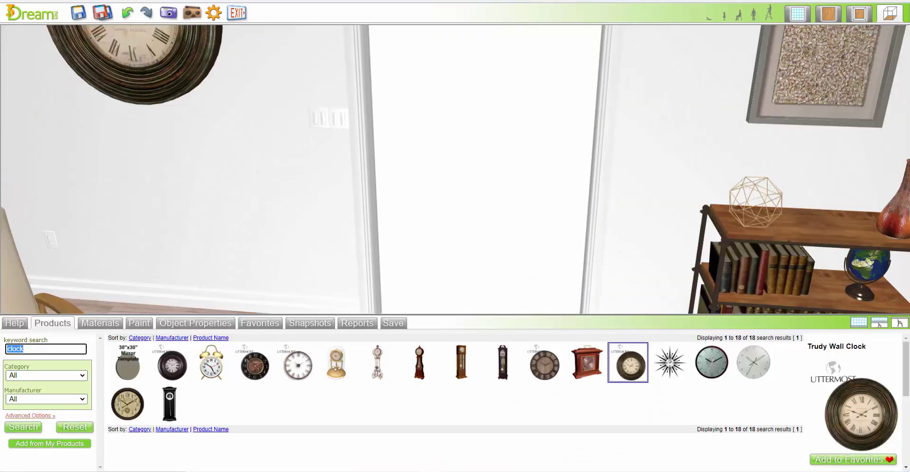
{"action": "type", "text": "blocker"}
{"action": "key", "text": "Return"}
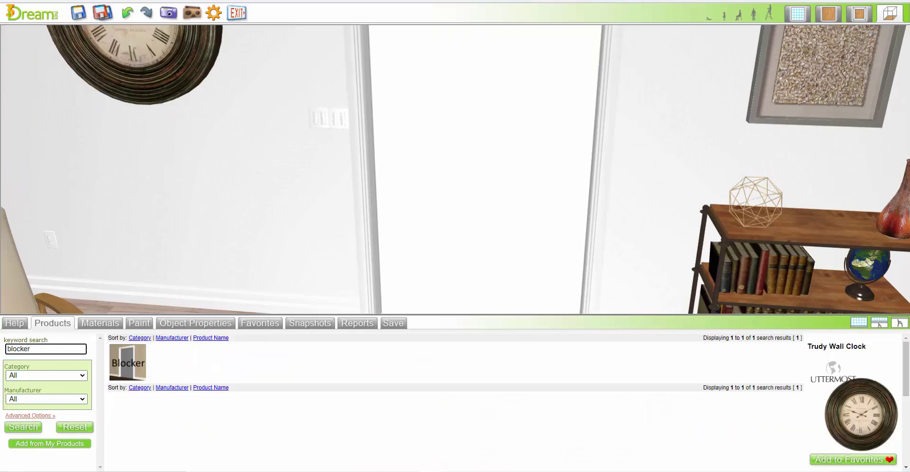
{"action": "left_click", "coordinate": [827, 16]}
{"action": "left_click_drag", "start_coordinate": [128, 363], "coordinate": [452, 271]}
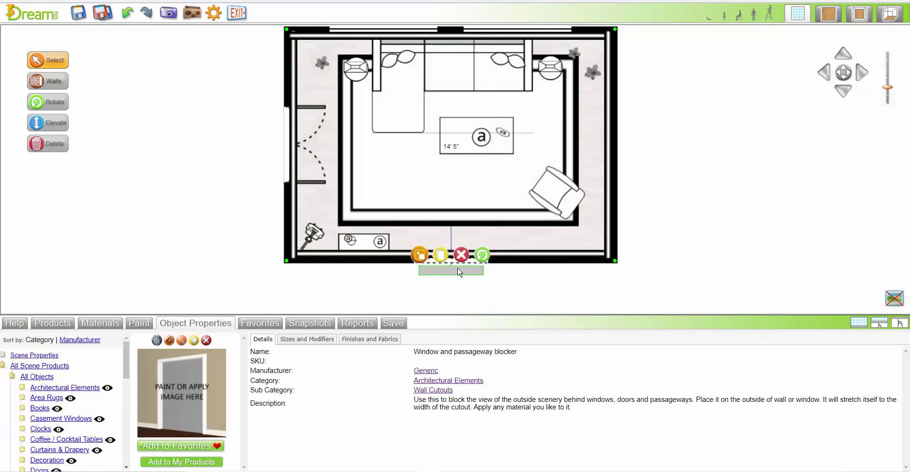
Step: Take a 3D snapshot of the blocked passageway and view the room toward the double doors from a standing eye level
{"action": "left_click", "coordinate": [891, 13]}
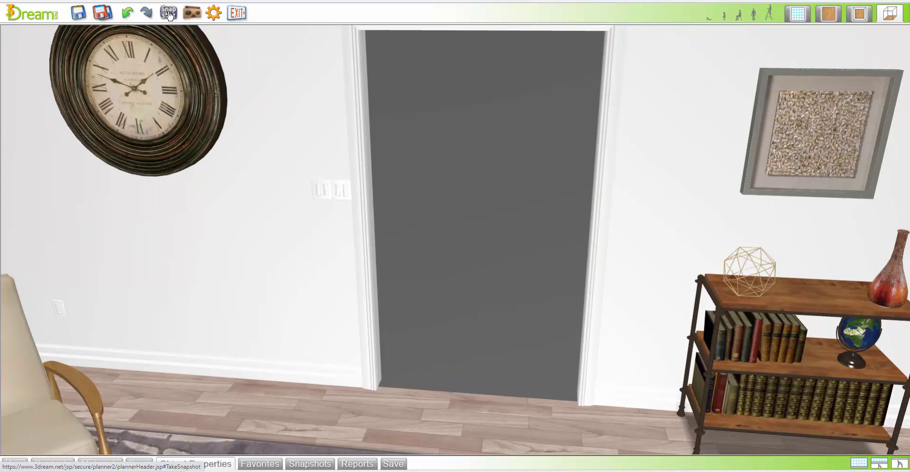
{"action": "mouse_move", "coordinate": [845, 71]}
{"action": "left_mouse_down"}
{"action": "mouse_move", "coordinate": [872, 71]}
{"action": "mouse_move", "coordinate": [843, 64]}
{"action": "left_mouse_up"}
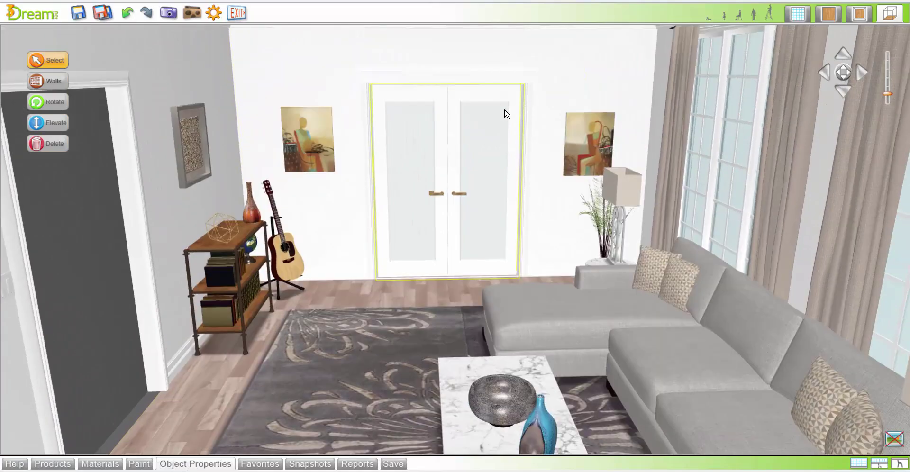
{"action": "left_click", "coordinate": [748, 17]}
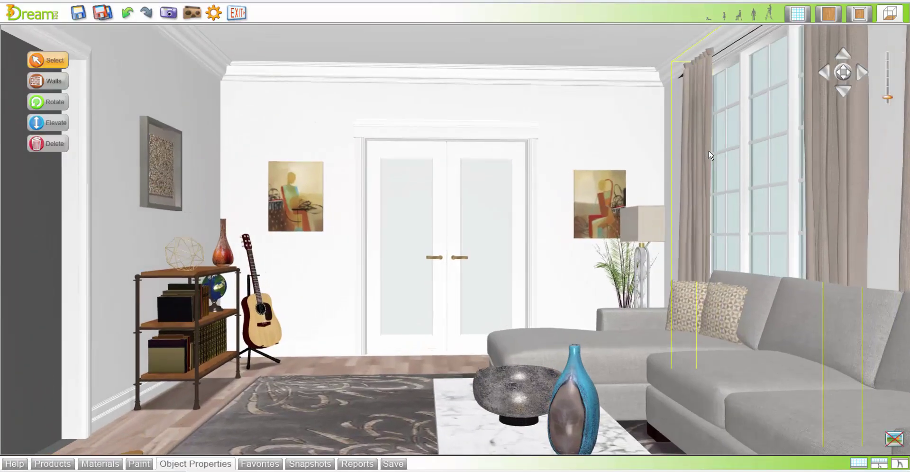